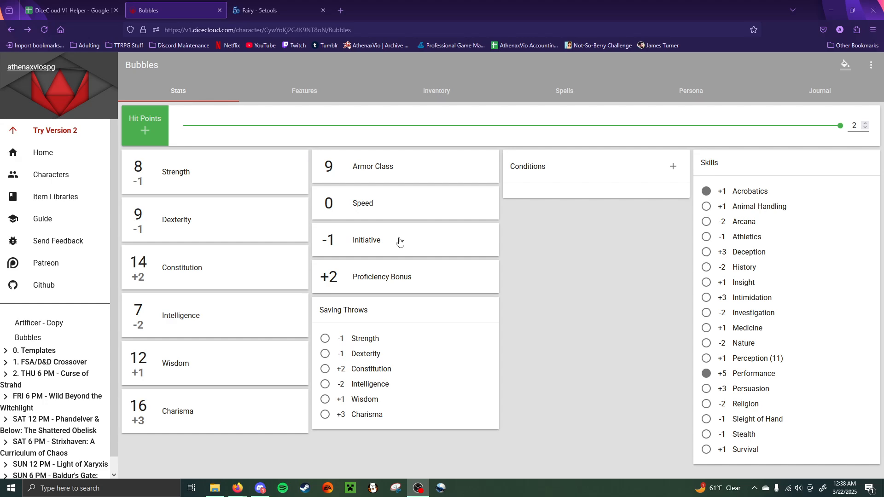
# Step: Review the variables in the DiceCloud V1 Helper spreadsheet and the Fairy traits on 5etools, including the enlarge/reduce spell
pyautogui.click(58, 10)
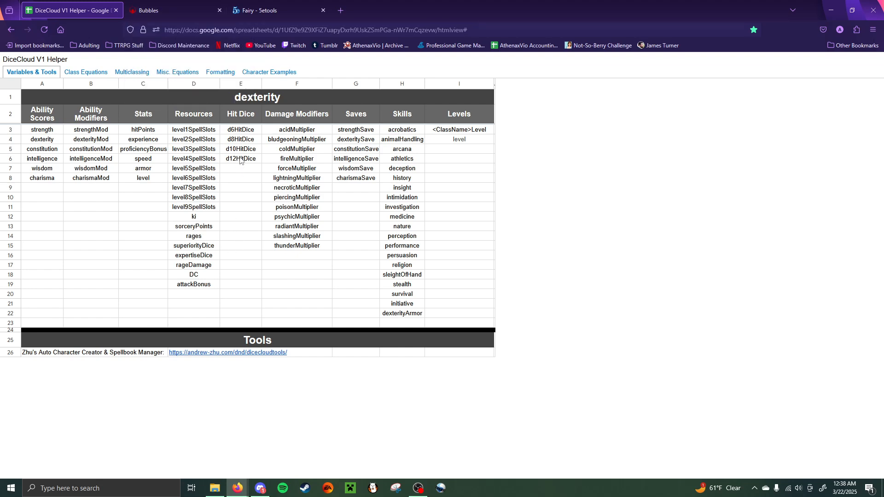
pyautogui.click(257, 3)
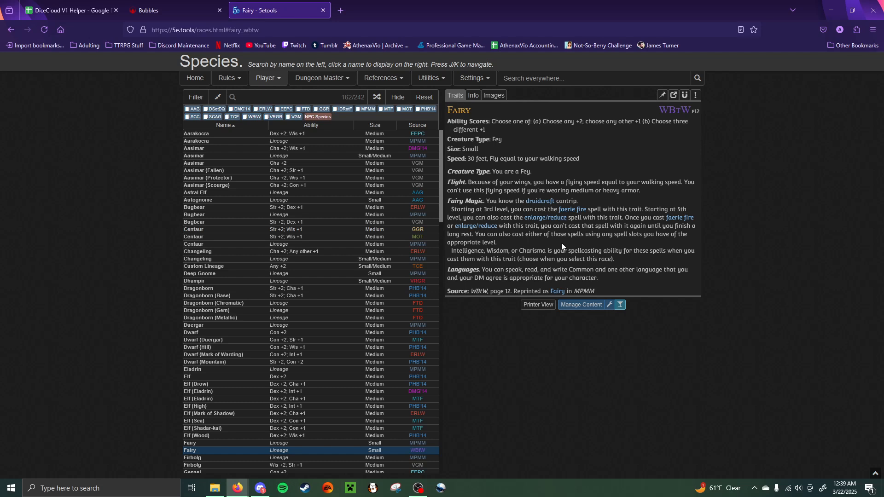
pyautogui.moveTo(565, 222)
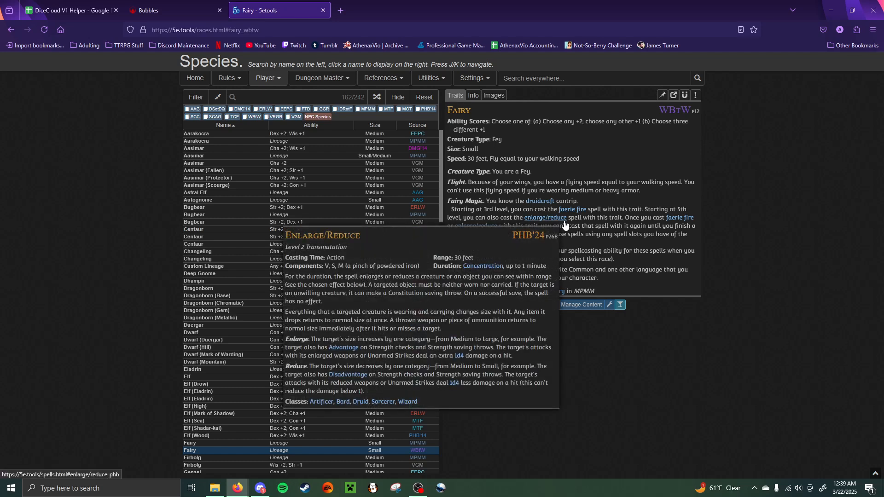
pyautogui.click(170, 10)
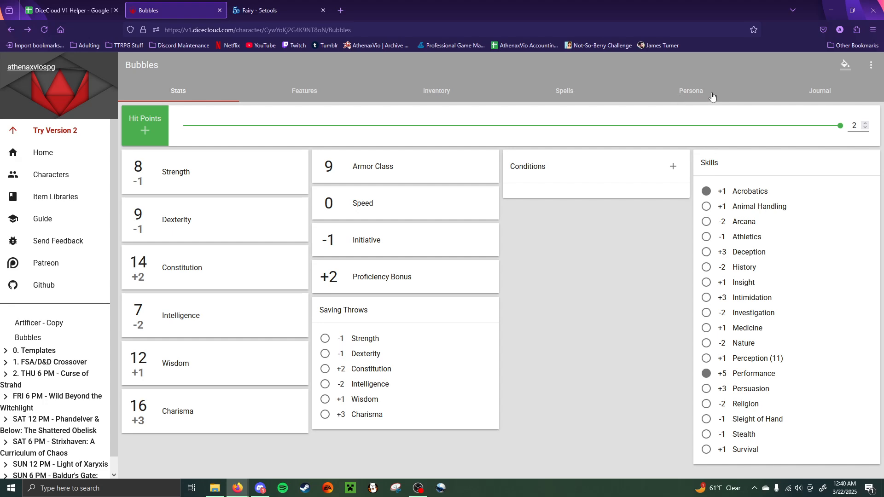
# Step: Open the Fairy race entry in Bubbles' journal for editing to see which additions it offers
pyautogui.click(826, 91)
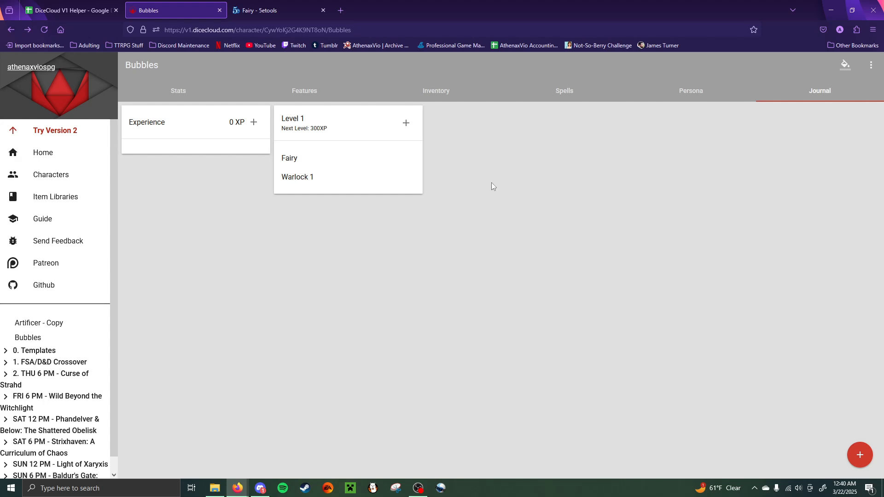
pyautogui.click(293, 159)
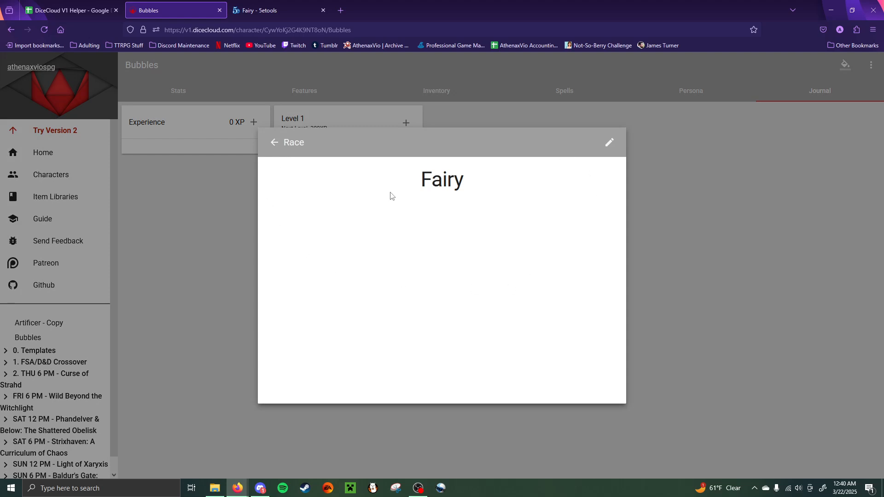
pyautogui.click(609, 144)
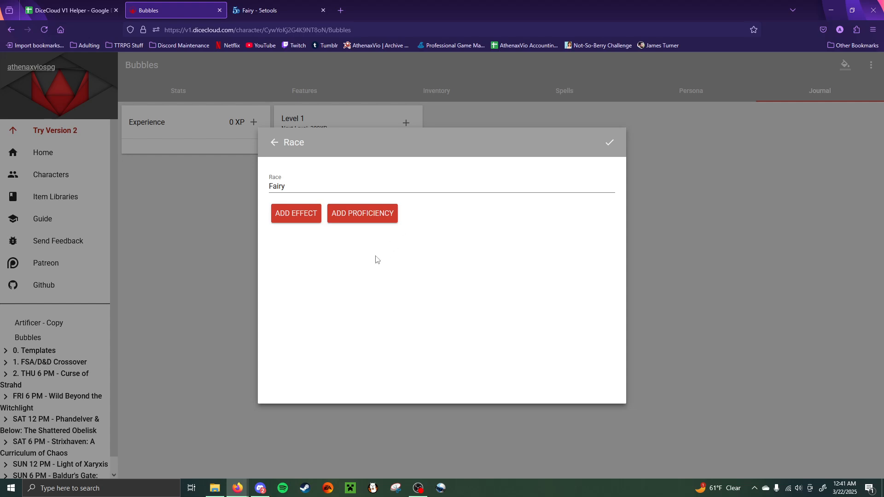
# Step: Check the Fairy ability score options on 5etools, close the race editor and review Bubbles' stats
pyautogui.click(257, 4)
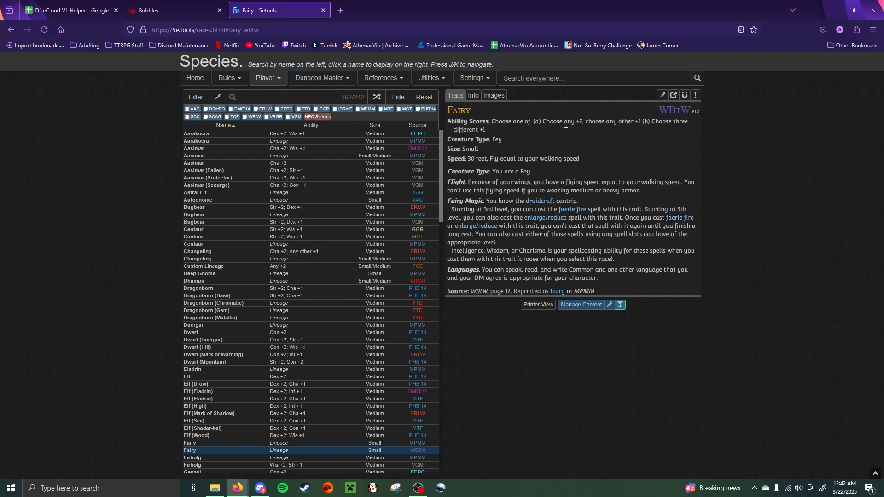
pyautogui.click(161, 8)
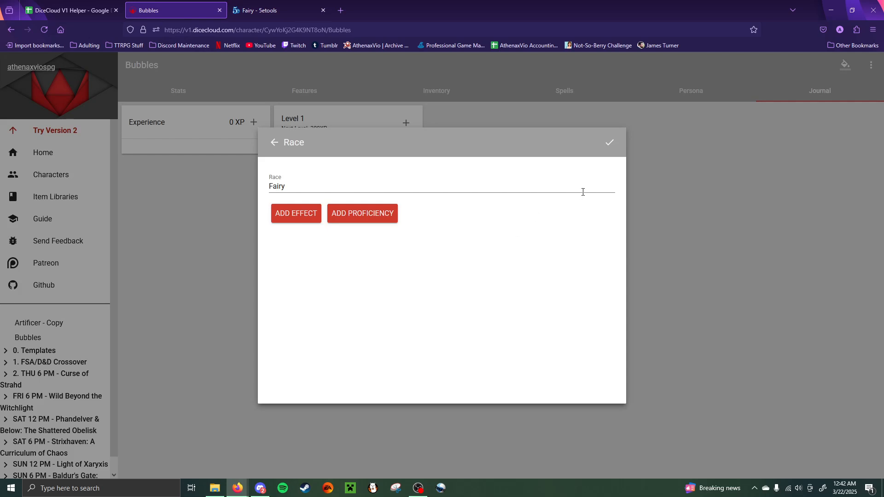
pyautogui.click(695, 152)
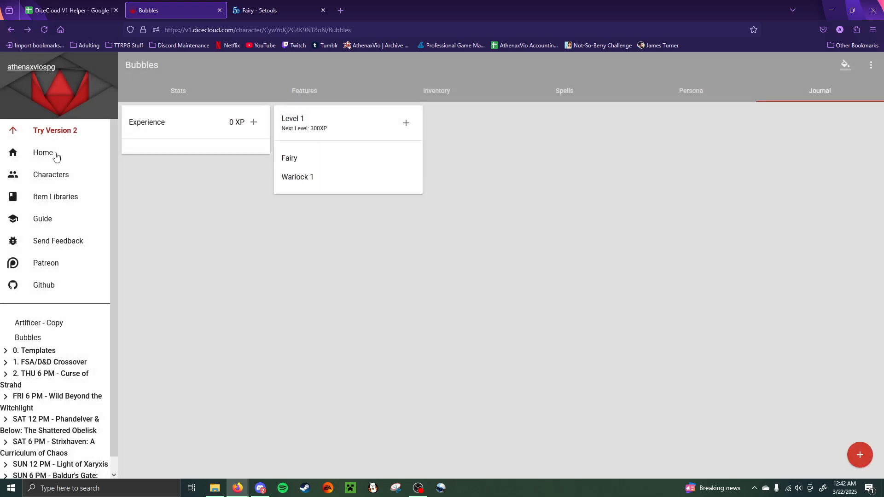
pyautogui.click(179, 92)
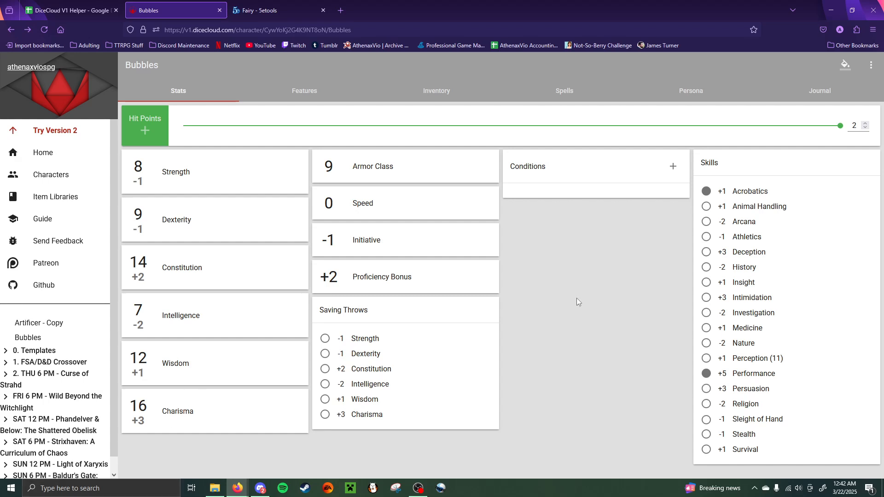
# Step: Add an effect to the Fairy race in the journal that adds 2 to Dexterity
pyautogui.click(833, 90)
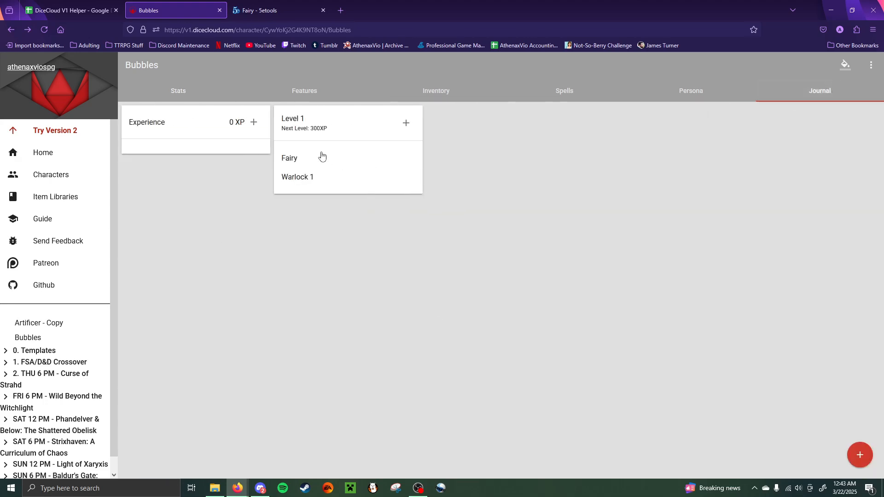
pyautogui.click(290, 159)
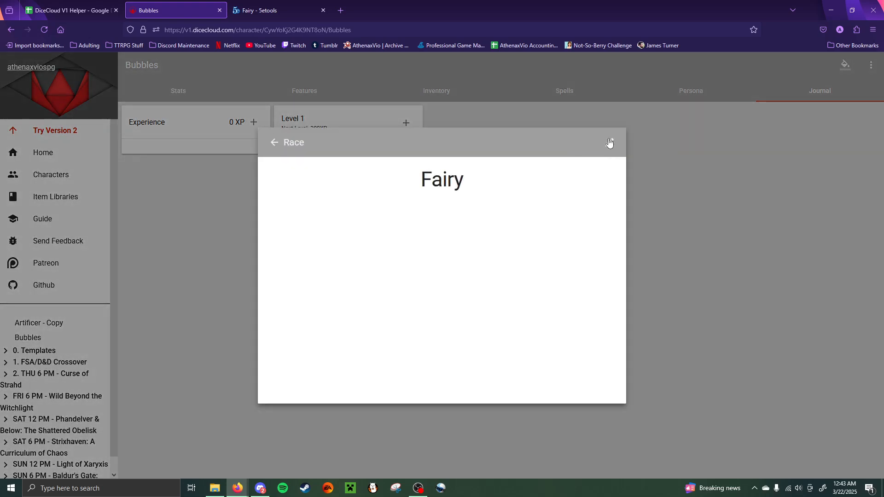
pyautogui.click(609, 143)
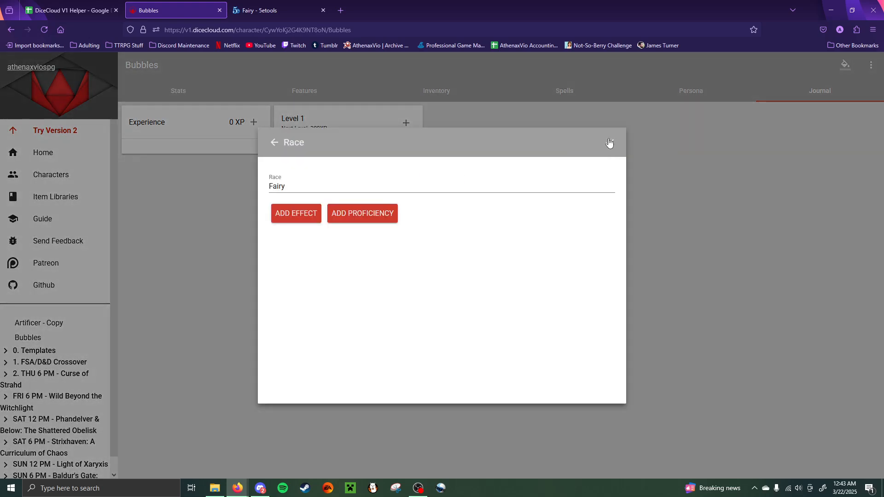
pyautogui.click(289, 216)
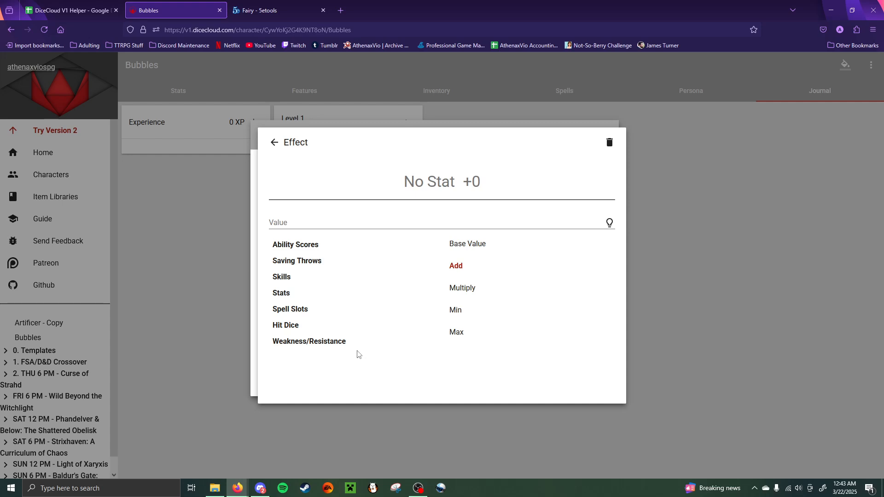
pyautogui.click(304, 246)
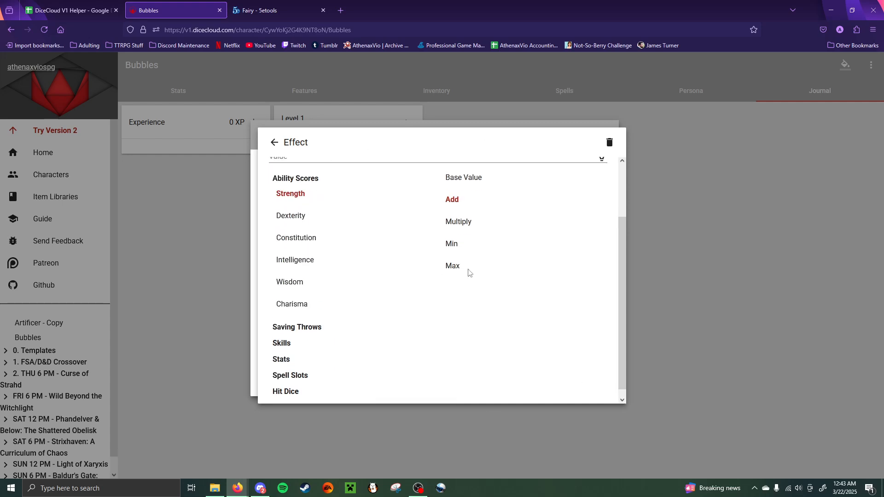
pyautogui.scroll(2, 468, 272)
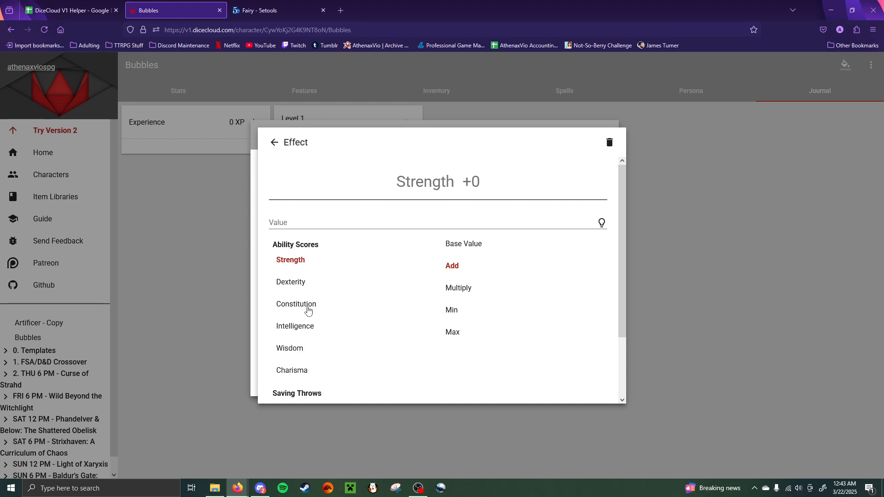
pyautogui.click(284, 287)
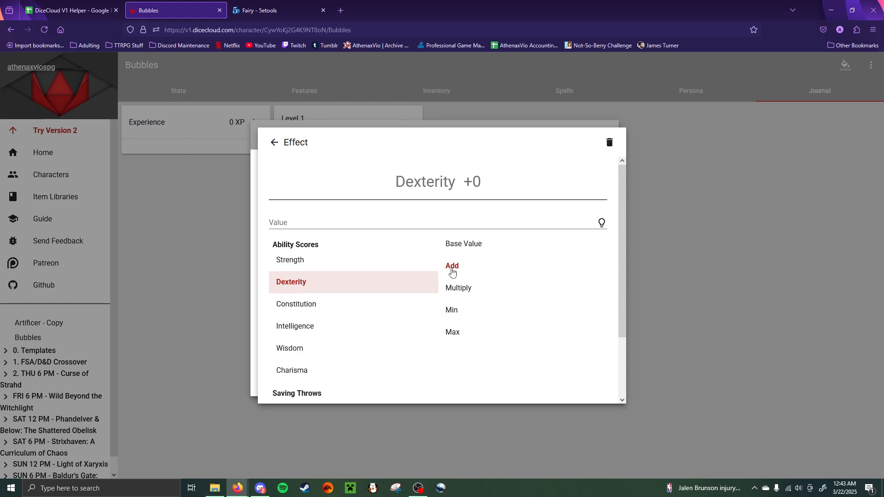
pyautogui.click(301, 221)
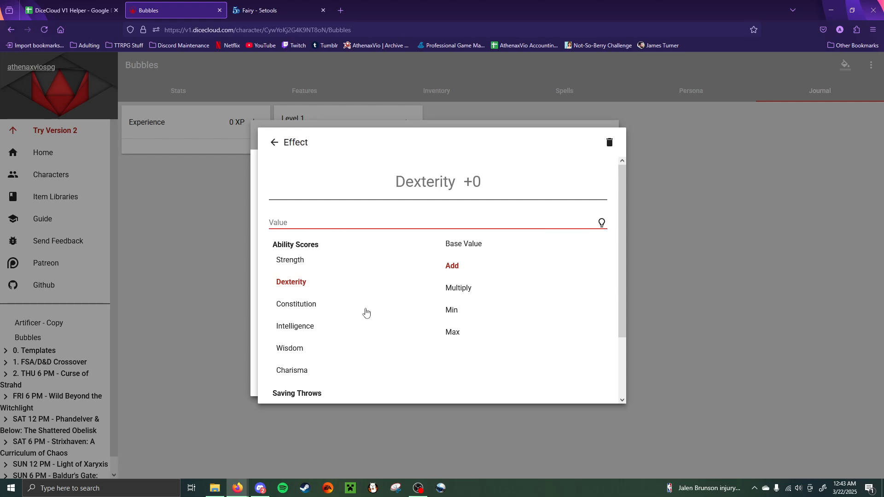
pyautogui.moveTo(602, 223)
pyautogui.write('2')
pyautogui.moveTo(603, 226)
pyautogui.click(704, 231)
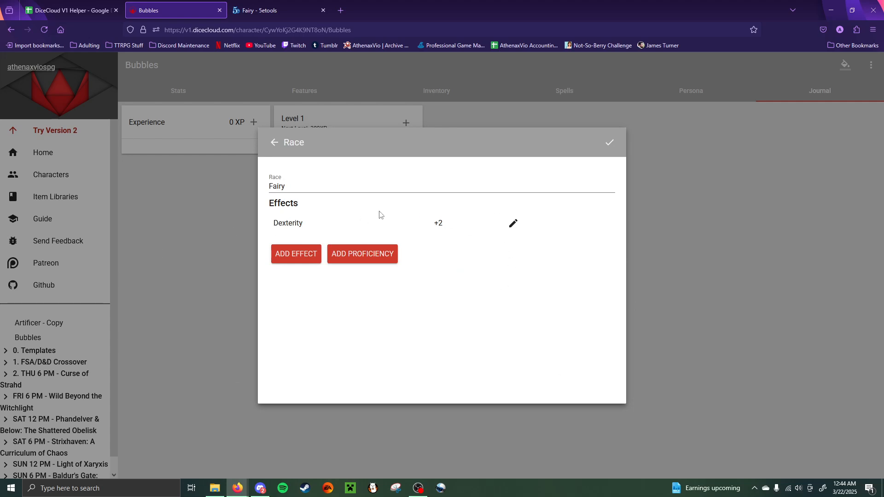
# Step: Add a second effect to the Fairy race that adds 1 to Charisma
pyautogui.click(288, 256)
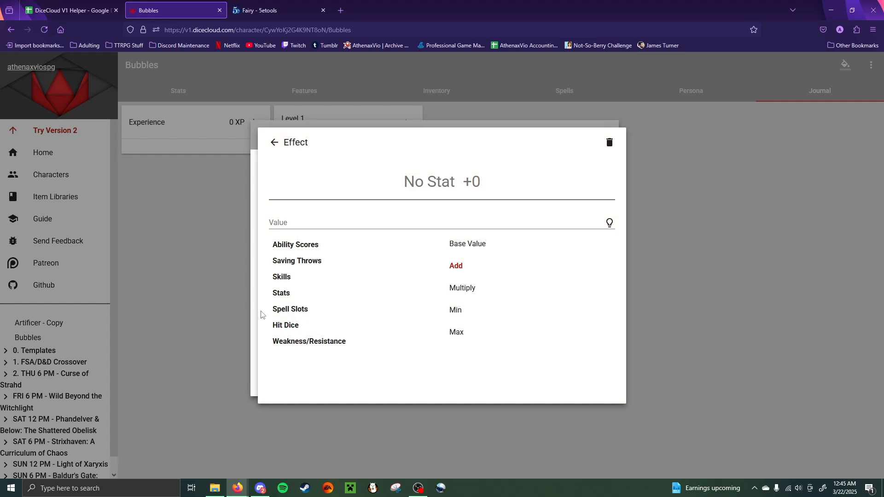
pyautogui.click(293, 245)
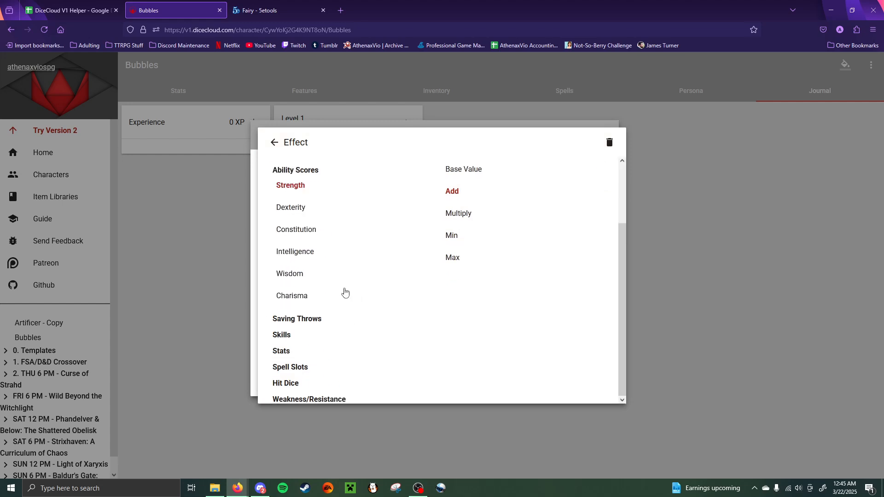
pyautogui.click(299, 304)
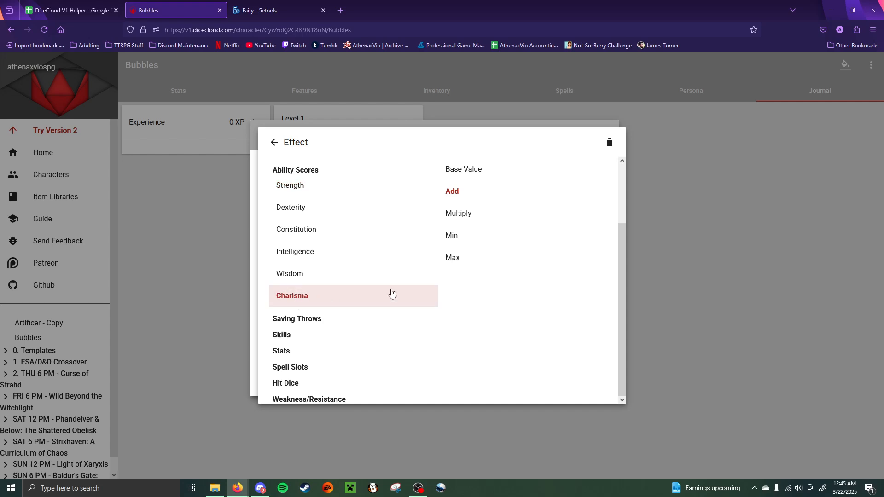
pyautogui.scroll(2, 466, 284)
pyautogui.click(289, 222)
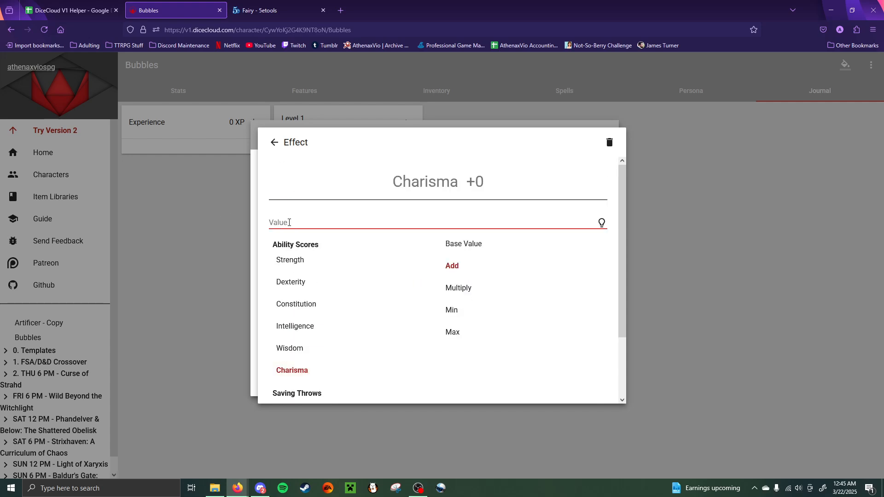
pyautogui.write('1')
pyautogui.click(669, 229)
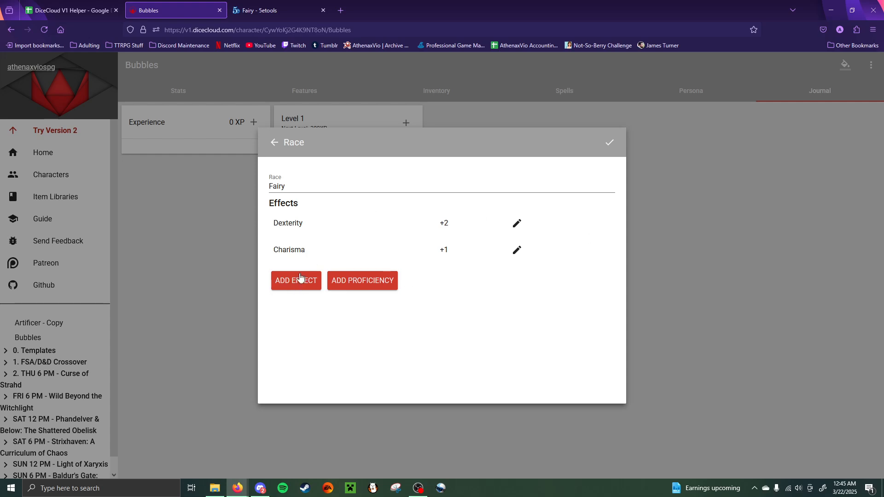
# Step: Check the Fairy's walking and flying speed on 5etools and return to the race editor in DiceCloud
pyautogui.click(272, 10)
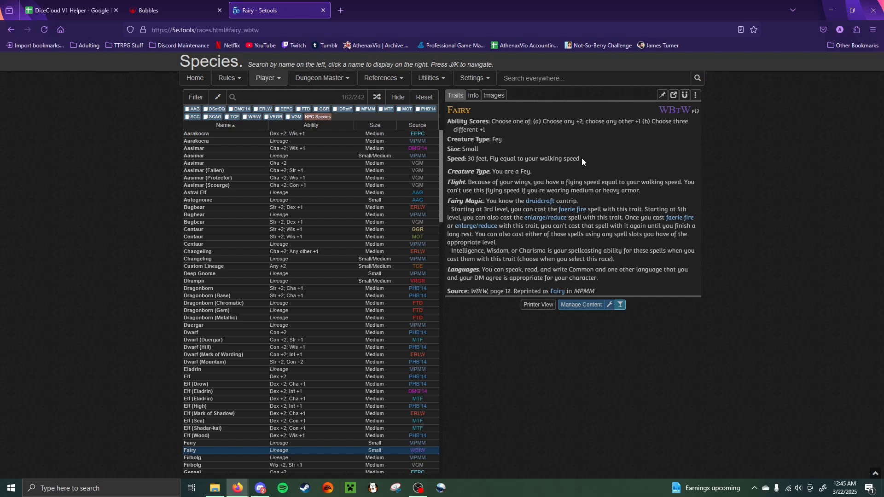
pyautogui.moveTo(487, 159); pyautogui.dragTo(581, 158)
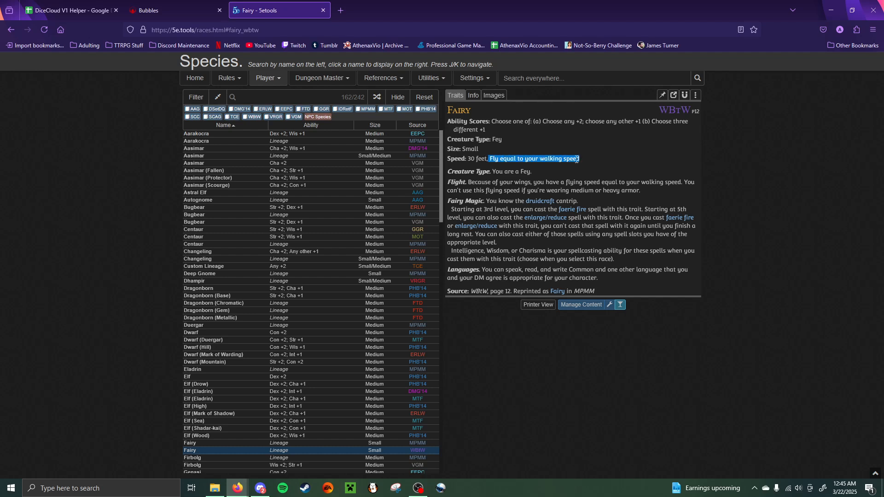
pyautogui.click(478, 158)
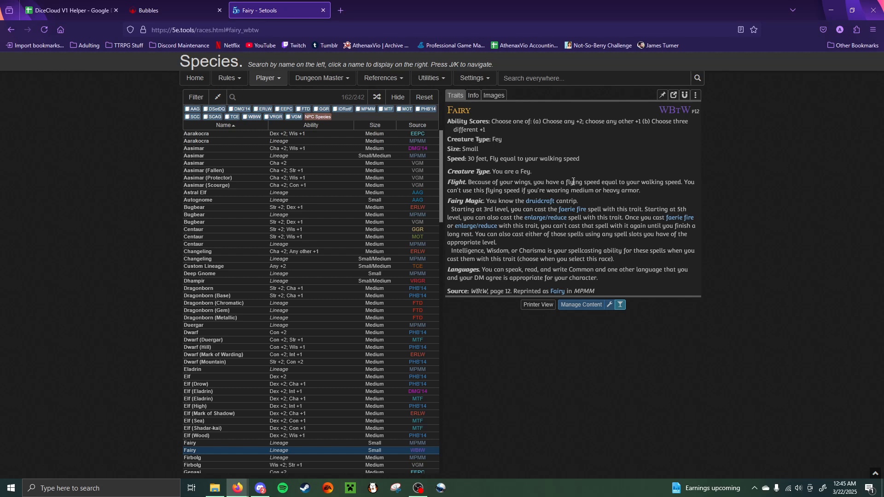
pyautogui.click(175, 4)
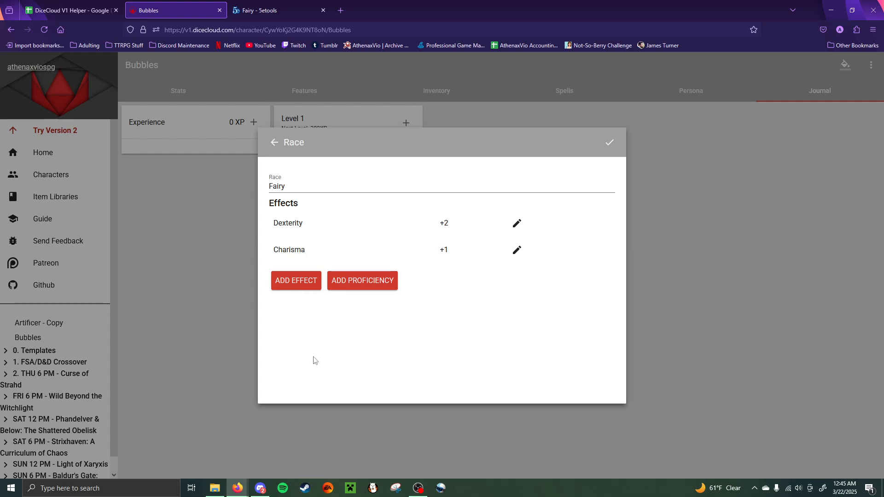
# Step: Add a third effect to the Fairy race that sets the Speed stat's base value to 30
pyautogui.click(290, 277)
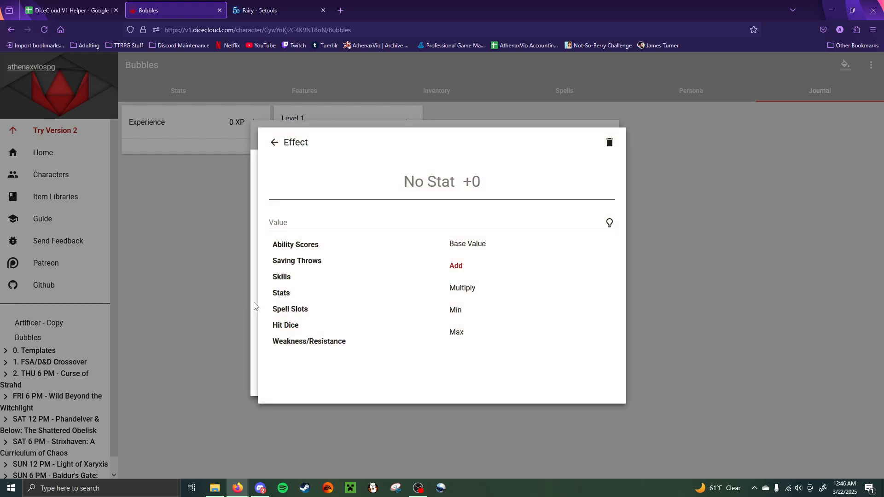
pyautogui.click(279, 293)
pyautogui.scroll(-3, 279, 296)
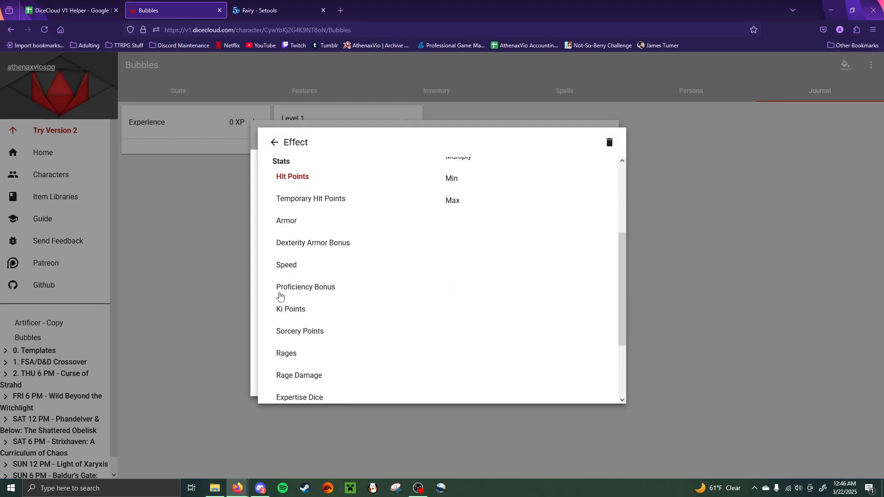
pyautogui.scroll(3, 455, 265)
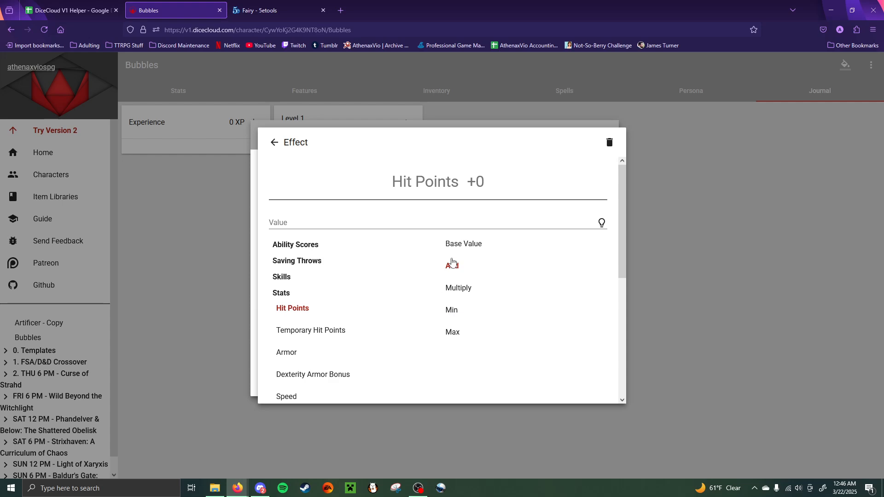
pyautogui.click(468, 247)
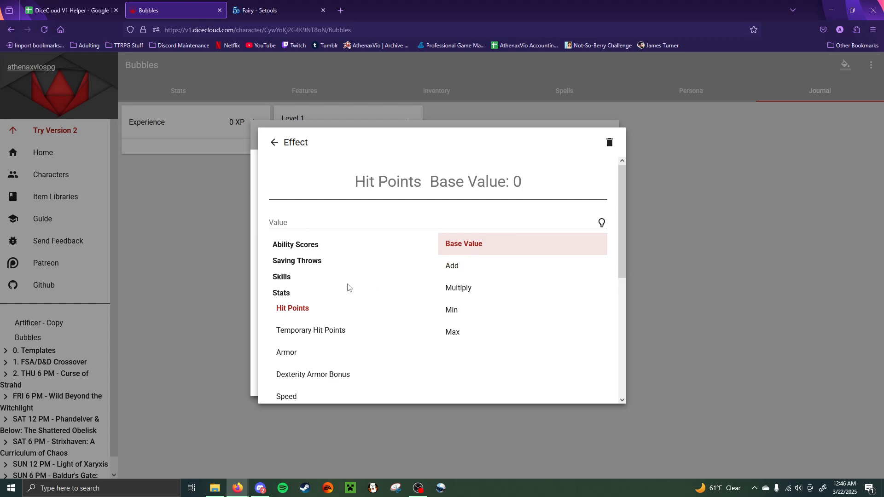
pyautogui.scroll(-3, 327, 278)
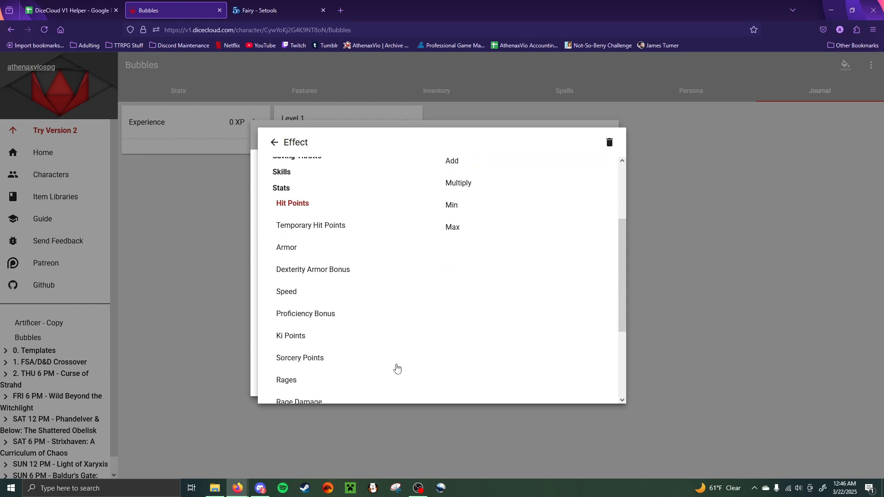
pyautogui.scroll(3, 397, 364)
pyautogui.scroll(-3, 333, 304)
pyautogui.click(286, 293)
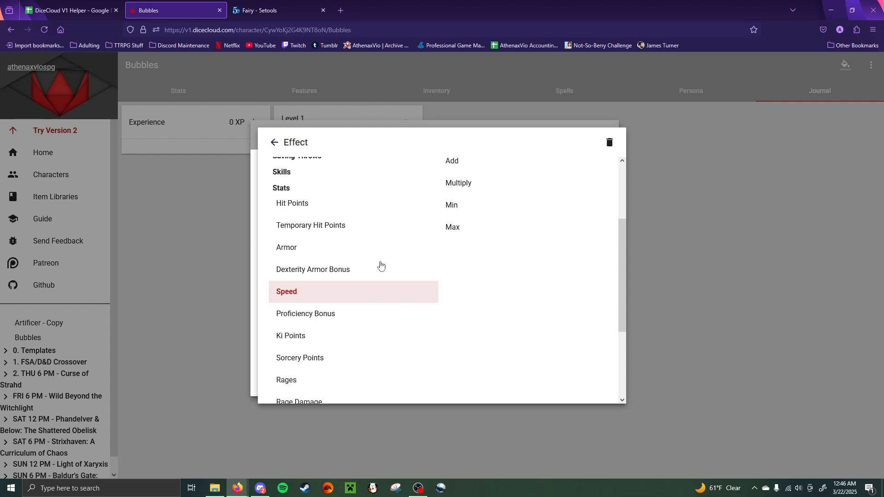
pyautogui.scroll(3, 451, 282)
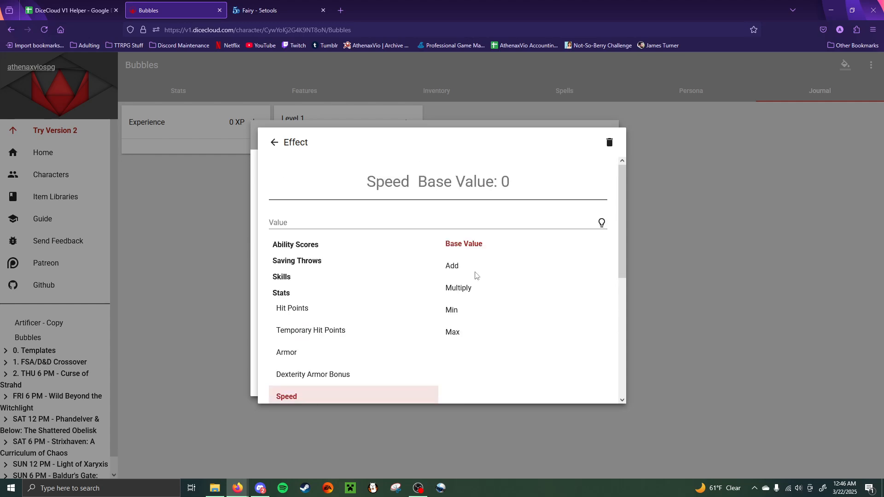
pyautogui.click(319, 221)
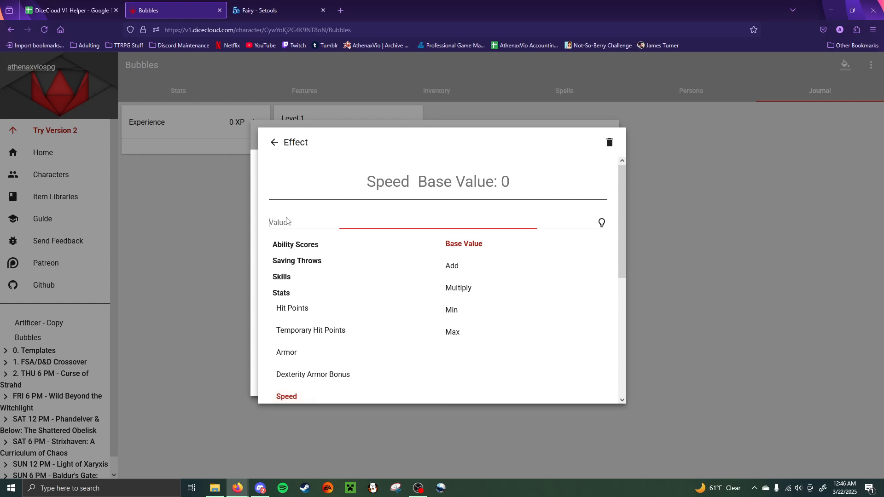
pyautogui.write('30')
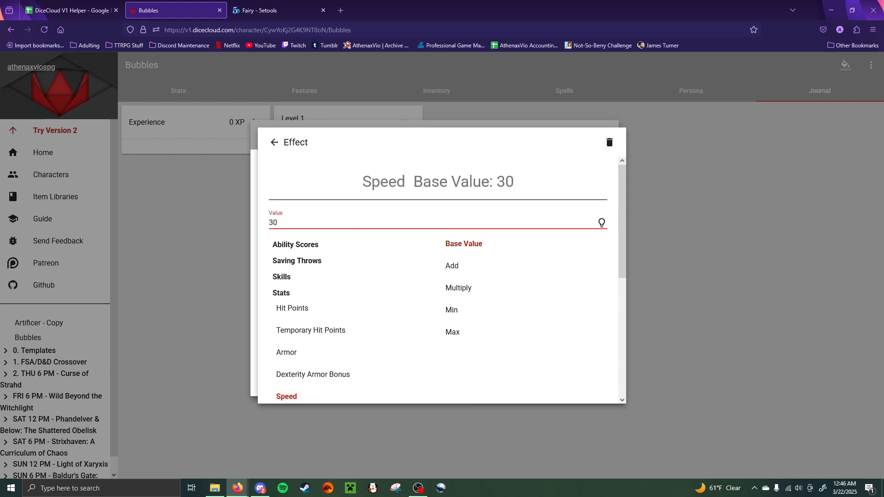
pyautogui.click(274, 146)
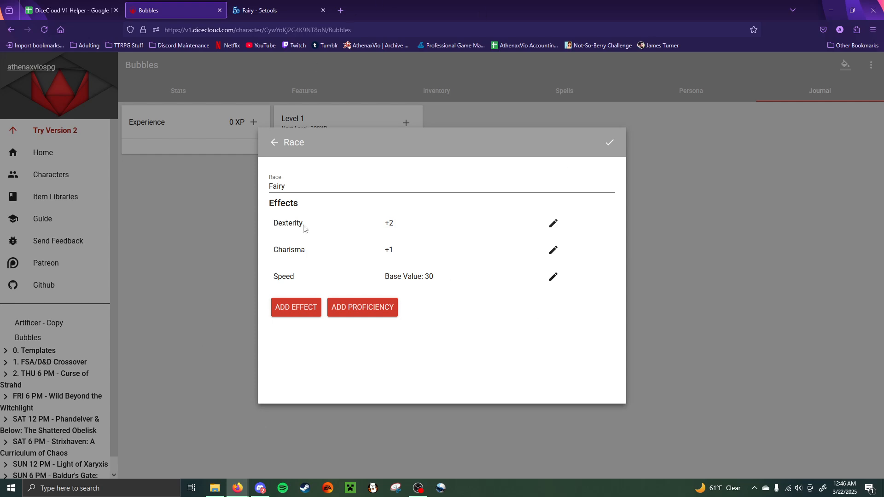
pyautogui.click(305, 311)
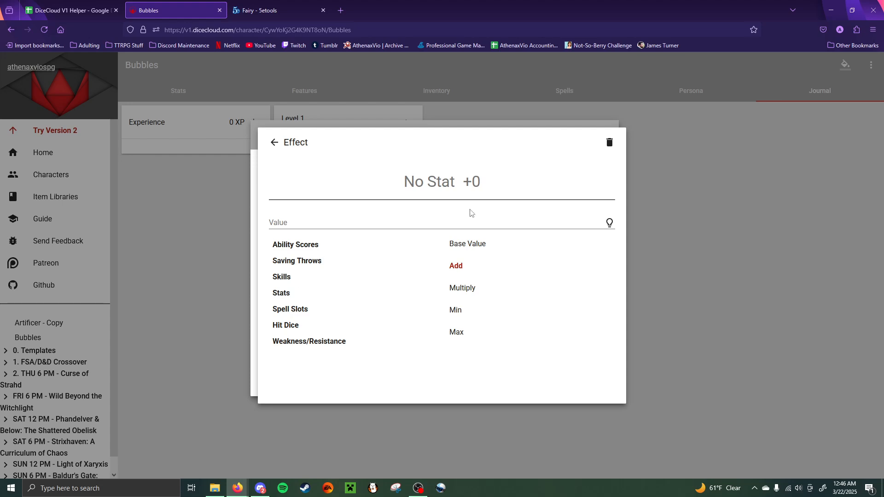
pyautogui.click(460, 248)
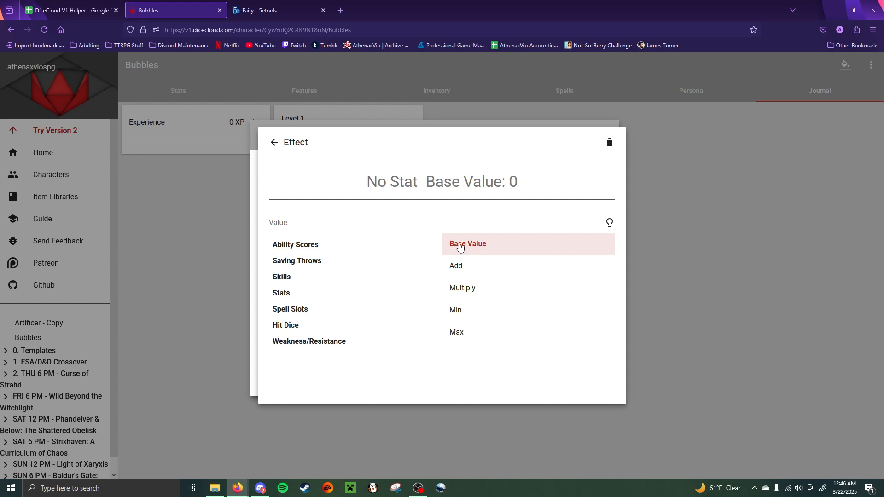
pyautogui.click(283, 293)
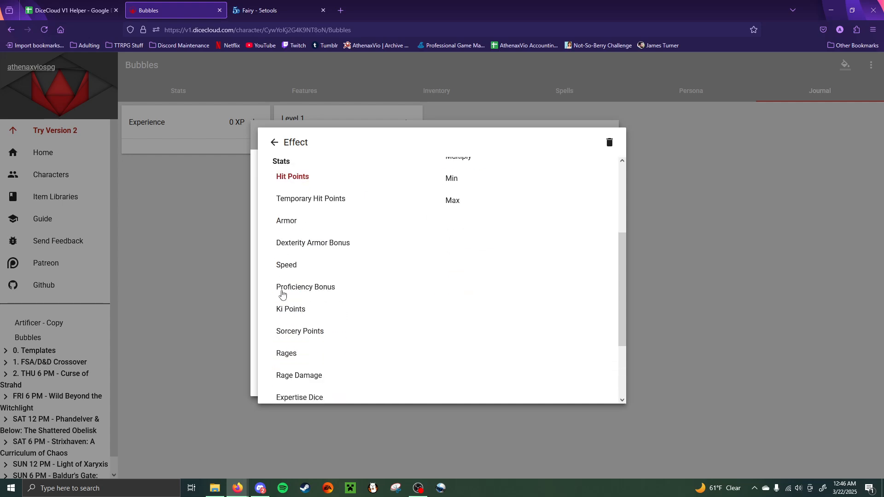
pyautogui.scroll(-2, 309, 291)
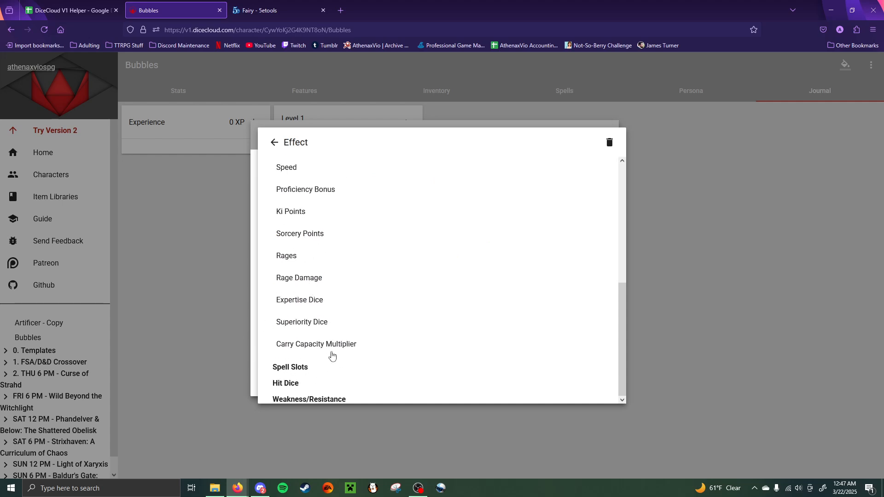
pyautogui.click(307, 348)
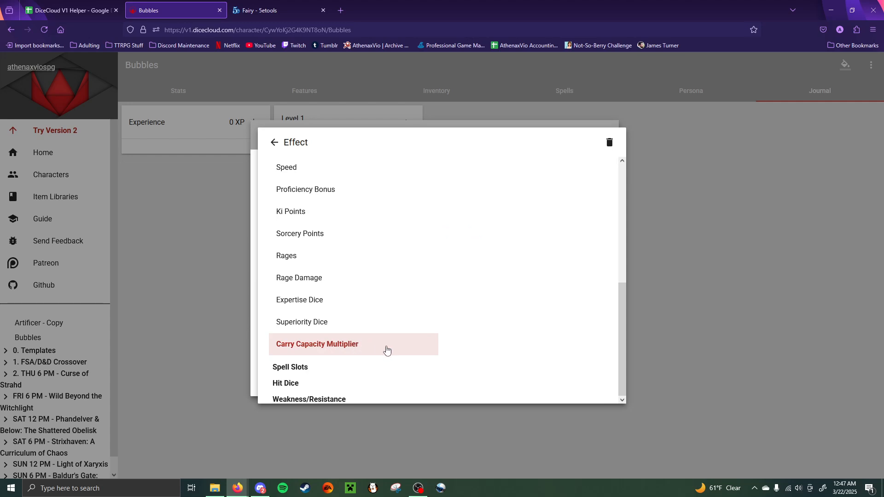
pyautogui.scroll(5, 511, 276)
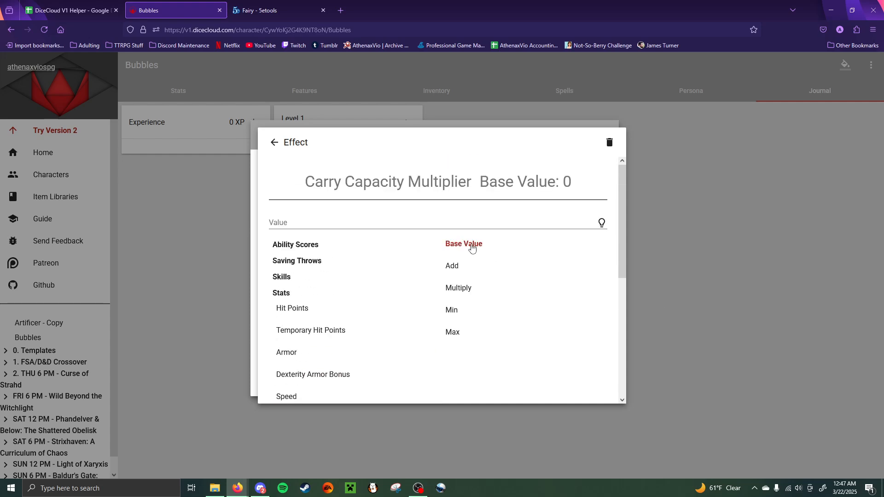
pyautogui.click(455, 223)
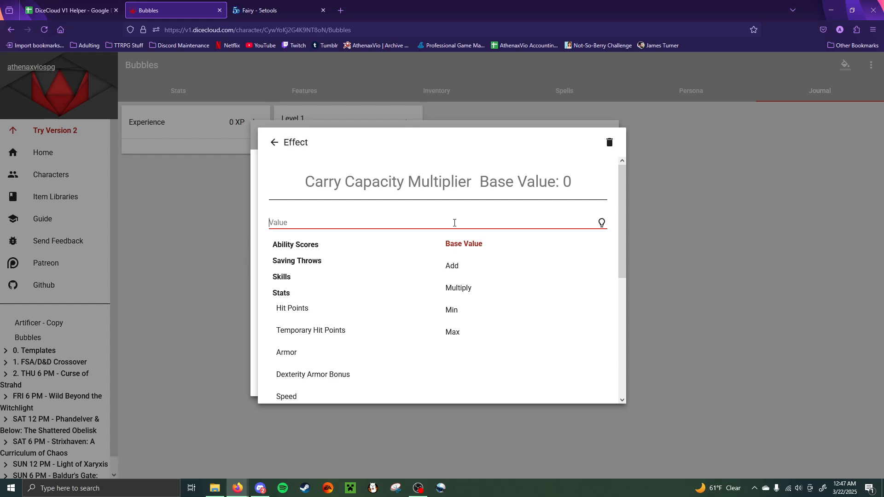
pyautogui.scroll(-3, 381, 292)
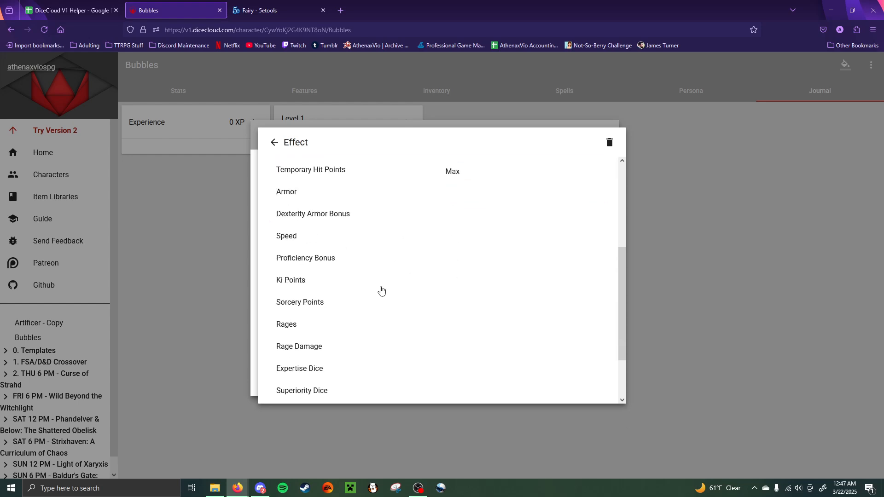
pyautogui.scroll(3, 381, 292)
pyautogui.click(608, 145)
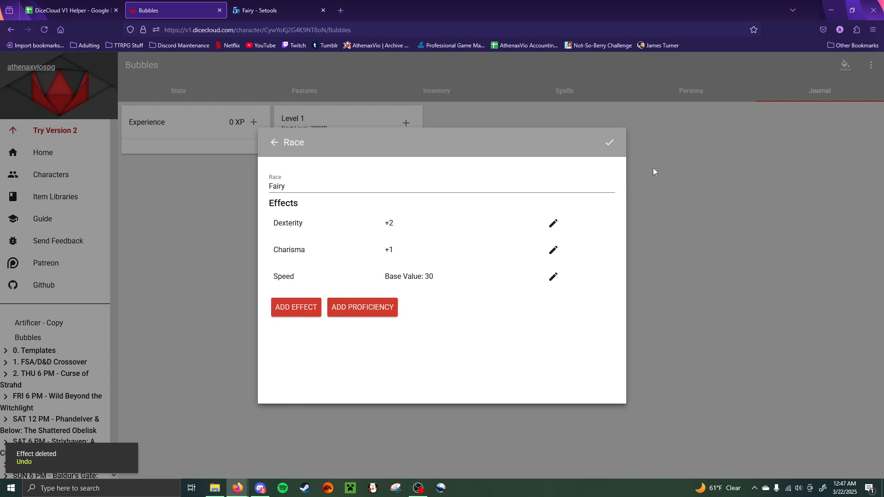
# Step: Close the race editor and review the encumbrance thresholds in the Weight Carried details of Bubbles' inventory
pyautogui.click(698, 162)
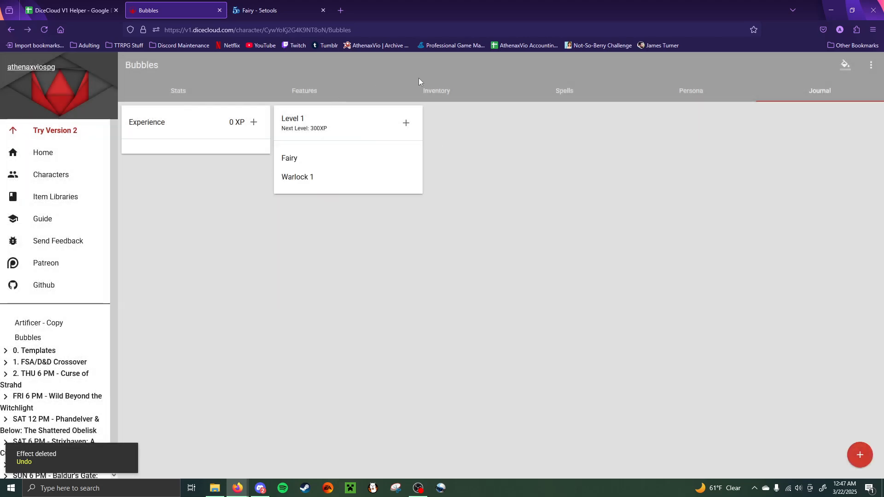
pyautogui.click(433, 92)
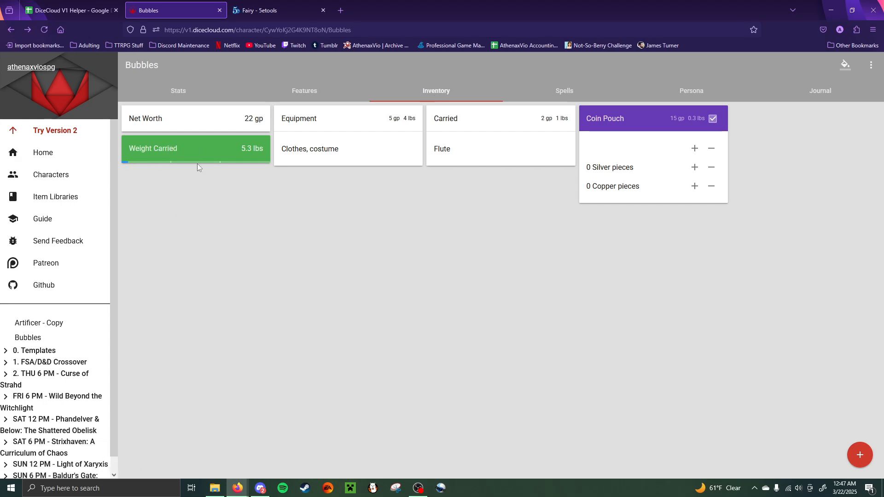
pyautogui.click(204, 154)
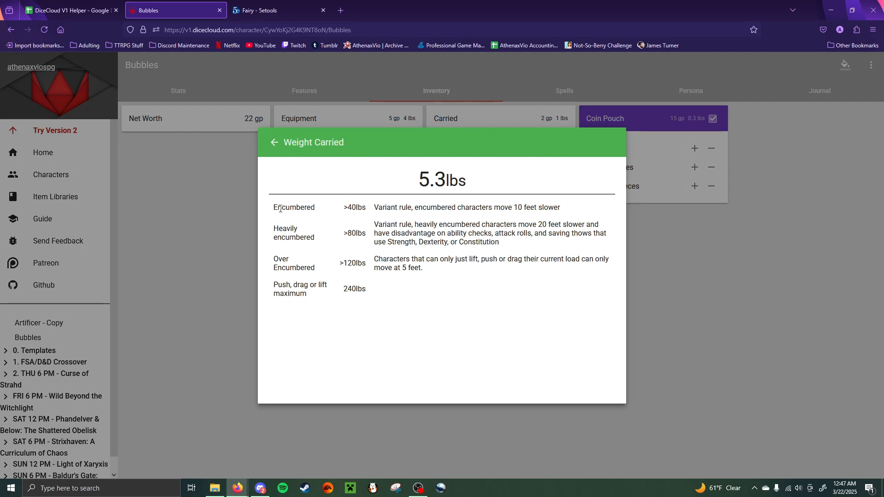
pyautogui.moveTo(327, 209); pyautogui.dragTo(394, 299)
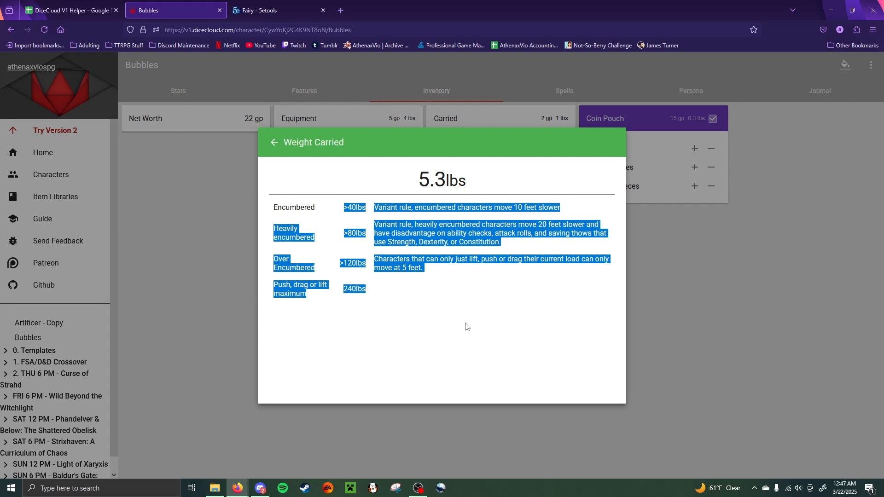
pyautogui.click(398, 302)
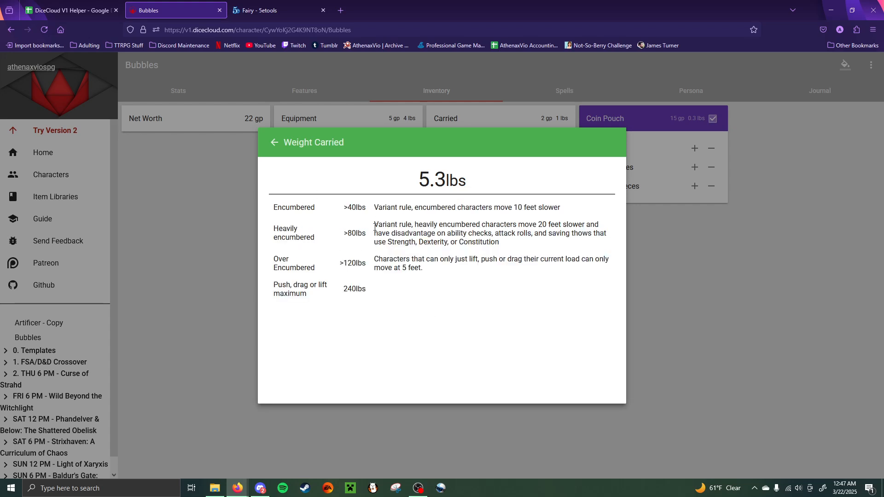
pyautogui.moveTo(337, 213); pyautogui.dragTo(368, 213)
pyautogui.click(327, 213)
pyautogui.click(357, 217)
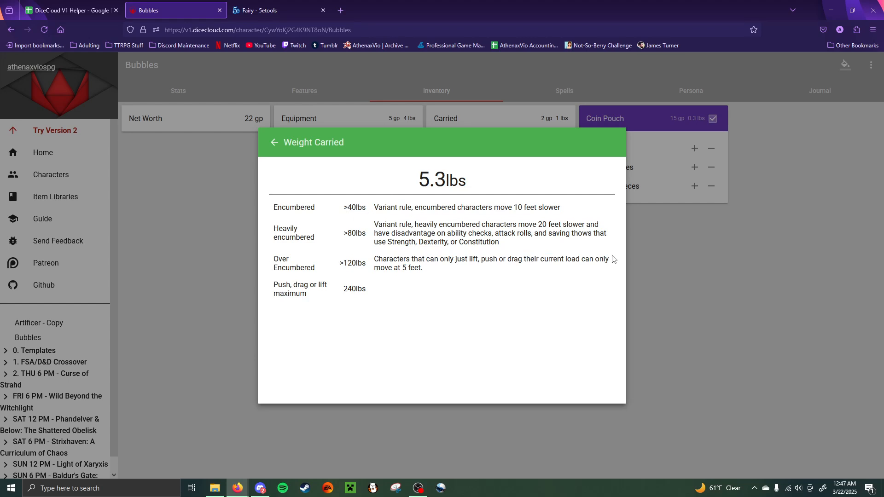
pyautogui.click(645, 265)
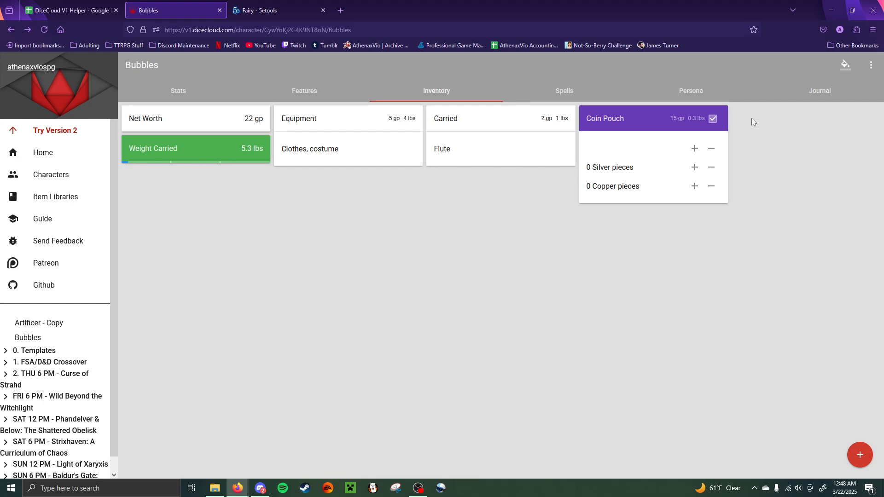
# Step: Reopen the Fairy race for editing in the journal and add a Carry Capacity Multiplier effect with a base value of 7.5
pyautogui.click(843, 95)
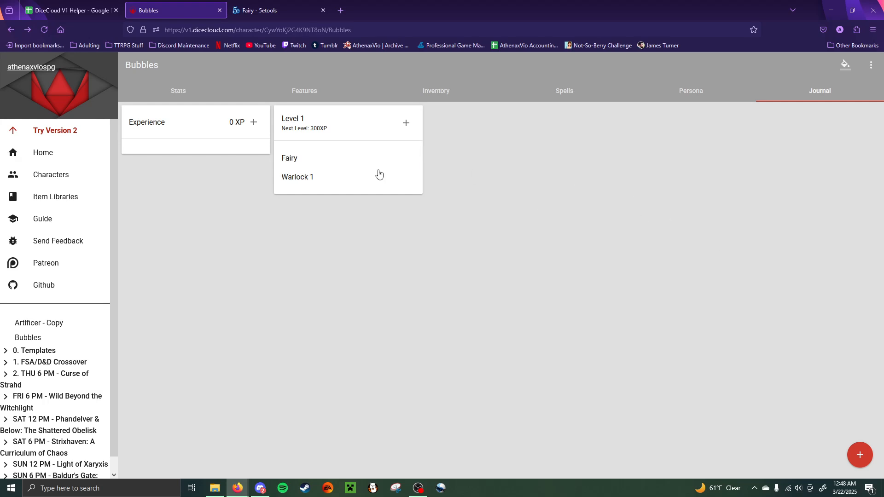
pyautogui.click(297, 162)
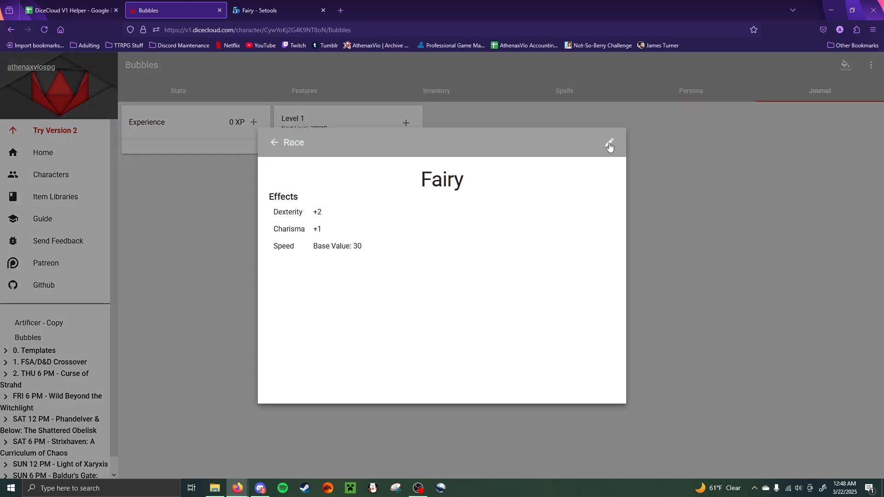
pyautogui.click(610, 146)
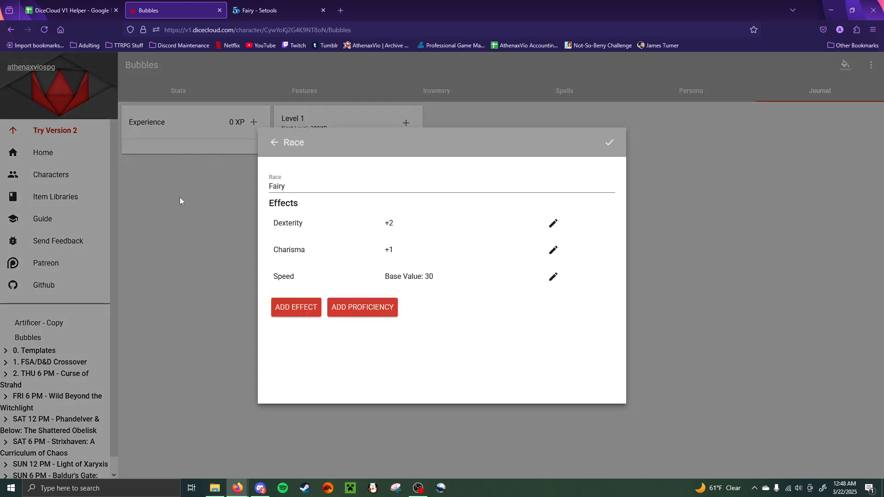
pyautogui.click(296, 307)
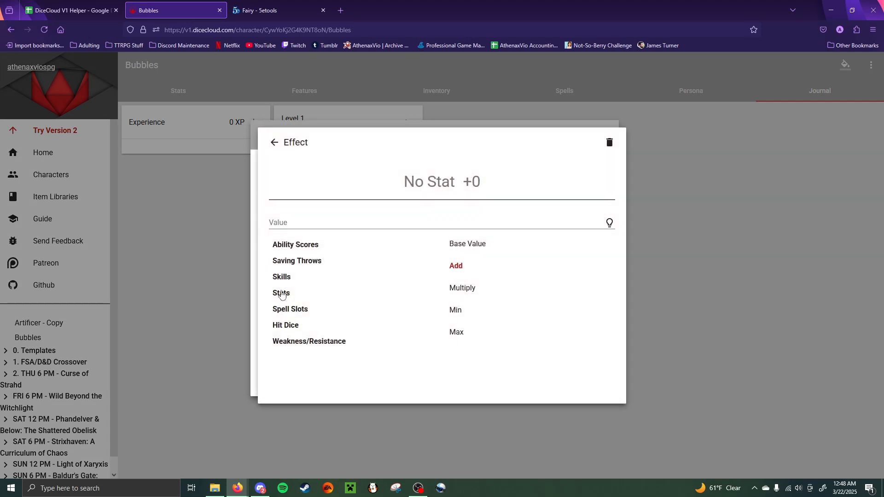
pyautogui.click(282, 294)
pyautogui.scroll(-2, 306, 368)
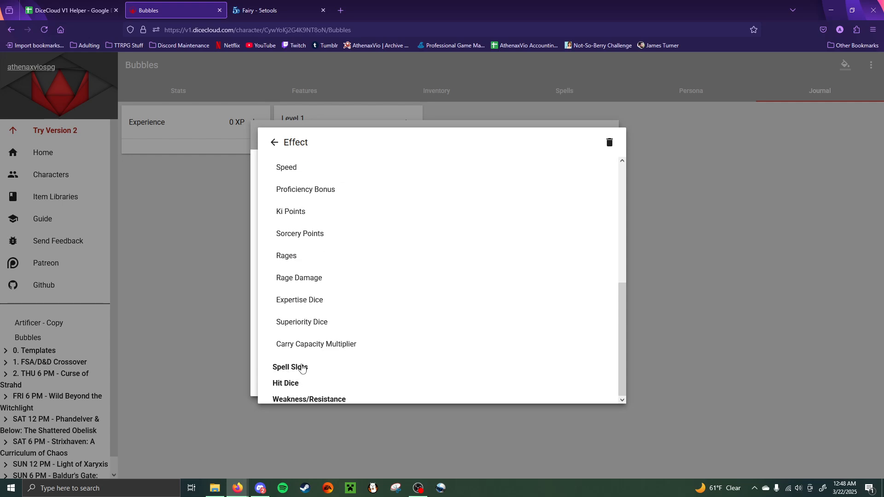
pyautogui.click(306, 350)
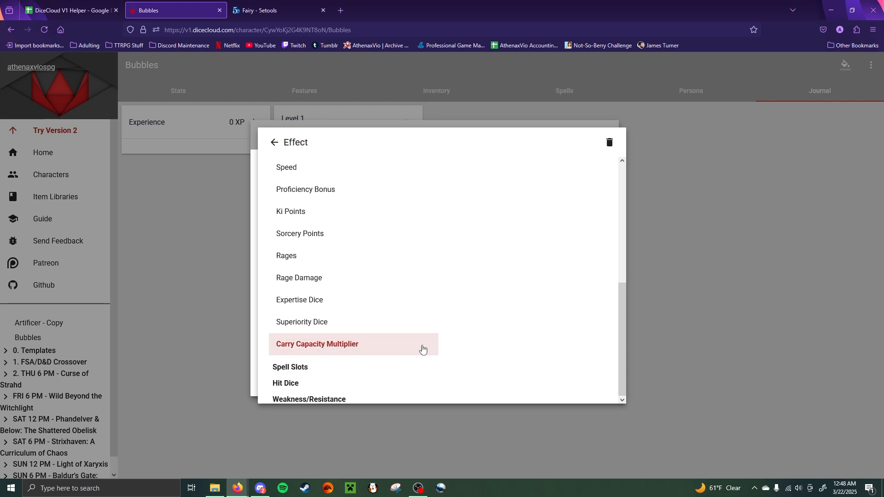
pyautogui.scroll(4, 432, 313)
pyautogui.scroll(1, 444, 275)
pyautogui.click(465, 243)
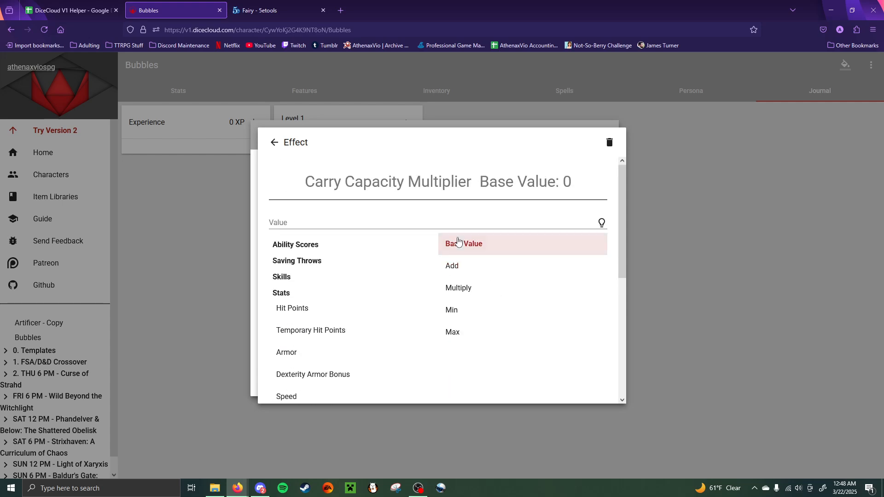
pyautogui.click(397, 219)
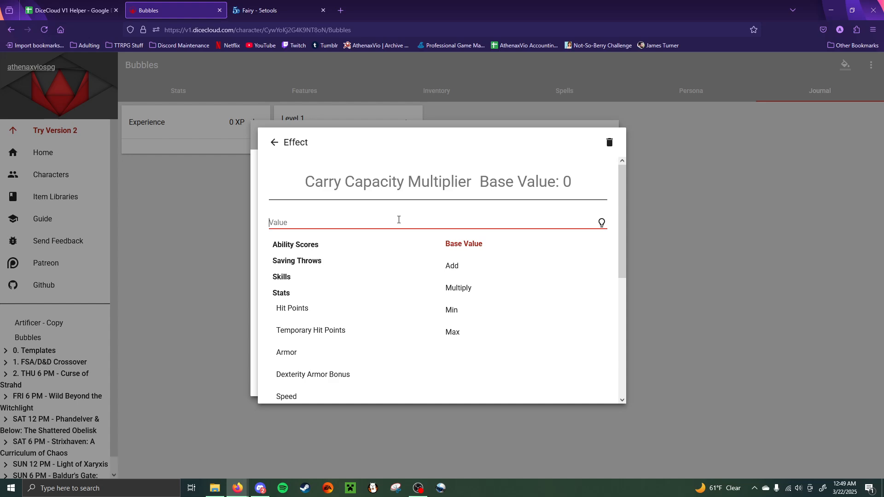
pyautogui.write('7.5')
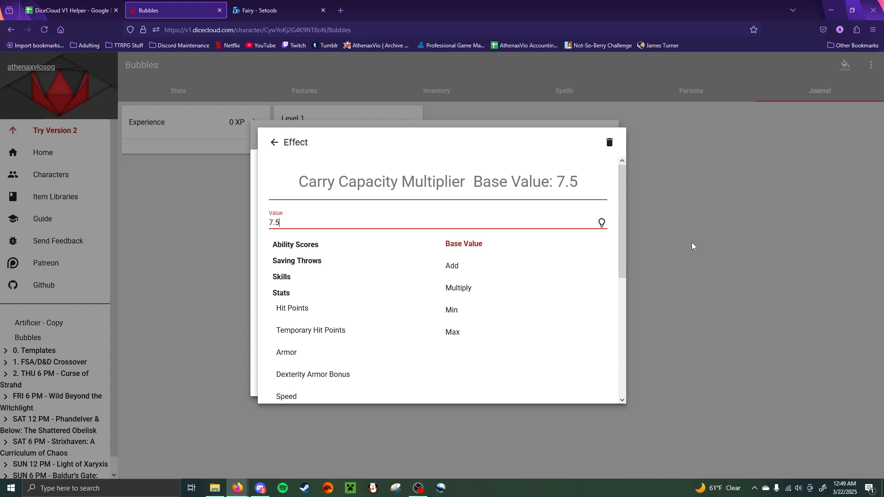
# Step: Close the Carry Capacity Multiplier effect, check the Fairy's language trait on 5etools and return to the race editor in DiceCloud
pyautogui.click(668, 234)
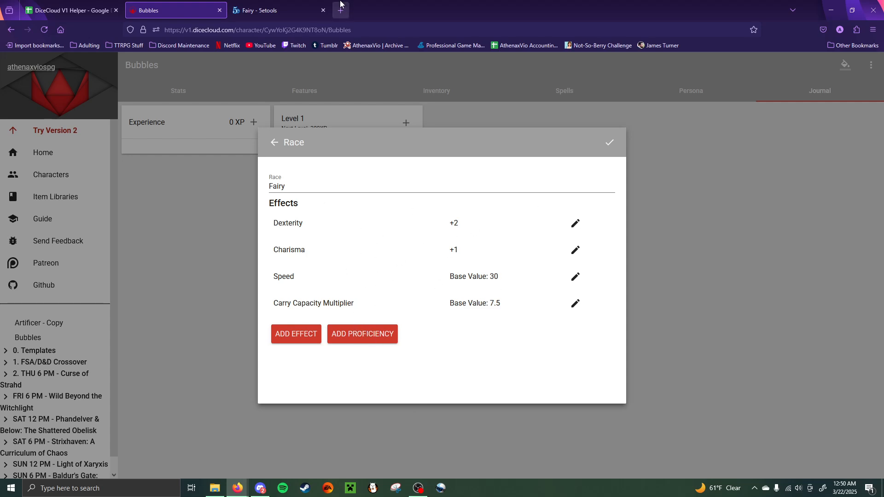
pyautogui.click(273, 7)
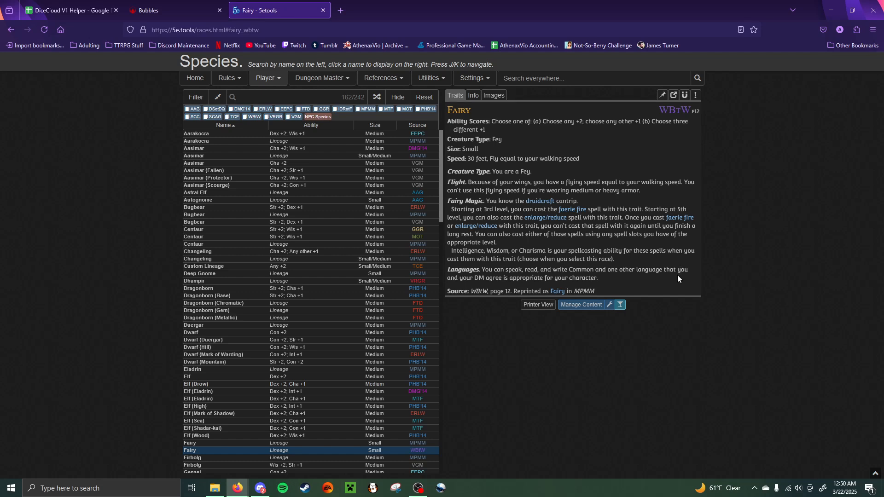
pyautogui.click(168, 10)
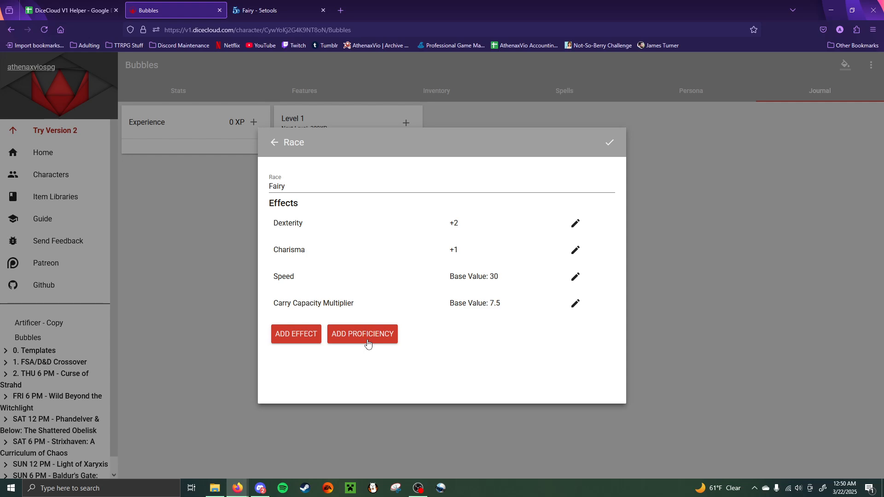
# Step: Add two proficiencies to the Fairy race and set the stat group of both to Language
pyautogui.click(353, 333)
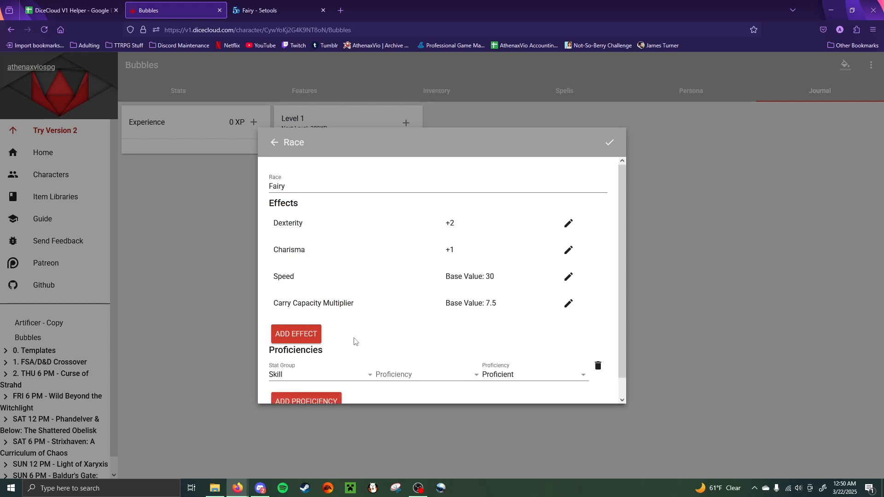
pyautogui.scroll(-1, 330, 357)
pyautogui.click(302, 385)
pyautogui.scroll(-1, 344, 370)
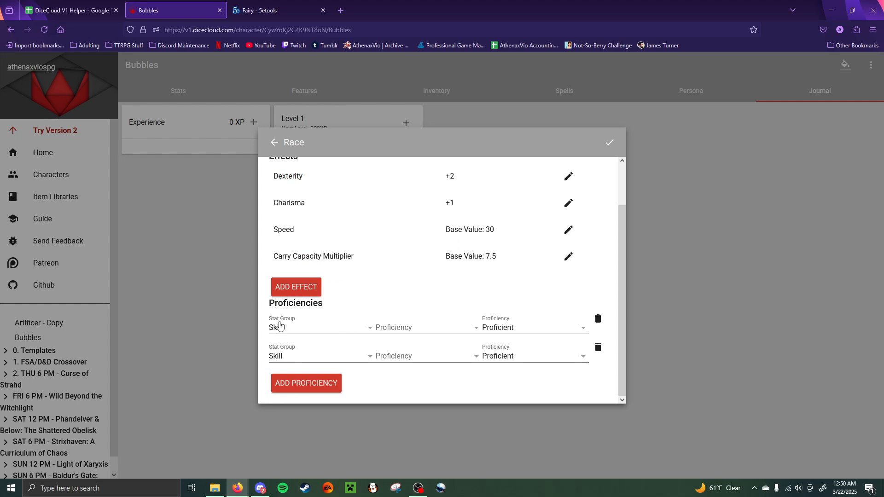
pyautogui.click(302, 334)
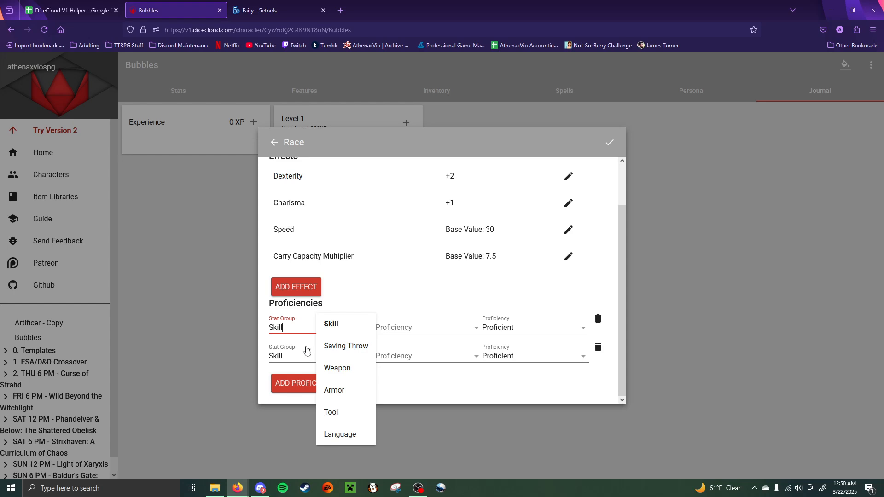
pyautogui.click(349, 435)
pyautogui.click(365, 356)
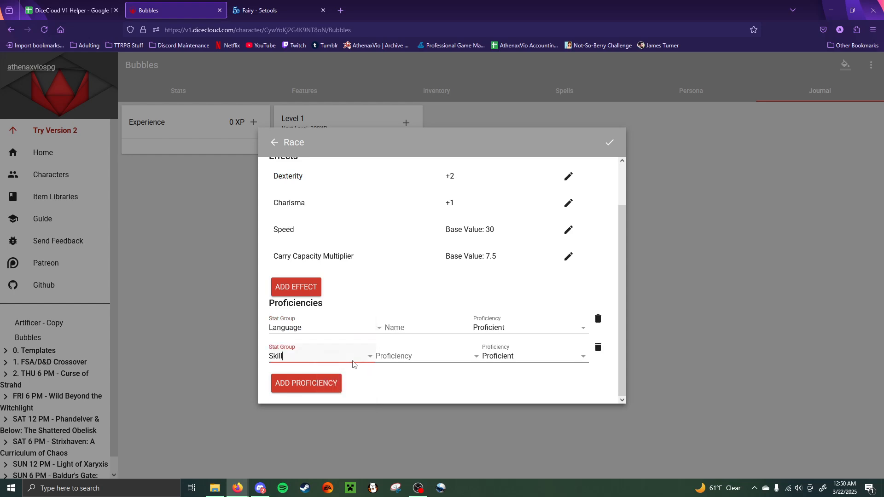
pyautogui.click(345, 462)
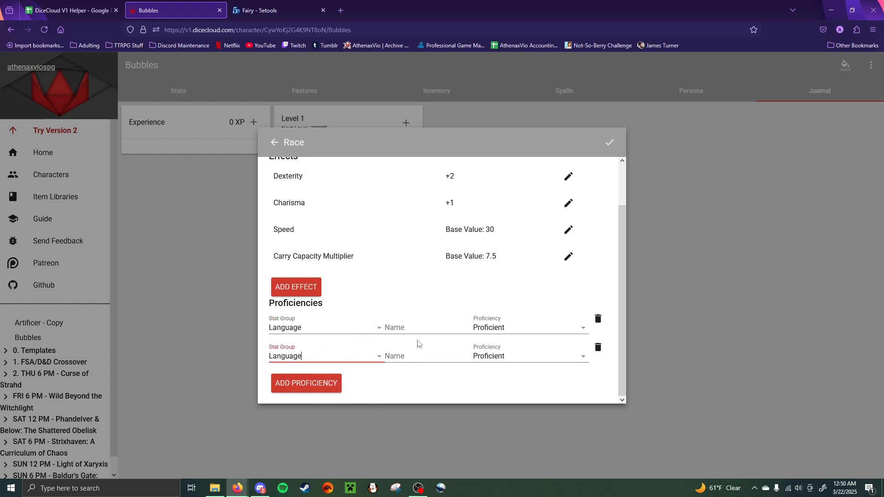
# Step: Name the two language proficiencies Common and Sylvan, and close the race editor
pyautogui.click(427, 329)
pyautogui.write('Common')
pyautogui.click(426, 363)
pyautogui.write('Sylvan')
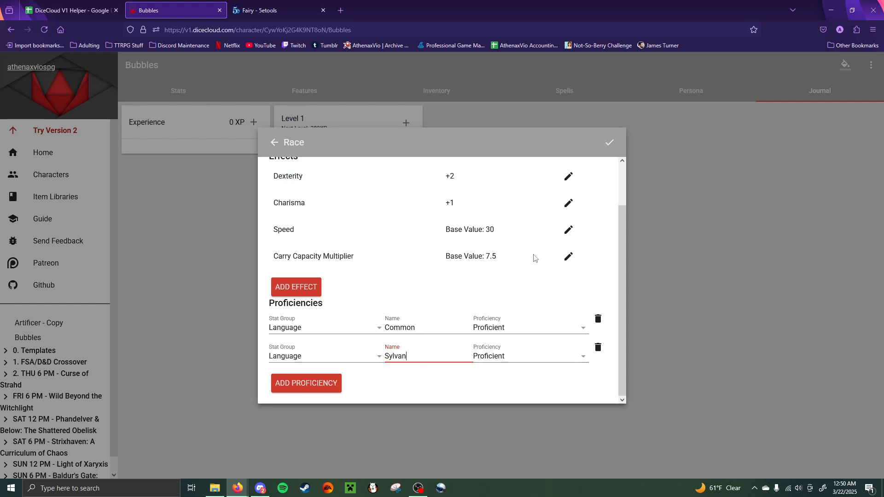
pyautogui.scroll(2, 783, 385)
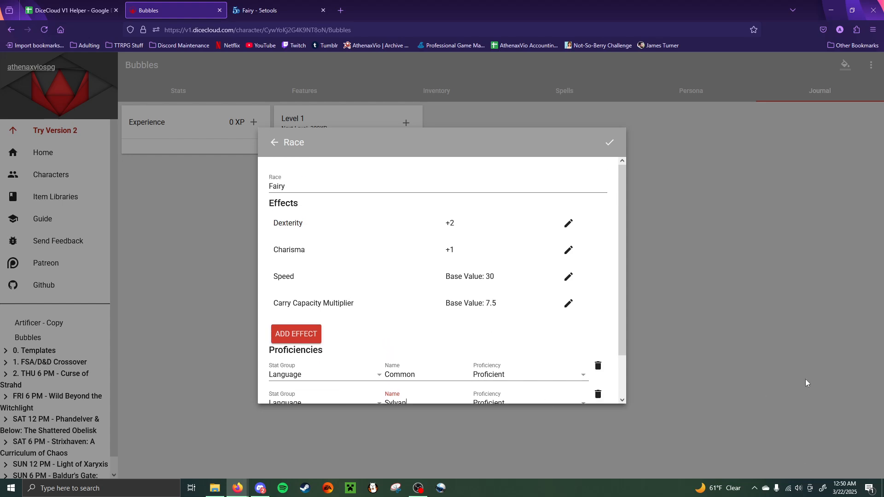
pyautogui.click(703, 235)
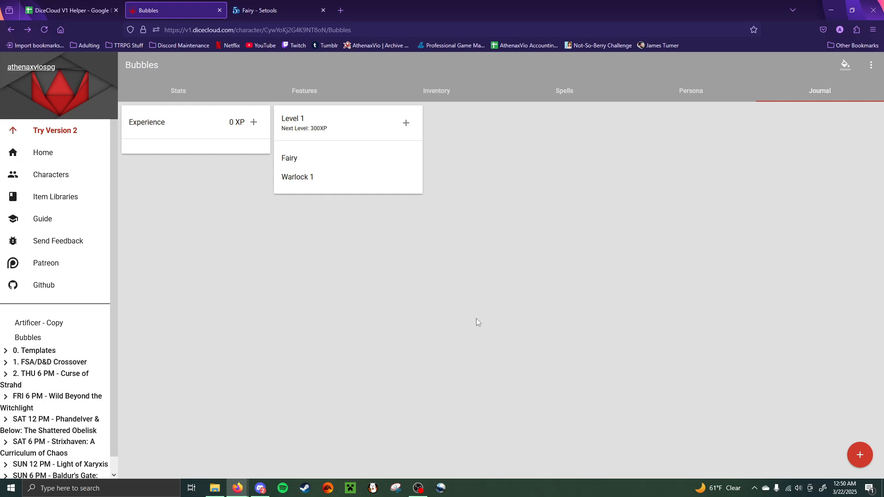
# Step: Review the Fairy's traits on 5etools and create a new feature for Bubbles in DiceCloud, keeping it Always Enabled
pyautogui.click(305, 91)
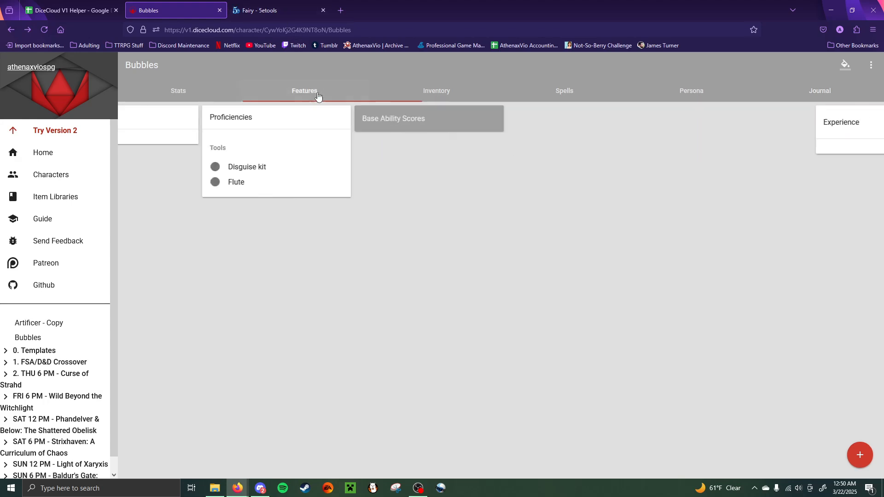
pyautogui.click(267, 7)
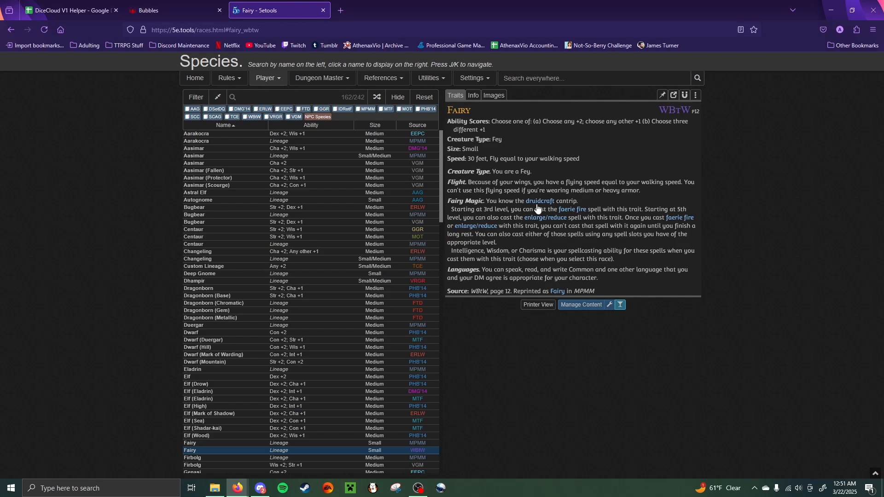
pyautogui.click(167, 4)
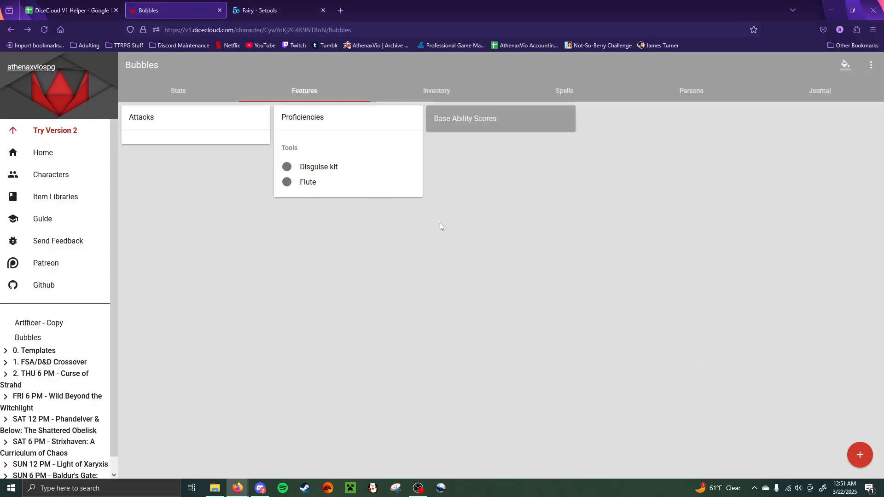
pyautogui.click(860, 461)
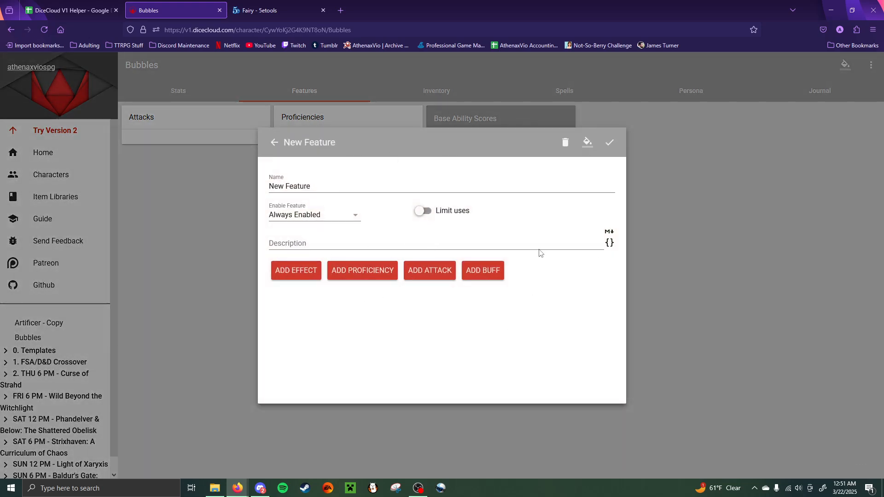
pyautogui.click(332, 215)
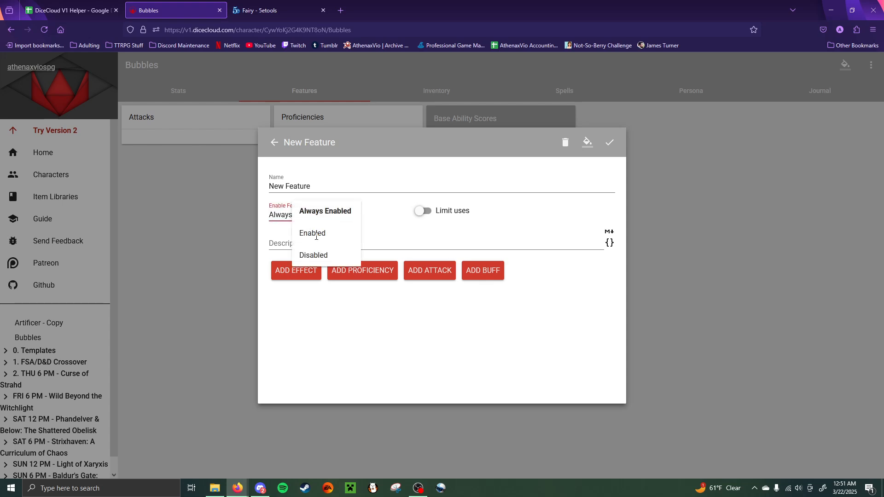
pyautogui.click(546, 287)
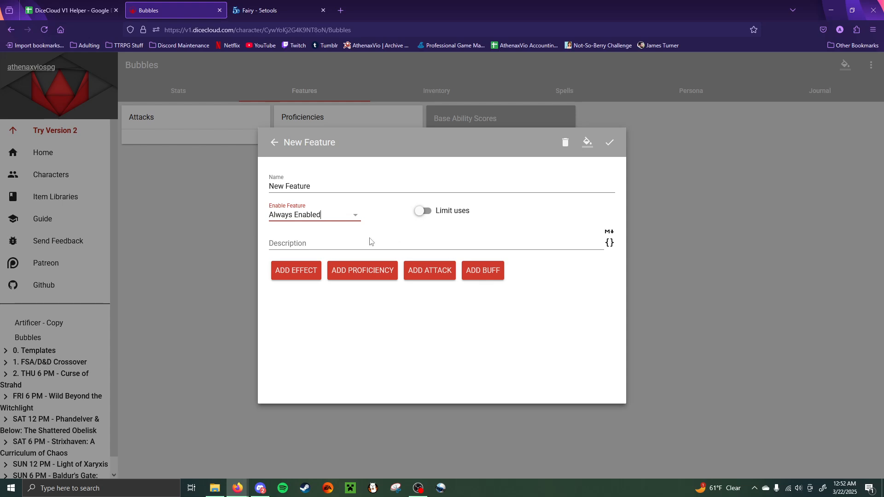
# Step: Check the Flight trait on 5etools and name the new DiceCloud feature "Flight (= Walk Speed)"
pyautogui.click(253, 6)
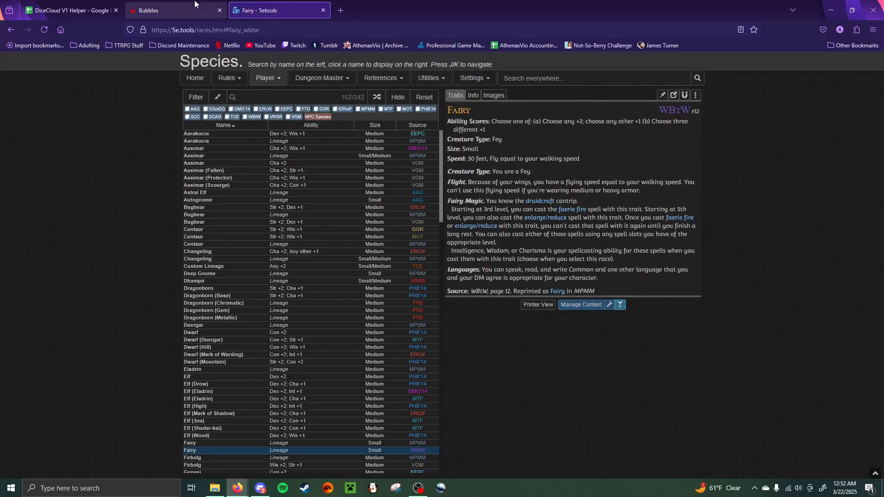
pyautogui.click(179, 10)
pyautogui.click(372, 184)
pyautogui.hotkey('ctrl', 'a')
pyautogui.write('F')
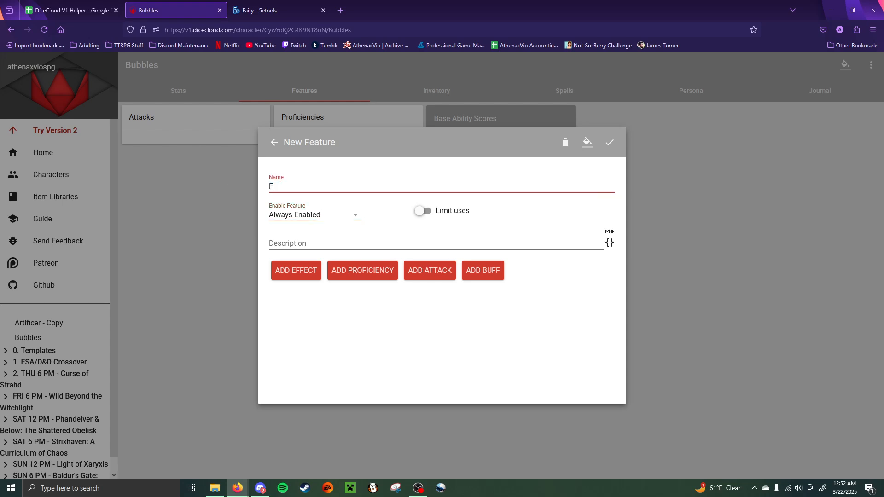
pyautogui.write('light')
pyautogui.write('(=Spee')
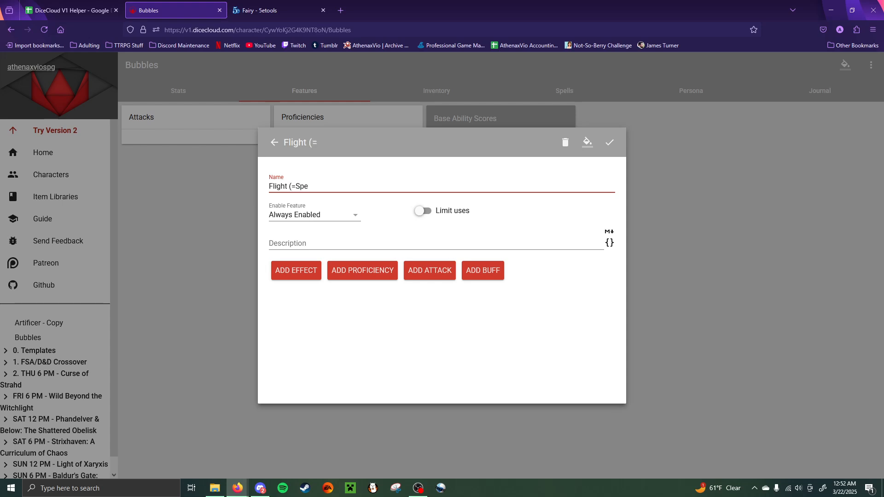
pyautogui.press('BackSpace')
pyautogui.press('BackSpace')
pyautogui.press('BackSpace')
pyautogui.press('BackSpace')
pyautogui.write('Wa')
pyautogui.press('BackSpace')
pyautogui.press('BackSpace')
pyautogui.write('Speed)')
pyautogui.write(' Walk')
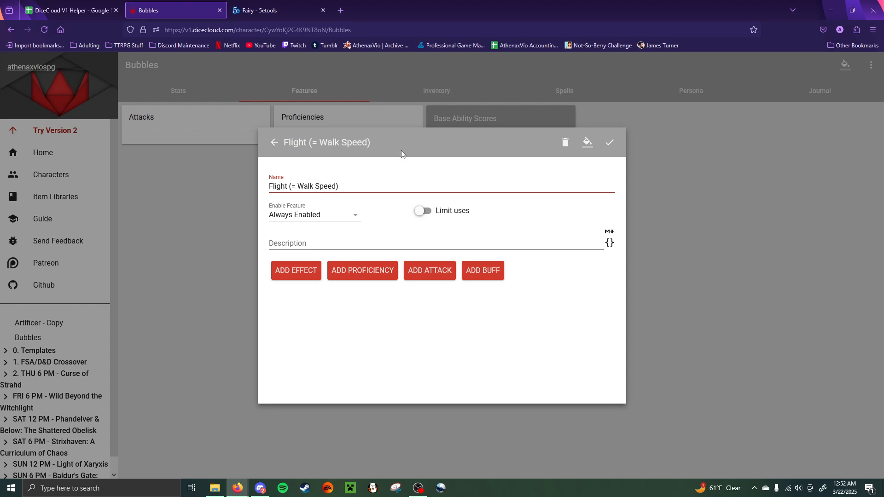
# Step: Copy the Flight trait's text from 5etools into the description of the Flight feature in DiceCloud
pyautogui.click(247, 4)
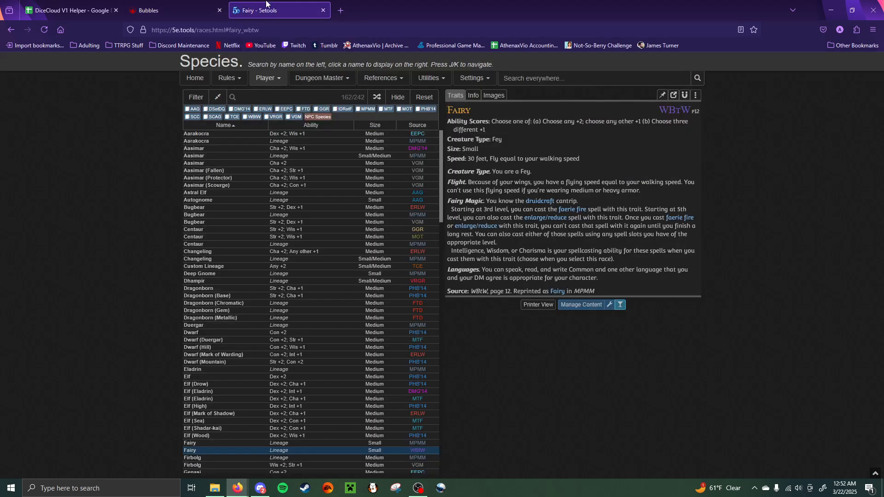
pyautogui.moveTo(645, 190); pyautogui.dragTo(469, 183)
pyautogui.hotkey('ctrl', 'c')
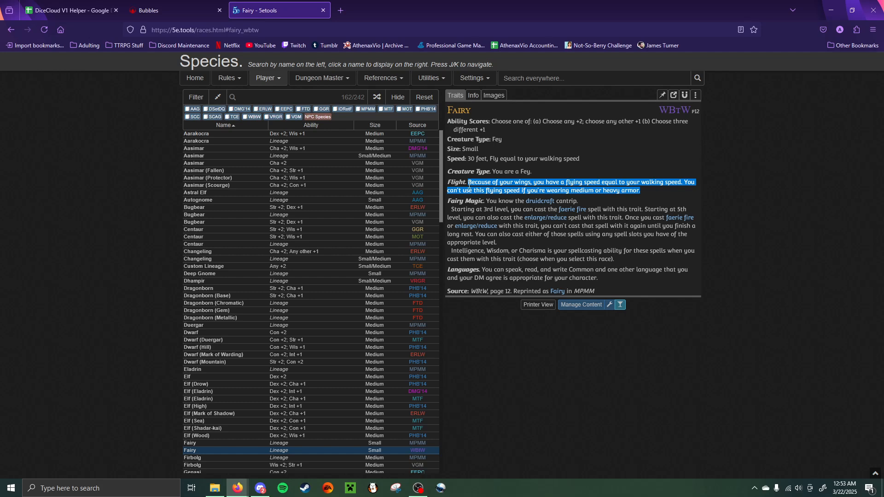
pyautogui.click(174, 10)
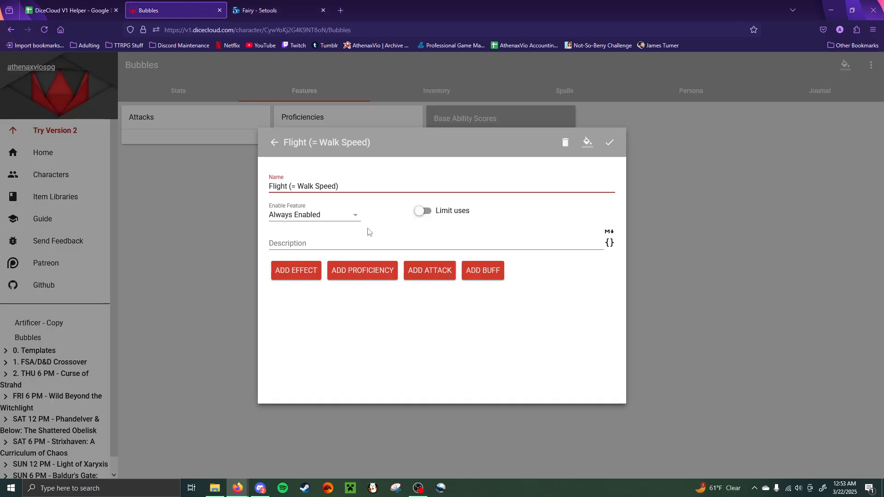
pyautogui.click(353, 239)
pyautogui.hotkey('ctrl', 'v')
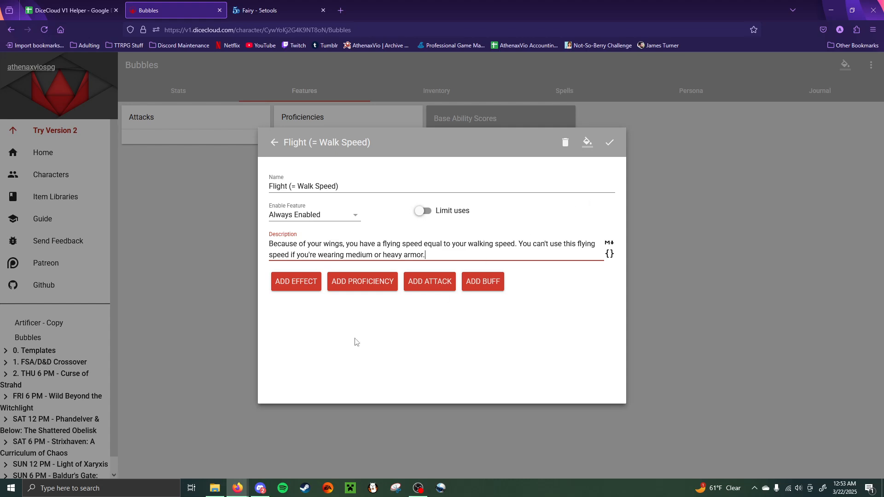
# Step: Add an effect to the Flight feature that targets the Speed stat with the Min operation
pyautogui.click(300, 291)
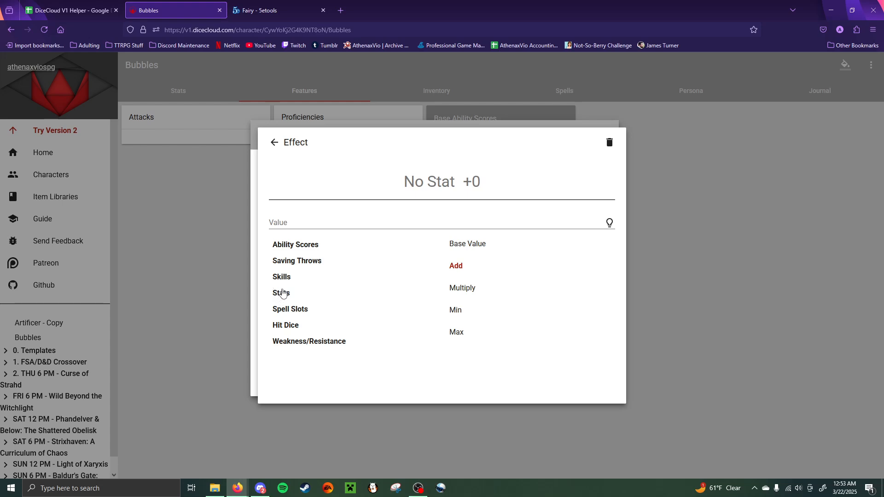
pyautogui.click(283, 293)
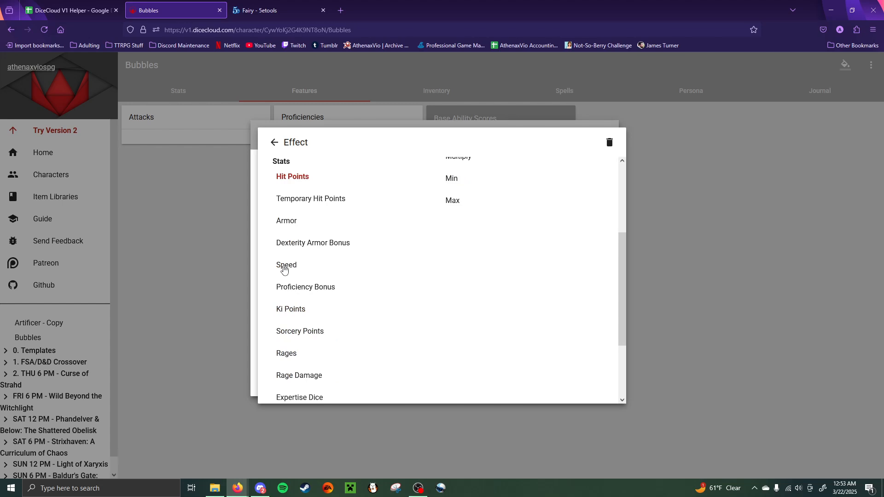
pyautogui.click(284, 269)
pyautogui.scroll(3, 537, 290)
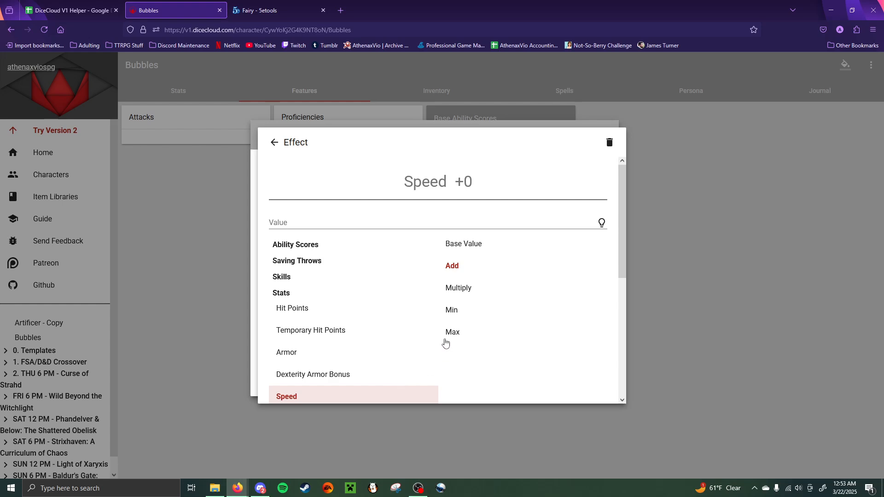
pyautogui.click(454, 311)
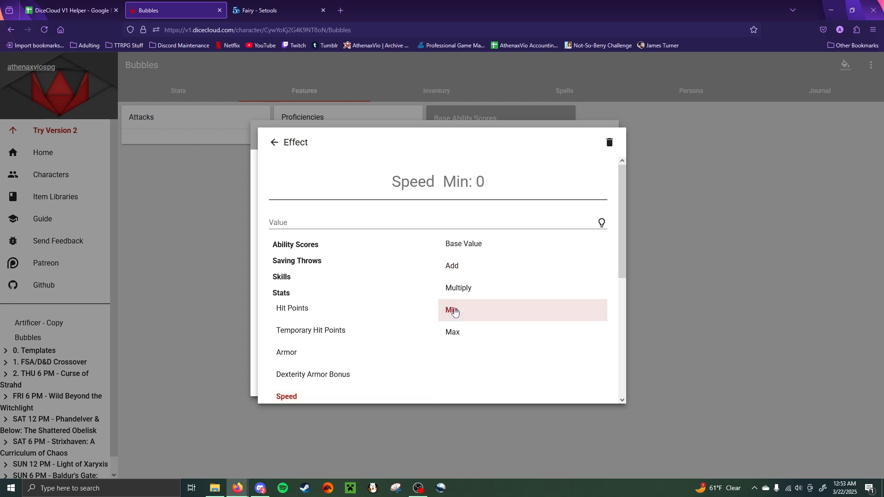
pyautogui.click(362, 222)
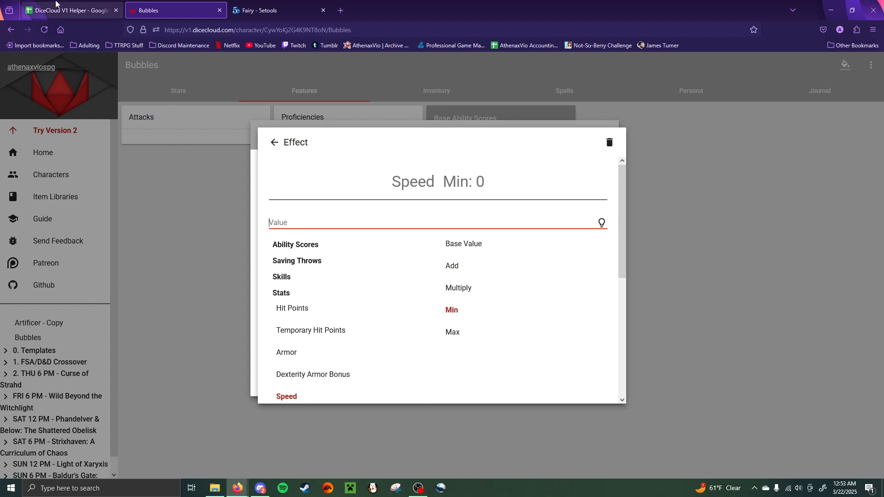
# Step: Look up the speed variable in the DiceCloud V1 Helper sheet and set the Flight effect's value to speed in DiceCloud
pyautogui.moveTo(66, 5)
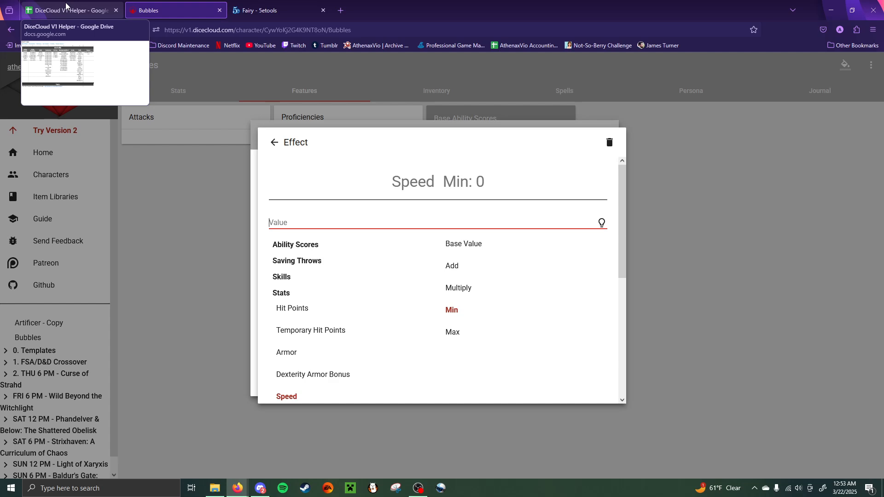
pyautogui.click(85, 1)
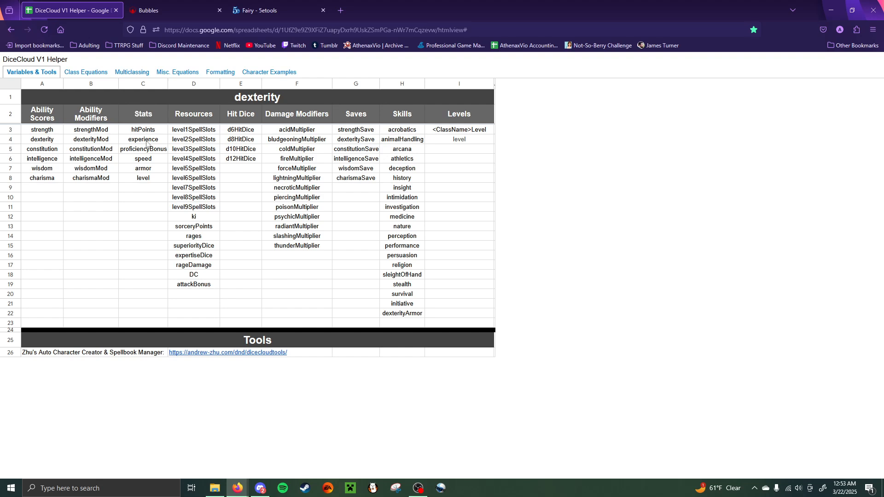
pyautogui.doubleClick(144, 160)
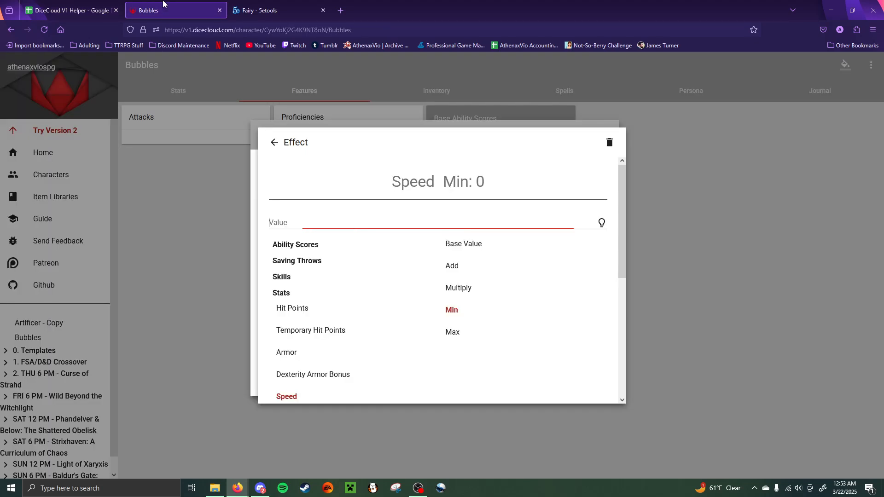
pyautogui.click(170, 10)
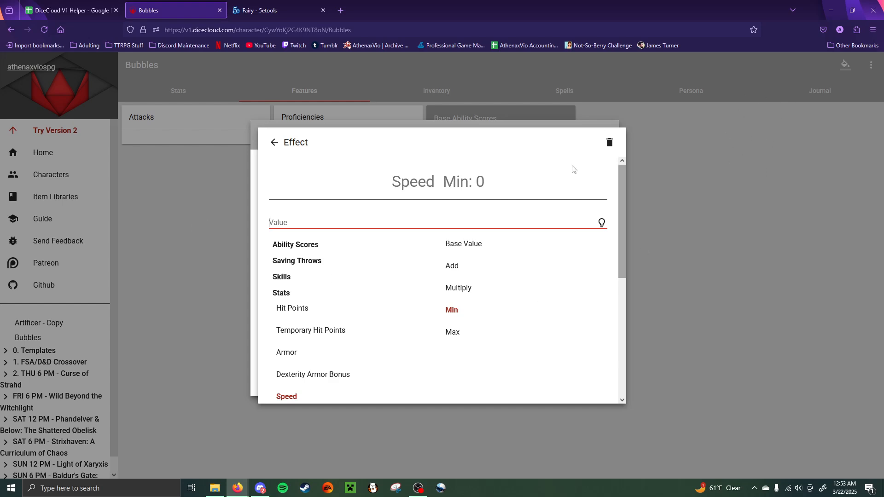
pyautogui.write('speed')
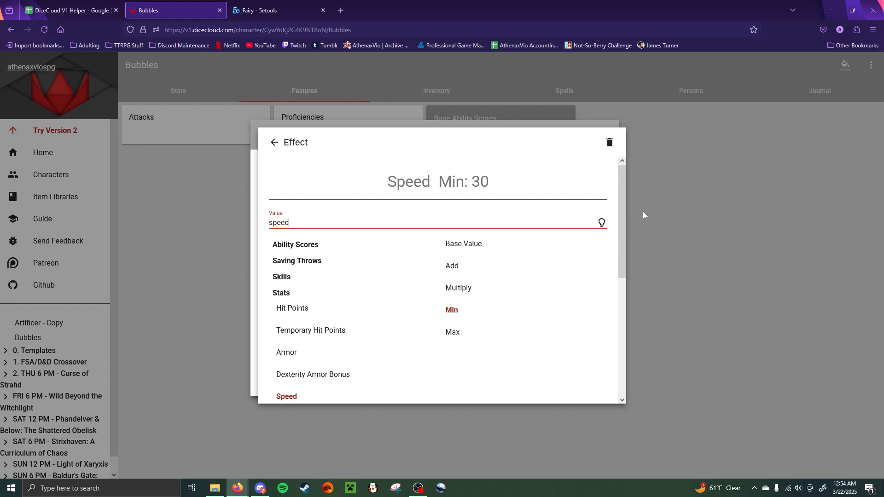
# Step: Insert a Markdown divider line of hyphens and a blank line above the Flight feature's description, and check how the feature displays
pyautogui.click(661, 218)
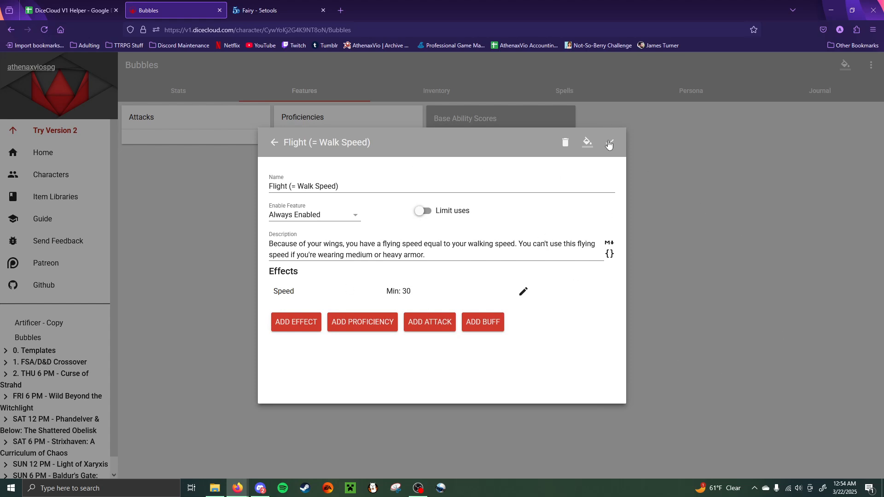
pyautogui.click(696, 295)
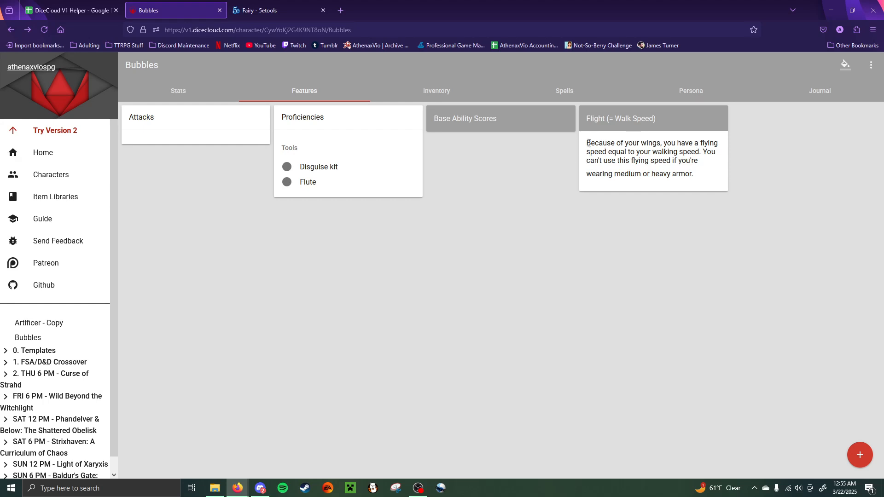
pyautogui.moveTo(585, 145); pyautogui.dragTo(702, 175)
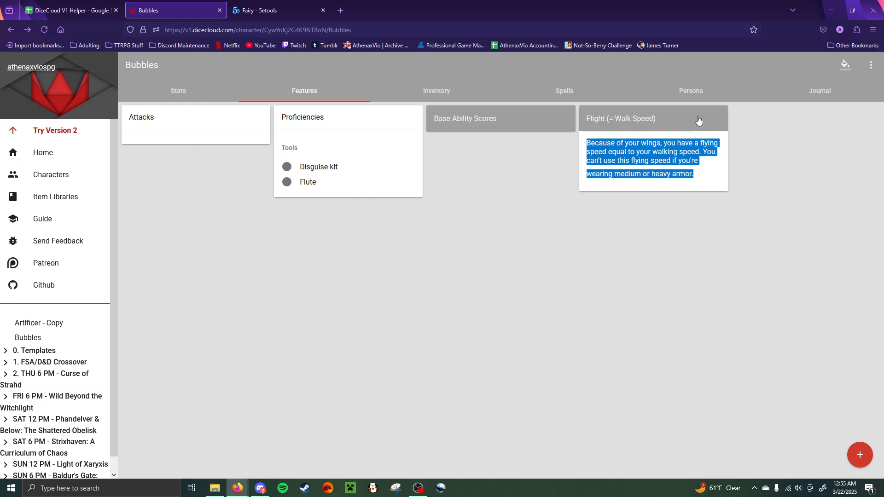
pyautogui.click(649, 118)
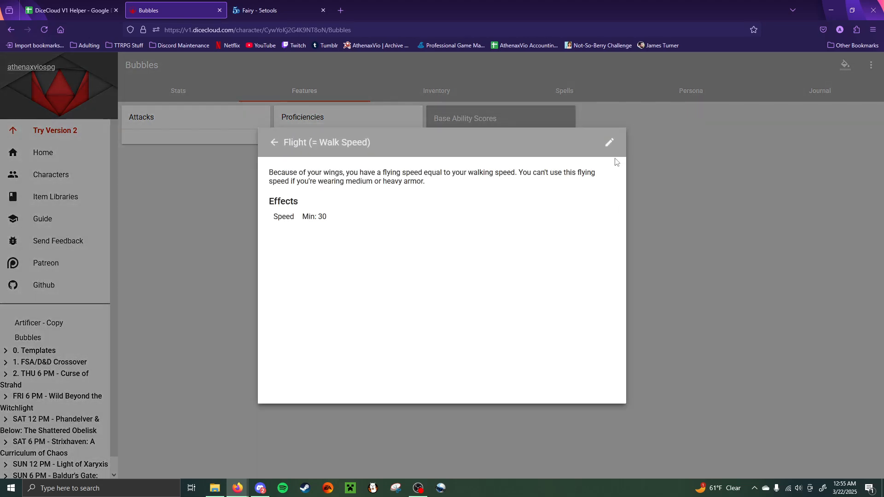
pyautogui.click(609, 142)
pyautogui.click(271, 240)
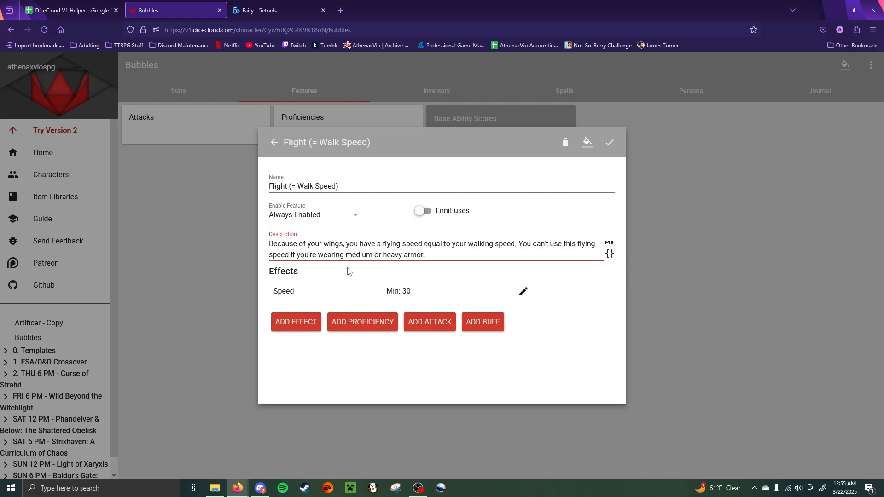
pyautogui.press('Return')
pyautogui.press('Return')
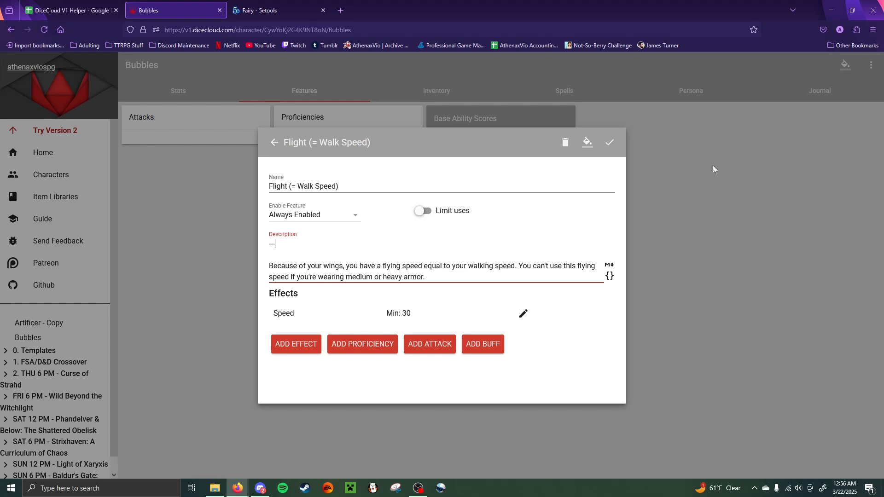
pyautogui.click(746, 215)
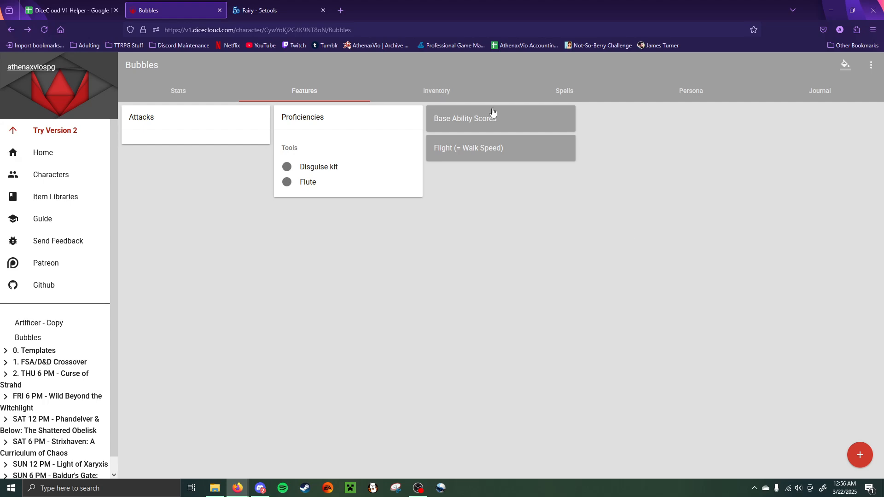
pyautogui.click(507, 153)
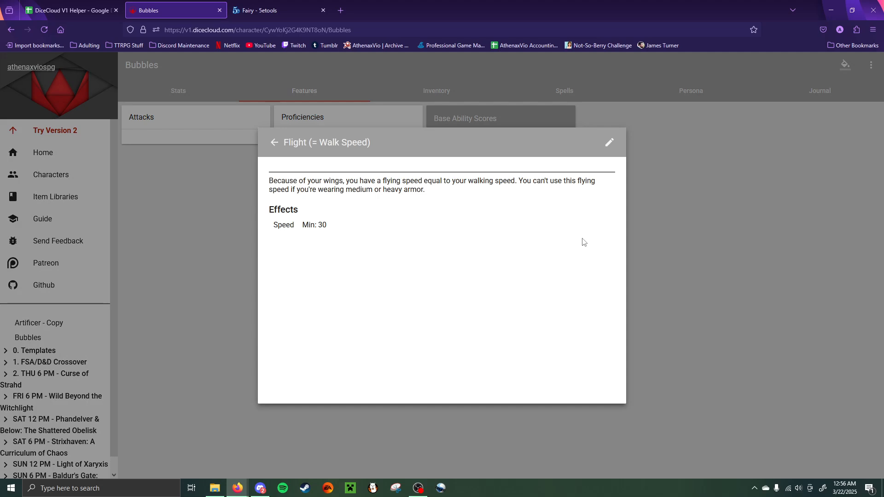
pyautogui.click(657, 212)
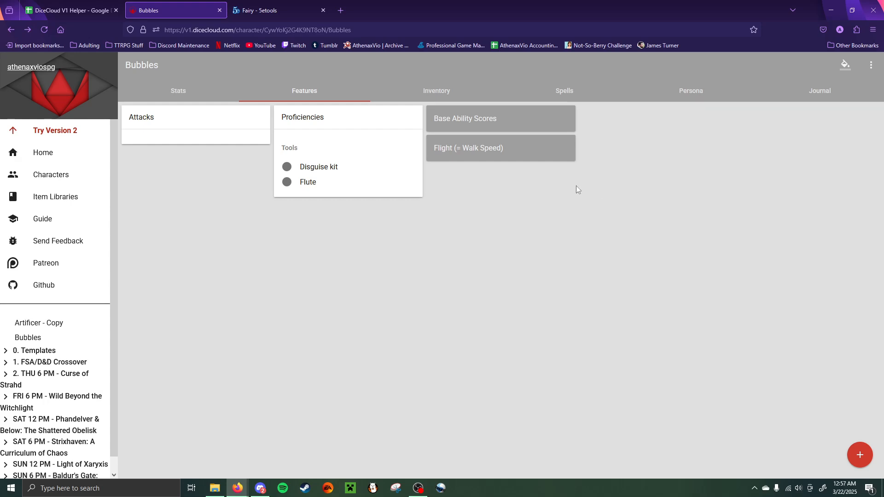
# Step: Rename the Flight feature as "Flight (= Walk Speed; No Med/Heavy Armor)"
pyautogui.click(519, 157)
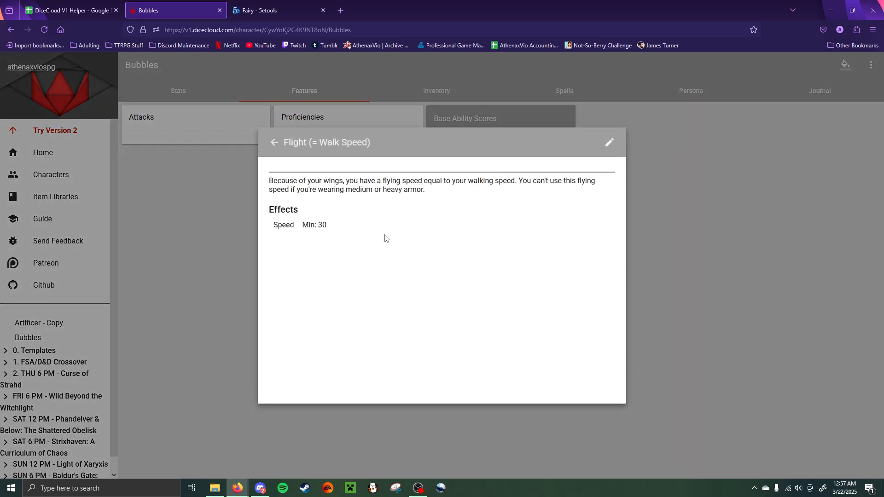
pyautogui.moveTo(435, 190); pyautogui.dragTo(265, 186)
pyautogui.click(367, 159)
pyautogui.click(608, 144)
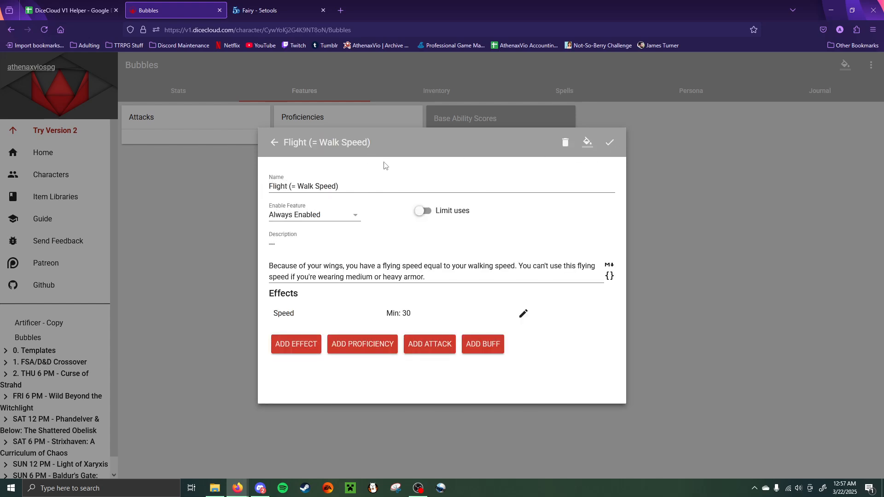
pyautogui.click(339, 186)
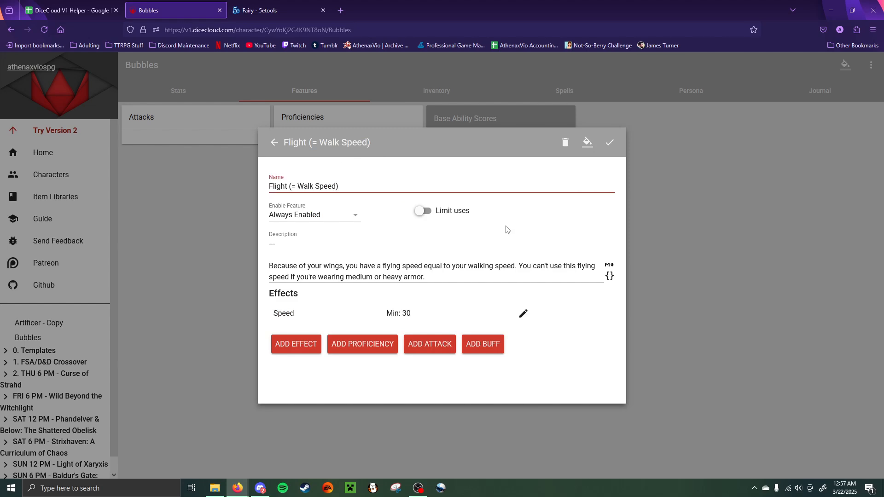
pyautogui.write('; NO')
pyautogui.press('BackSpace')
pyautogui.press('BackSpace')
pyautogui.write('o Med/')
pyautogui.write('Heavy Armo')
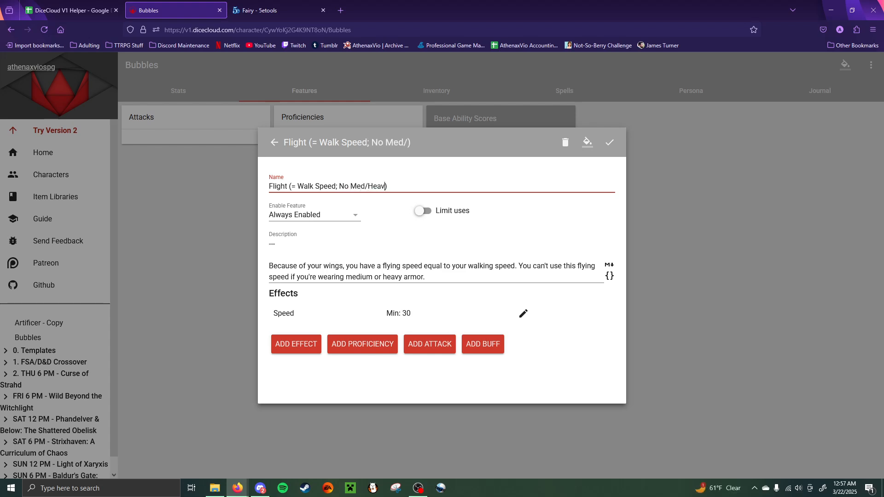
pyautogui.write('r')
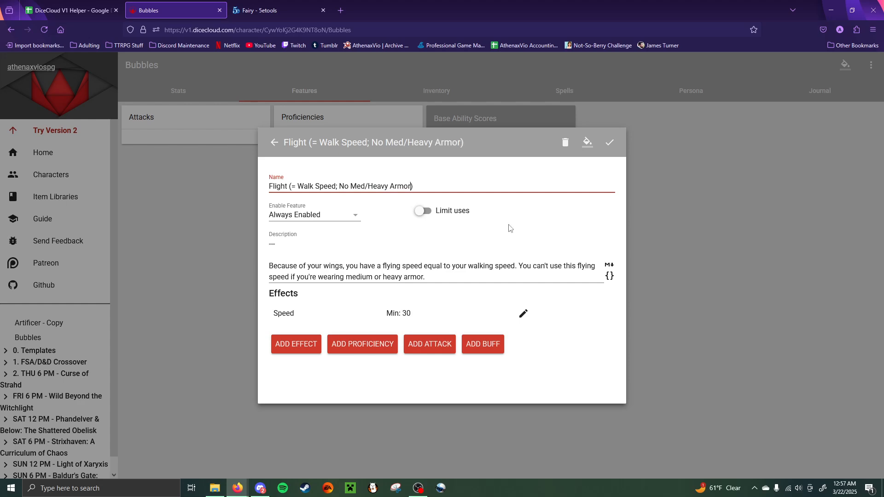
pyautogui.click(610, 142)
pyautogui.click(682, 198)
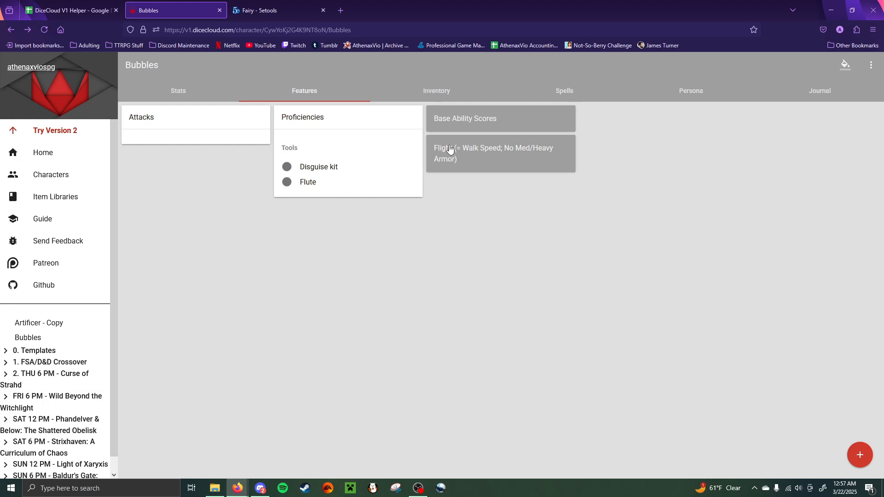
# Step: Remove the space after the equals sign so the feature is named "Flight (=Walk Speed; No Med/Heavy Armor)"
pyautogui.click(516, 167)
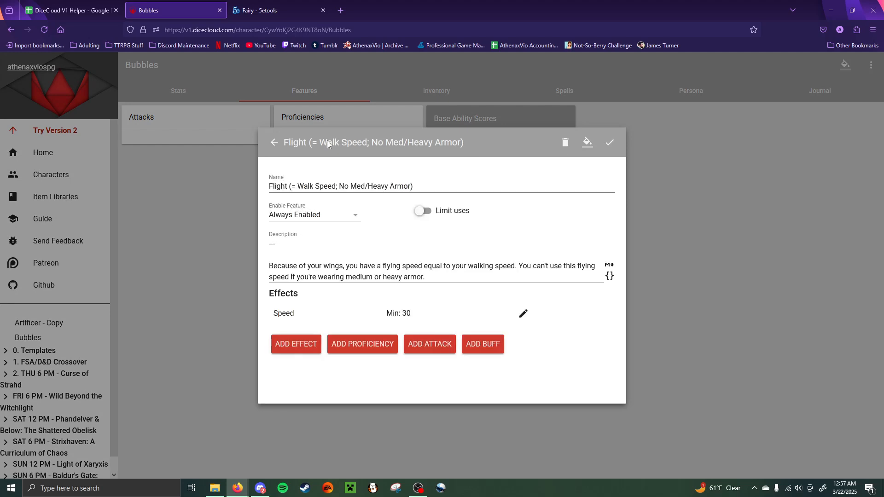
pyautogui.click(298, 186)
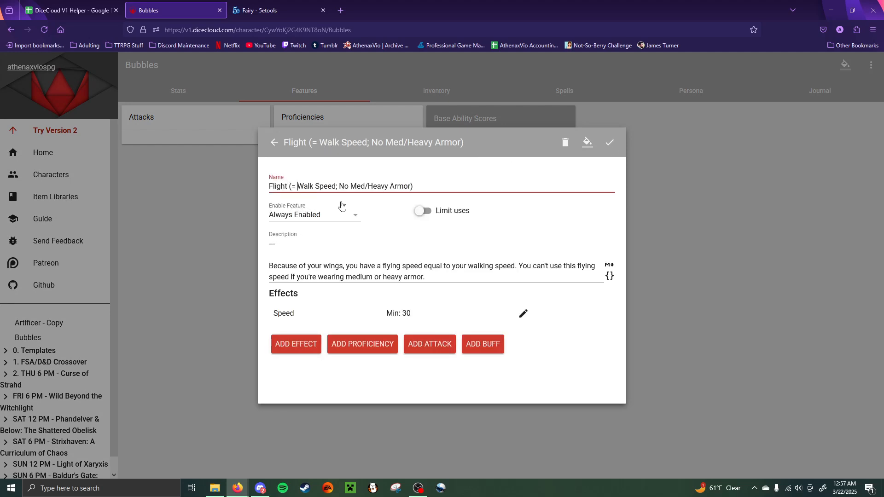
pyautogui.press('BackSpace')
pyautogui.click(609, 143)
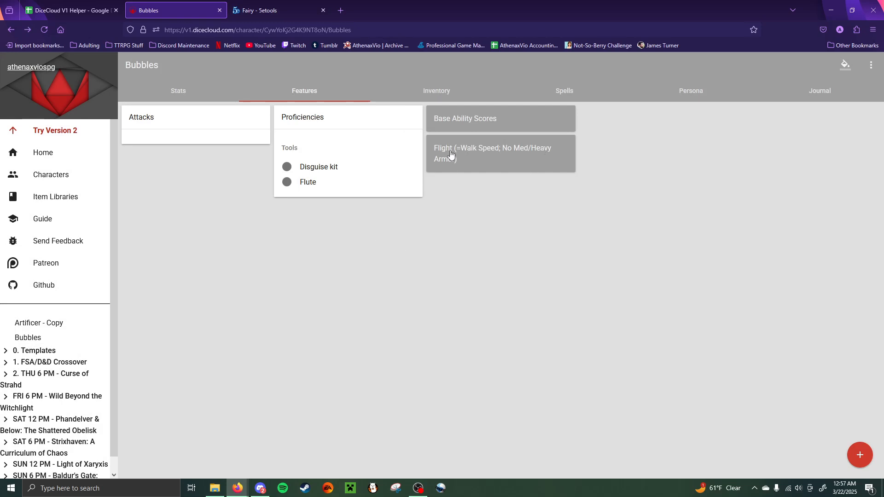
# Step: Copy the full text of the Fairy Magic trait from the Fairy page in 5etools
pyautogui.click(304, 4)
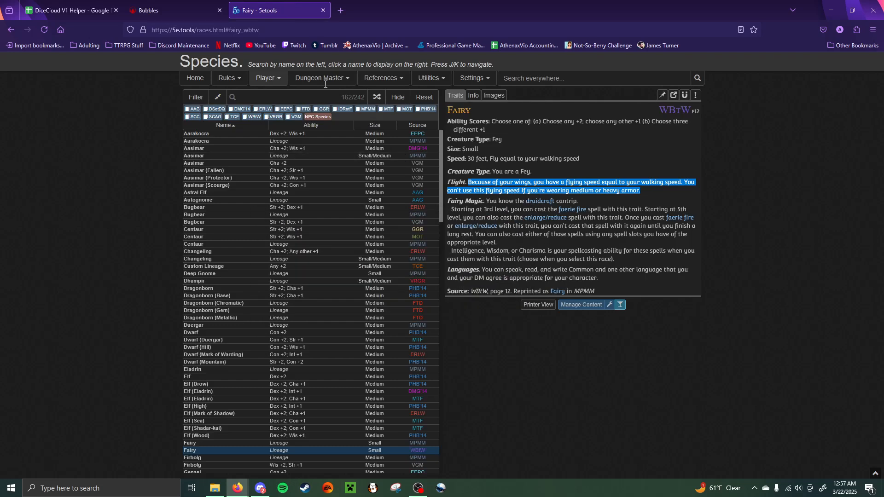
pyautogui.moveTo(633, 259); pyautogui.dragTo(477, 210)
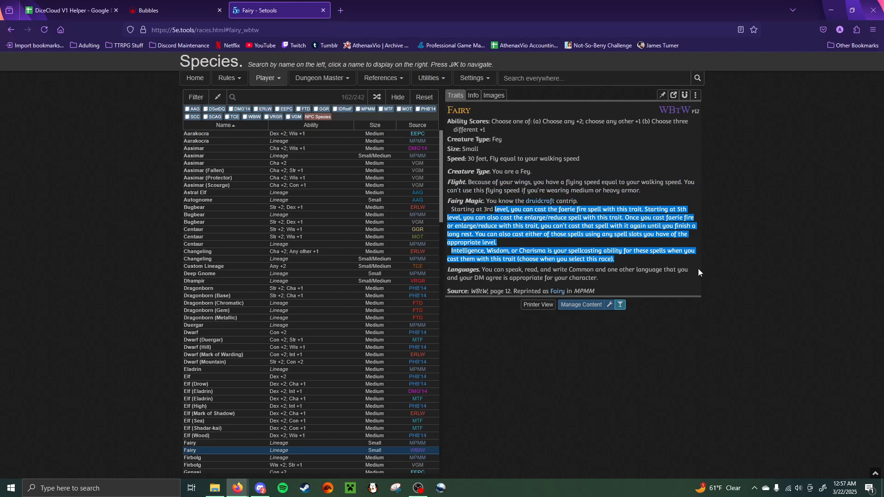
pyautogui.click(625, 254)
pyautogui.moveTo(619, 261); pyautogui.dragTo(487, 203)
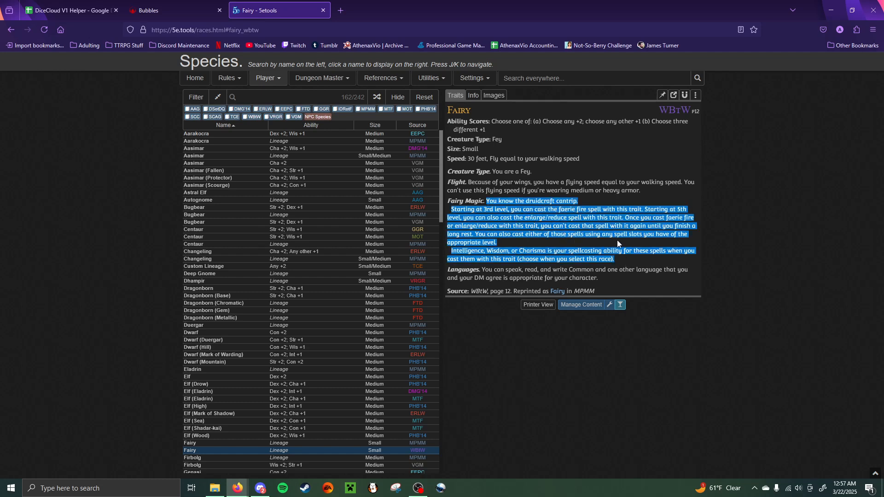
pyautogui.click(619, 263)
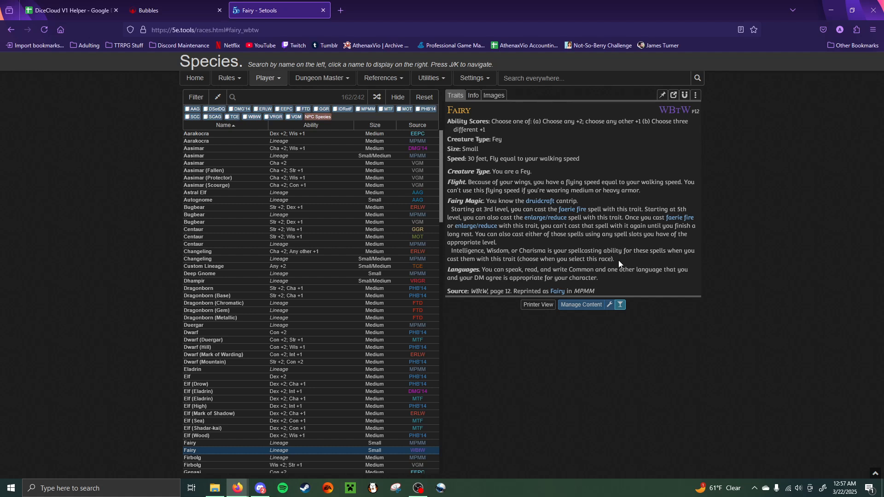
pyautogui.moveTo(618, 261); pyautogui.dragTo(487, 203)
pyautogui.hotkey('ctrl', 'c')
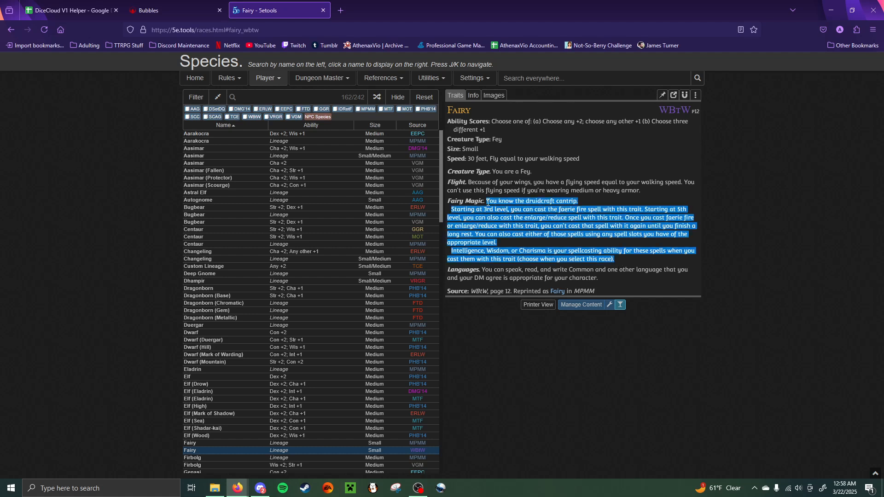
# Step: Create a new feature named "Fairy Magic" in DiceCloud and paste the copied trait text into its description
pyautogui.click(166, 3)
pyautogui.click(249, 6)
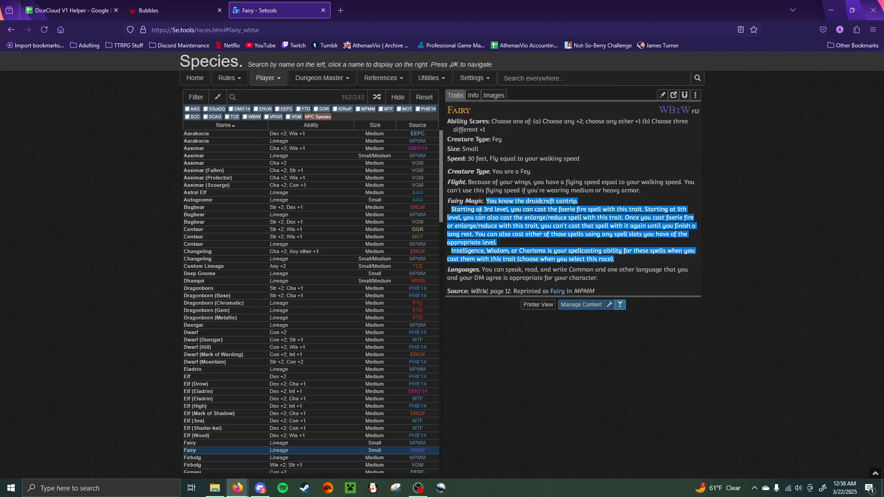
pyautogui.click(184, 3)
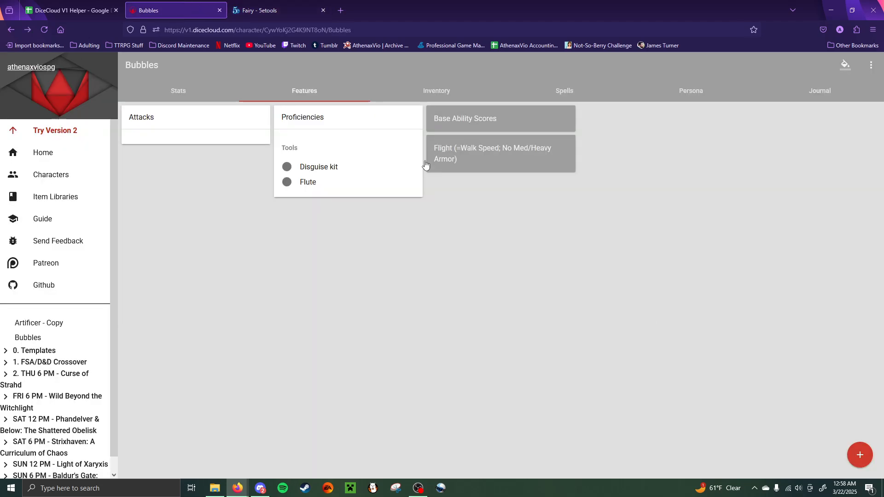
pyautogui.click(860, 456)
pyautogui.click(260, 6)
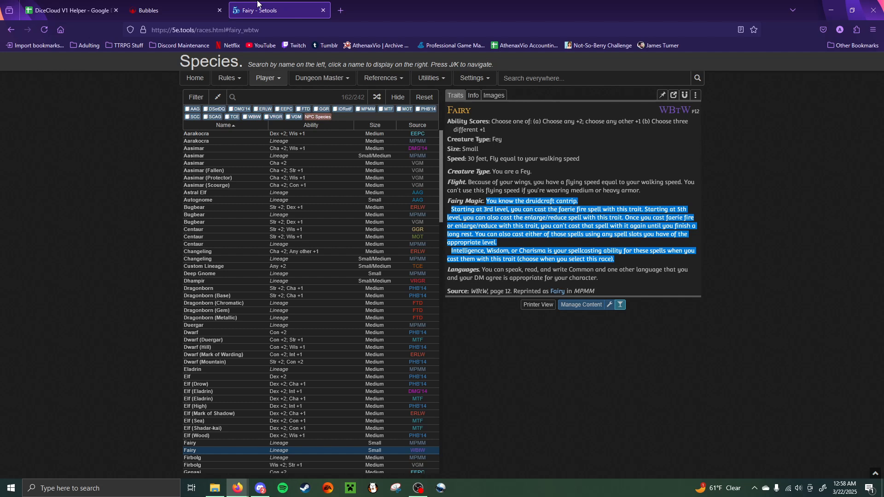
pyautogui.click(181, 6)
pyautogui.click(338, 190)
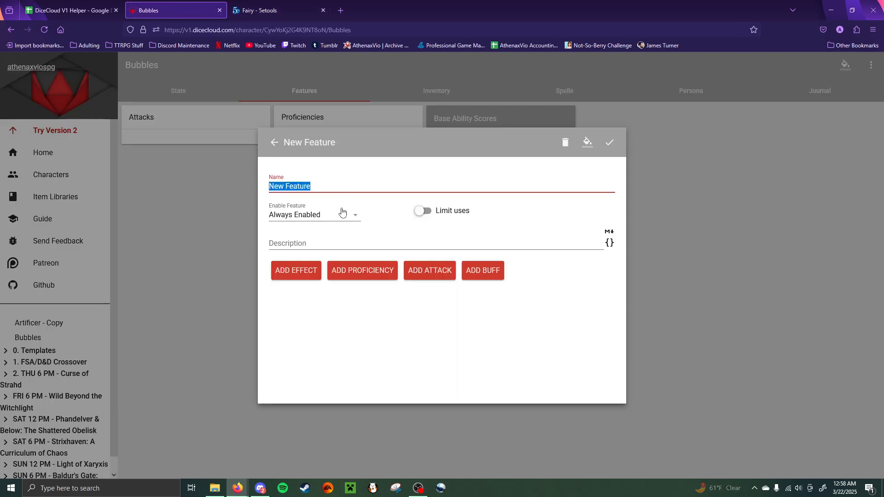
pyautogui.write('Fairy Magic')
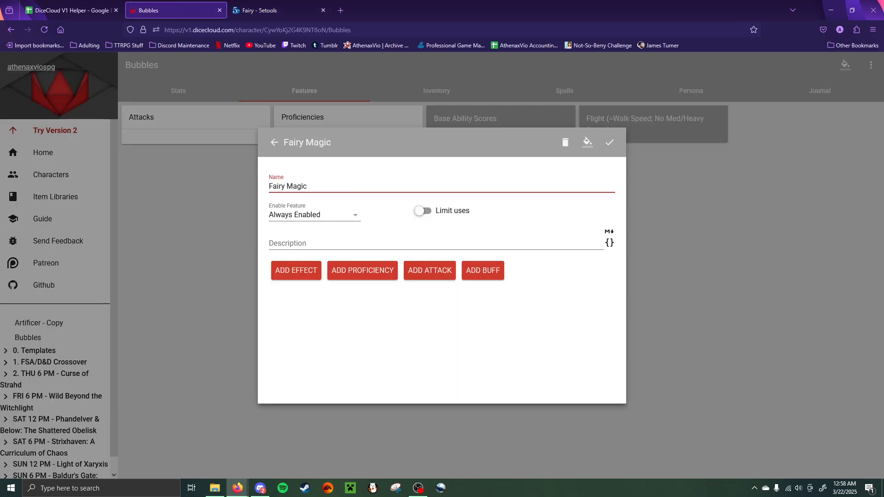
pyautogui.click(324, 246)
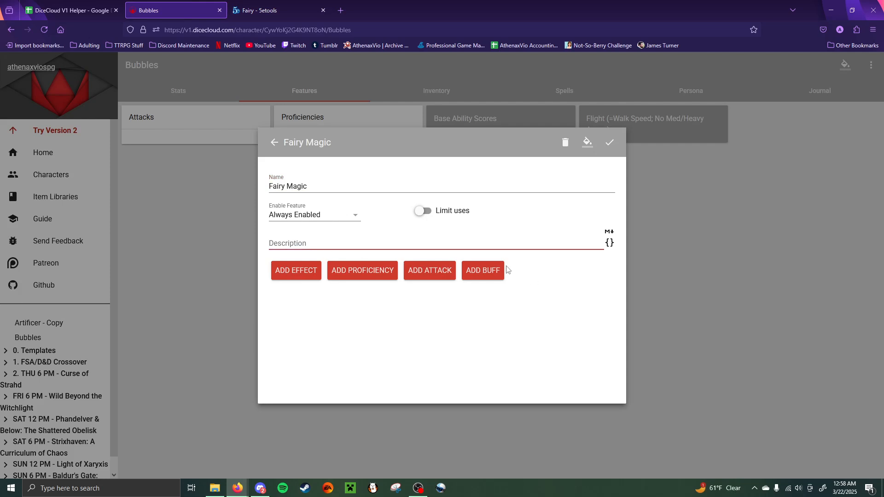
pyautogui.hotkey('ctrl', 'v')
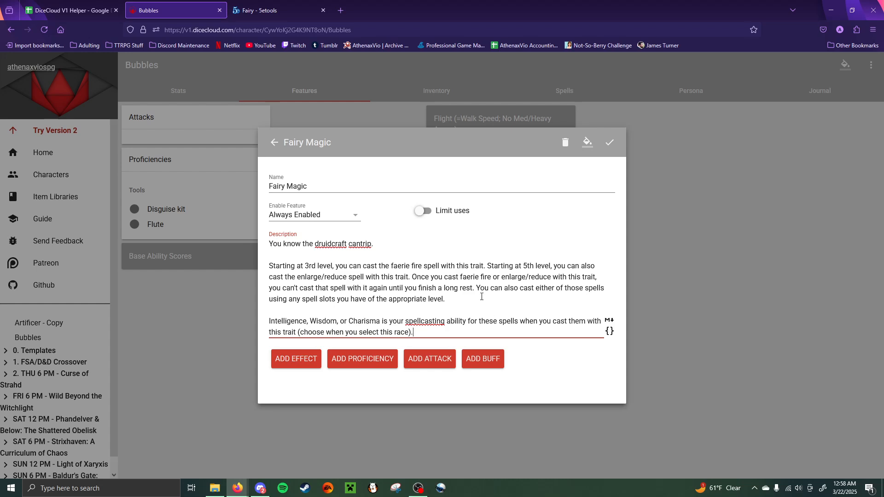
# Step: Italicize "druidcraft" in the Fairy Magic description by enclosing it in single asterisks
pyautogui.click(316, 246)
pyautogui.write('*')
pyautogui.write('*')
# Step: Add the bullet "- **3rd LVL:** *faerie fire* 1/LR w/o Spell Slot" below the cantrip line of the Fairy Magic description
pyautogui.press('Return')
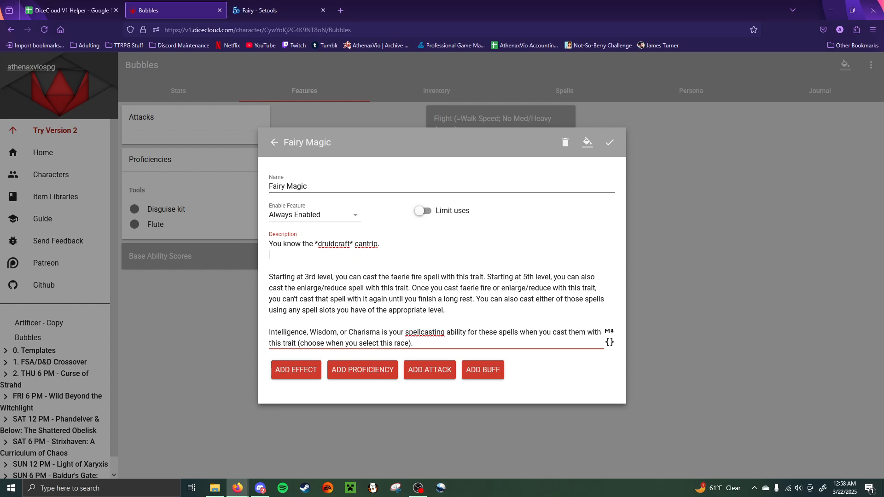
pyautogui.write('- **')
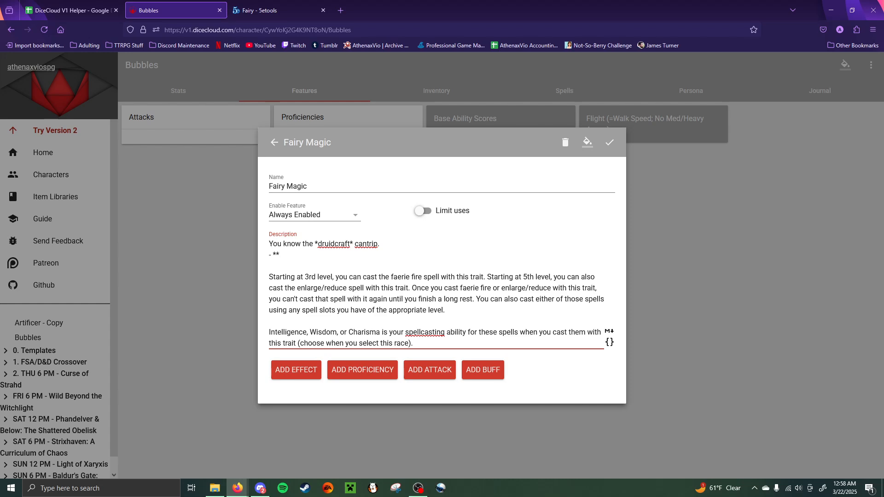
pyautogui.write('3')
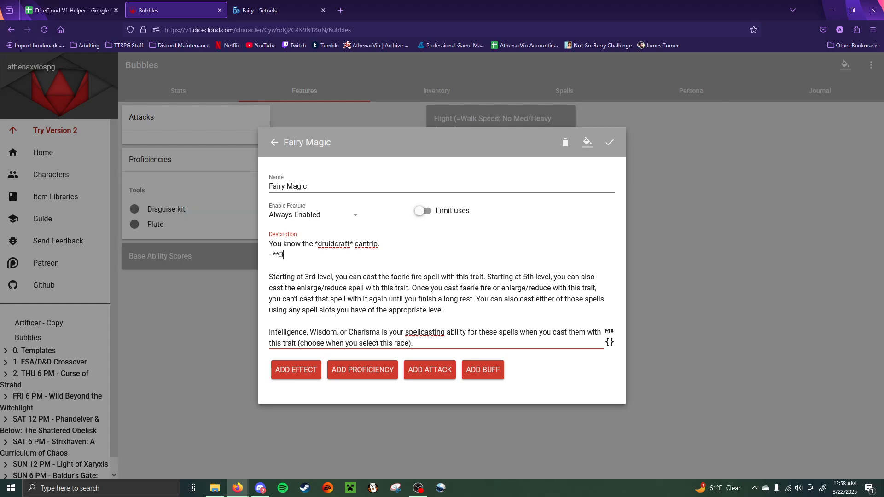
pyautogui.write('rd LVL:** *')
pyautogui.write('faerie fire* 1/LR')
pyautogui.write('w')
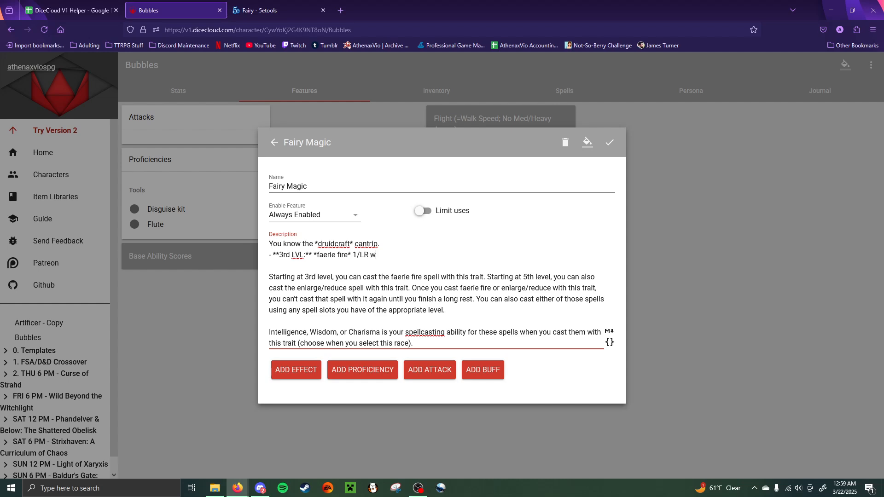
pyautogui.write('/o Spell Slot')
# Step: Replace "1/LR" in the faerie fire bullet with "once per long rest"
pyautogui.click(369, 258)
pyautogui.moveTo(369, 257); pyautogui.dragTo(353, 260)
pyautogui.write('once per long rest')
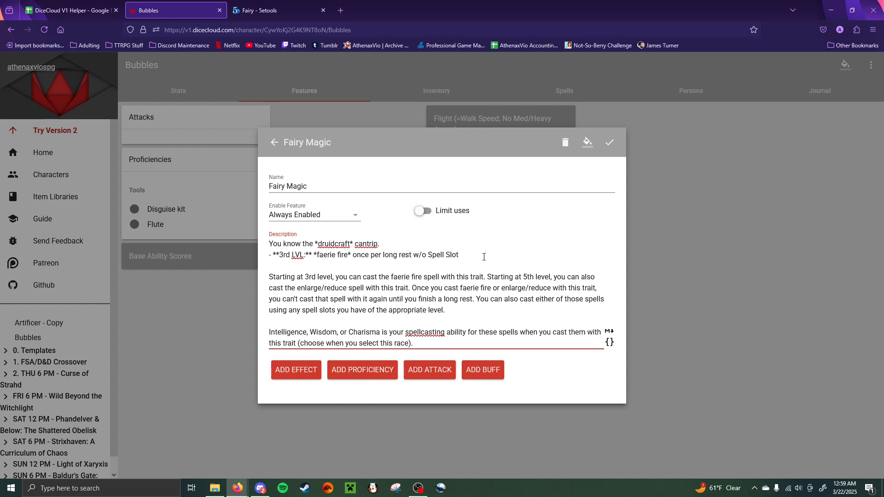
# Step: End the faerie fire bullet with "w/o Spell Slot" and add "- **5th LVL:** *enlarge/reduce* once per long rest w/o Spell Slot" below it
pyautogui.write(' w/o Spell Slot')
pyautogui.press('Return')
pyautogui.write('- **5th L')
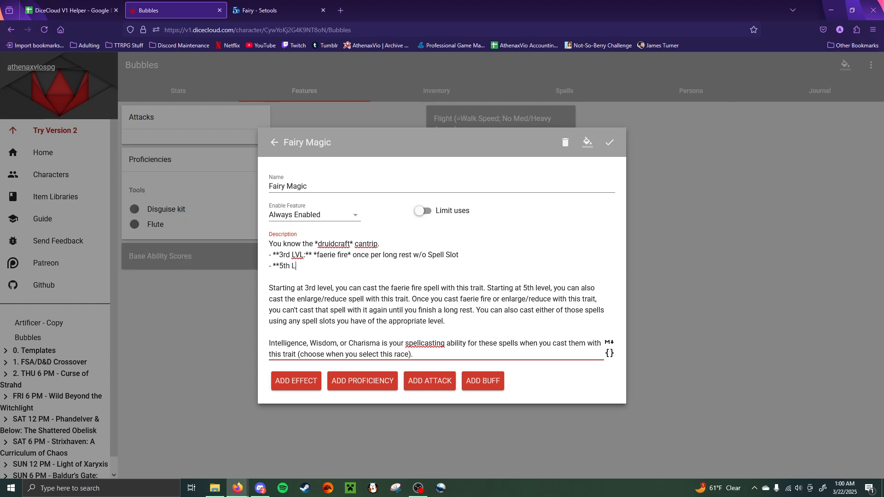
pyautogui.write('VL:** *enlarge/reduce')
pyautogui.write('* once per l')
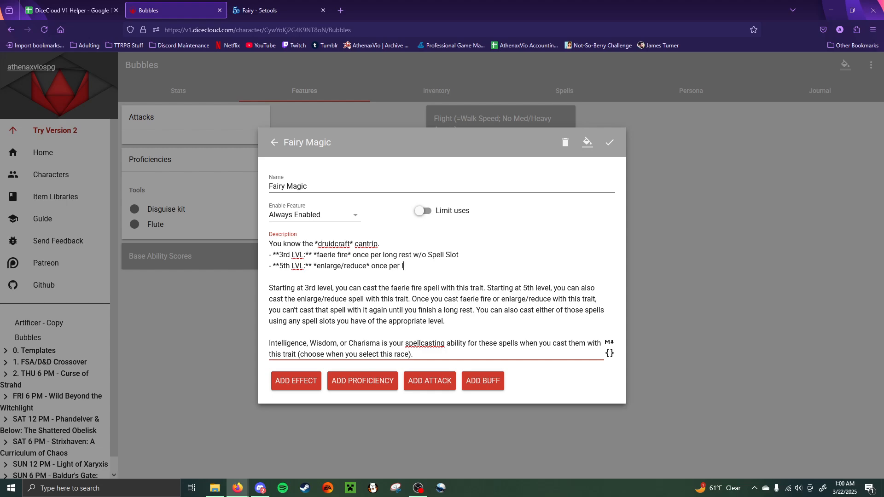
pyautogui.write('ong rest w/o Spe')
pyautogui.press('BackSpace')
pyautogui.press('BackSpace')
pyautogui.press('BackSpace')
pyautogui.click(458, 262)
pyautogui.write('Spell Slot')
# Step: Remove "Intelligence, Wisdom, or" and "(choose when you select this race)" from the spellcasting ability sentence, leaving only Charisma
pyautogui.moveTo(348, 341); pyautogui.dragTo(244, 347)
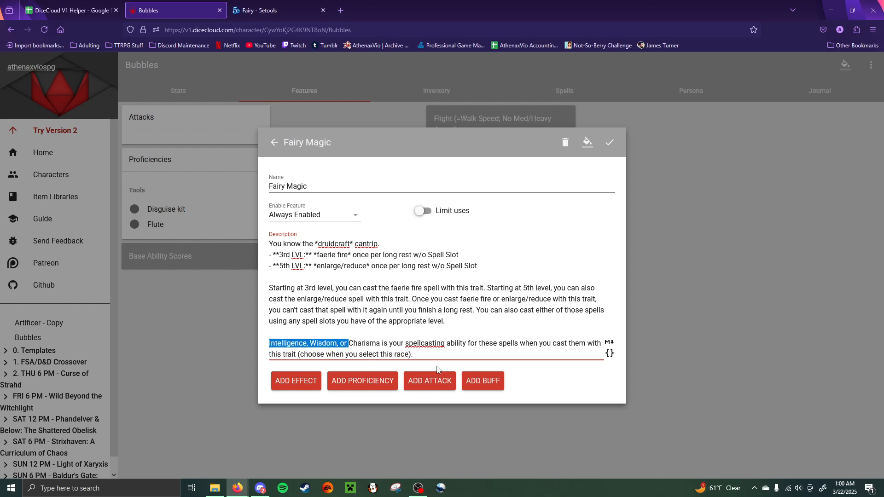
pyautogui.click(424, 355)
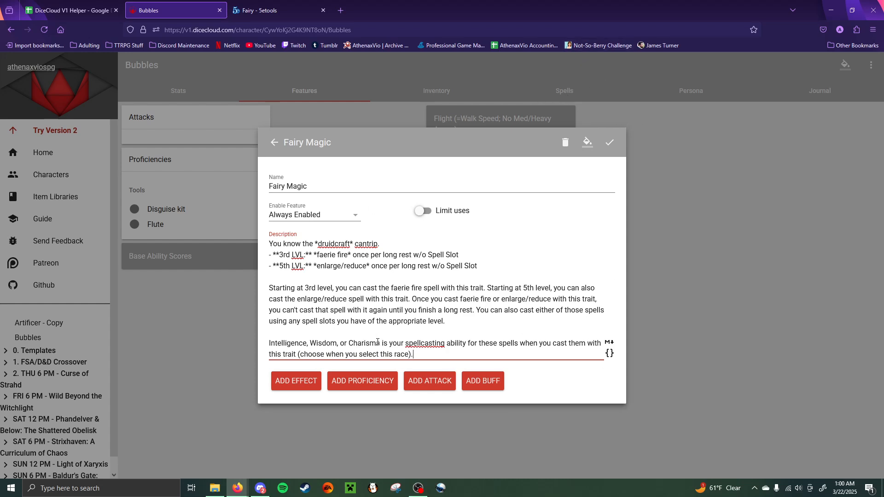
pyautogui.moveTo(350, 340); pyautogui.dragTo(250, 344)
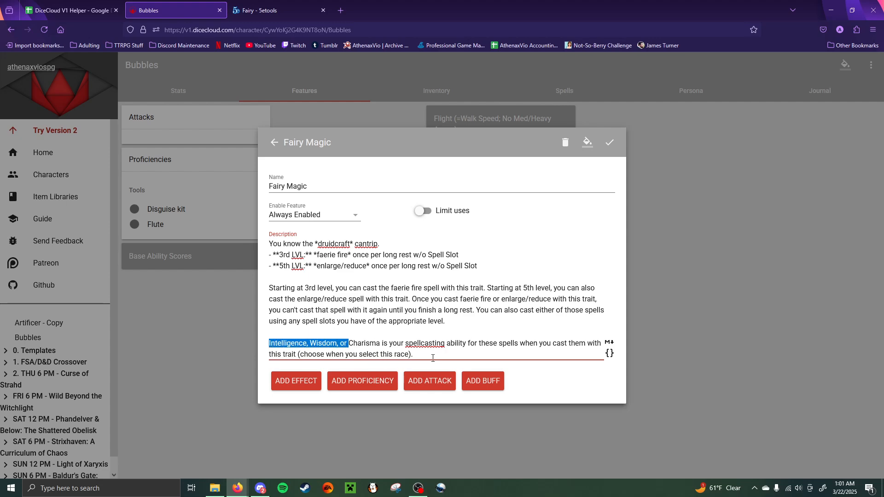
pyautogui.press('BackSpace')
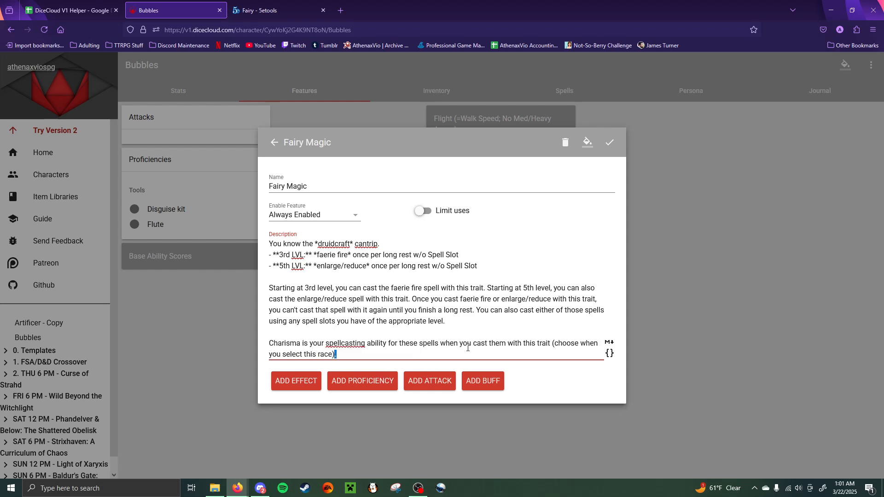
pyautogui.moveTo(334, 354); pyautogui.dragTo(551, 349)
pyautogui.press('BackSpace')
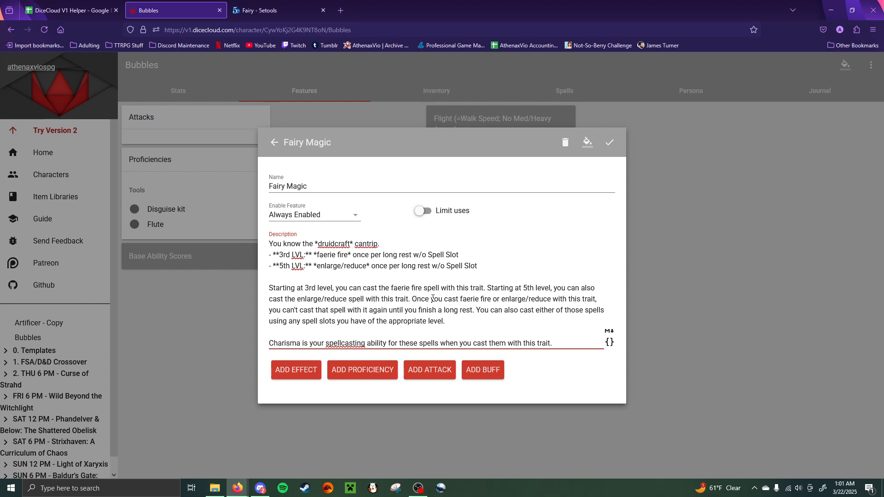
# Step: Split the "Once you cast" text into its own paragraph and delete the two "Starting at" sentences before it
pyautogui.moveTo(412, 299); pyautogui.dragTo(475, 311)
pyautogui.click(461, 298)
pyautogui.moveTo(414, 300)
pyautogui.mouseDown()
pyautogui.moveTo(446, 321)
pyautogui.moveTo(415, 301)
pyautogui.mouseUp()
pyautogui.press('Return')
pyautogui.press('Return')
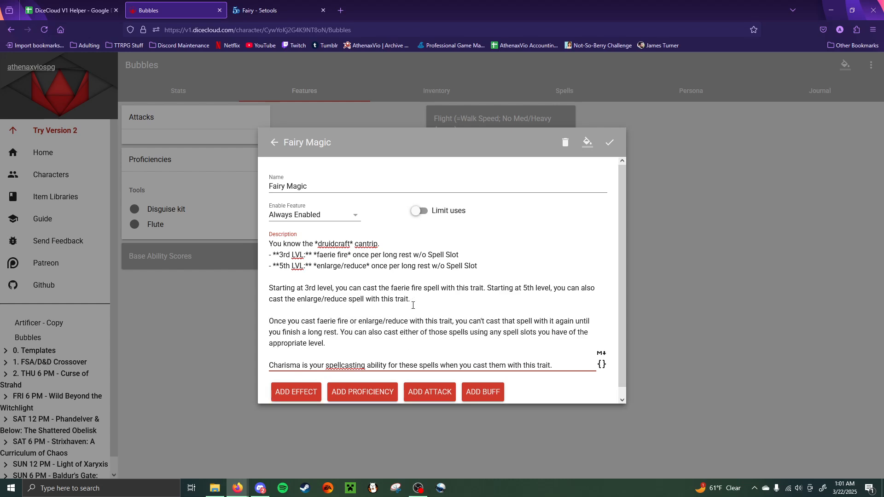
pyautogui.moveTo(440, 303); pyautogui.dragTo(222, 293)
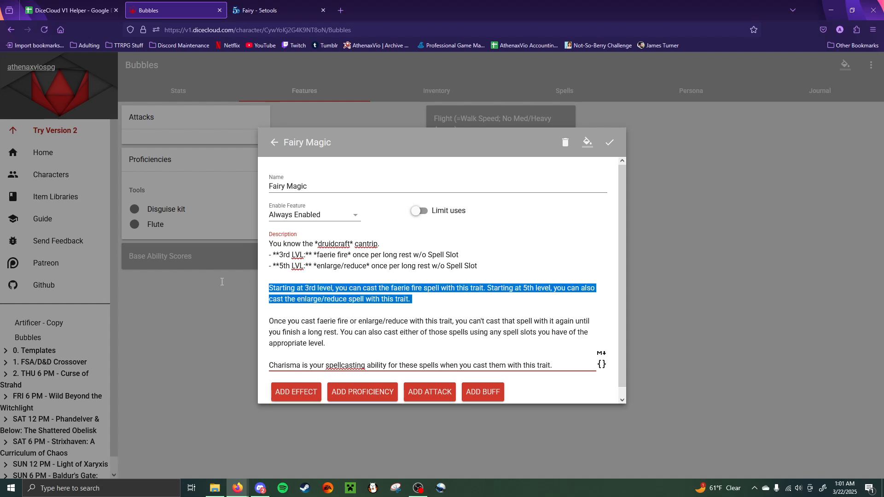
pyautogui.press('BackSpace')
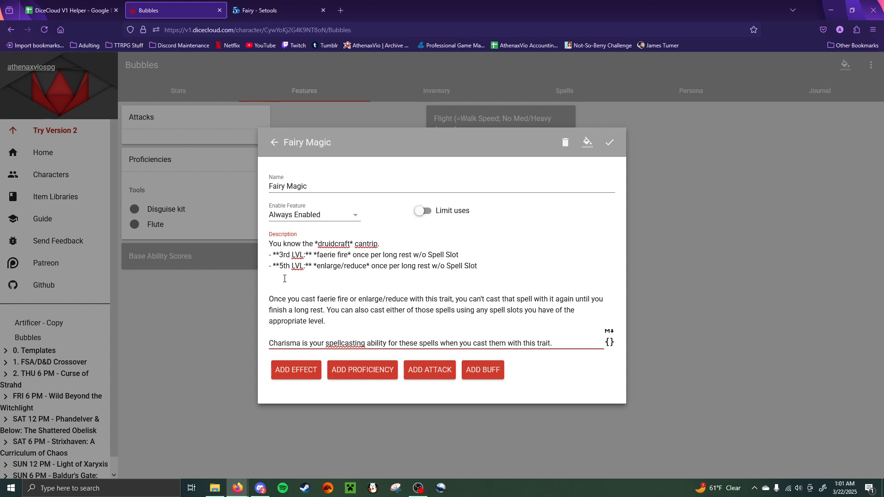
# Step: Insert a "---" divider above the "Once you cast" paragraph, finish editing Fairy Magic and close it
pyautogui.press('Return')
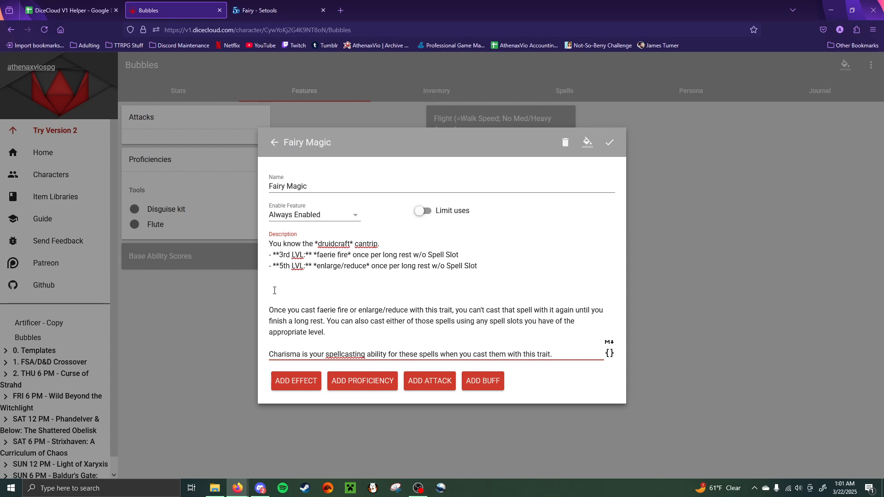
pyautogui.write('---')
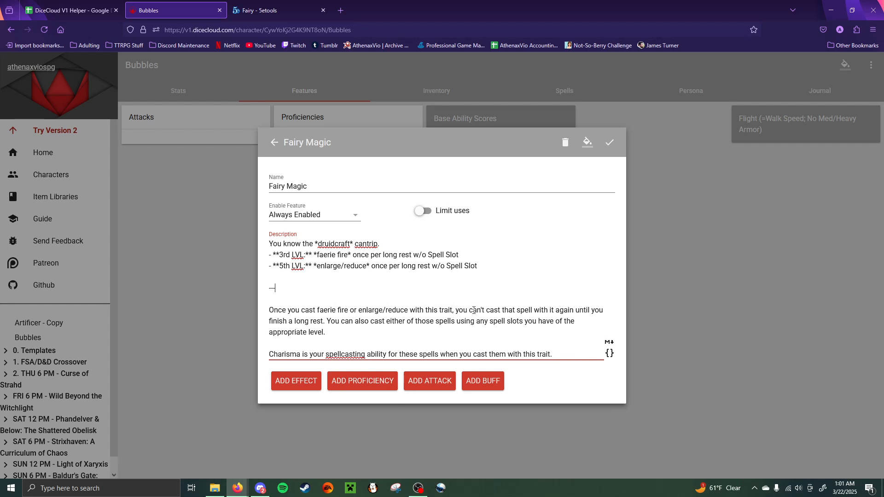
pyautogui.click(609, 143)
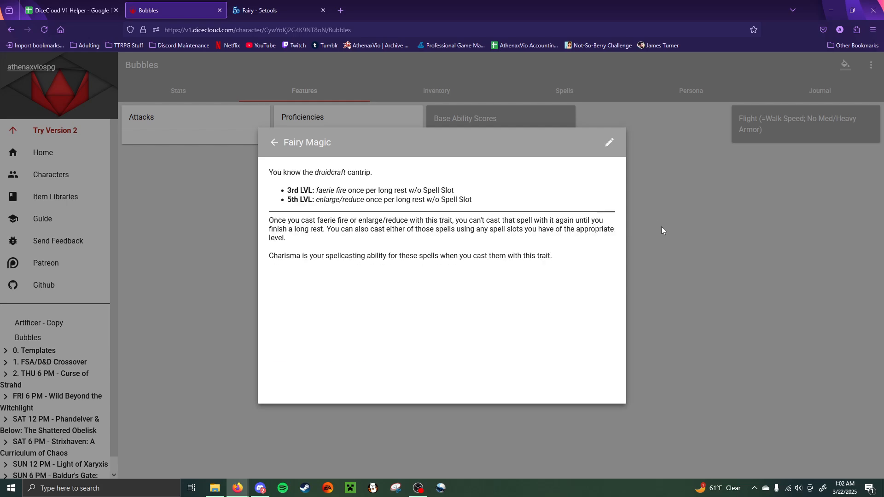
pyautogui.click(672, 215)
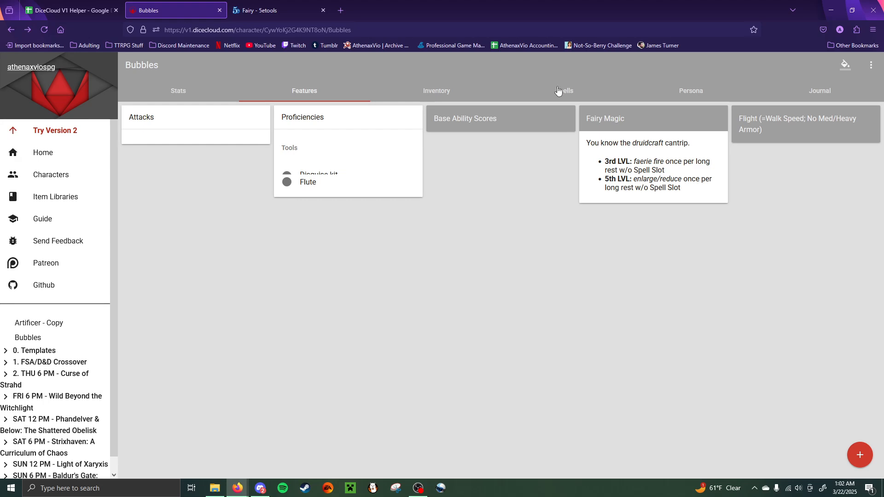
# Step: Create a new spell list for Bubbles named "Warlock Spells", keeping its default formulas
pyautogui.click(569, 94)
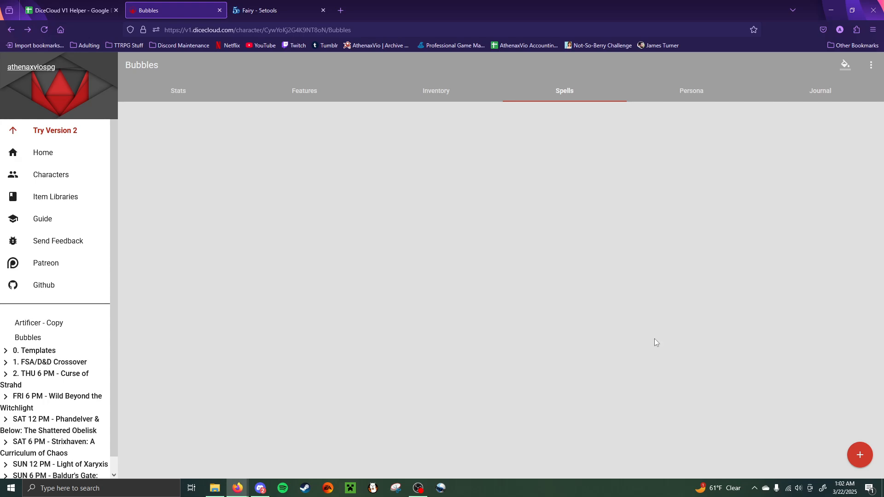
pyautogui.click(861, 456)
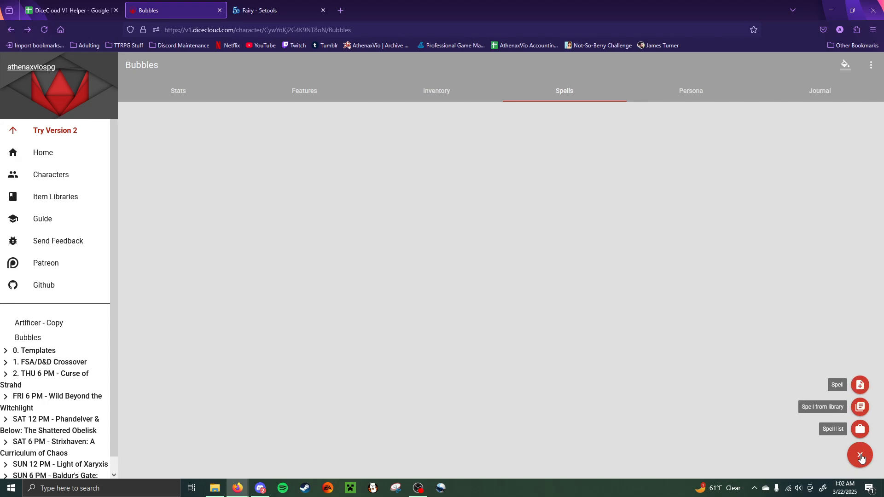
pyautogui.click(859, 430)
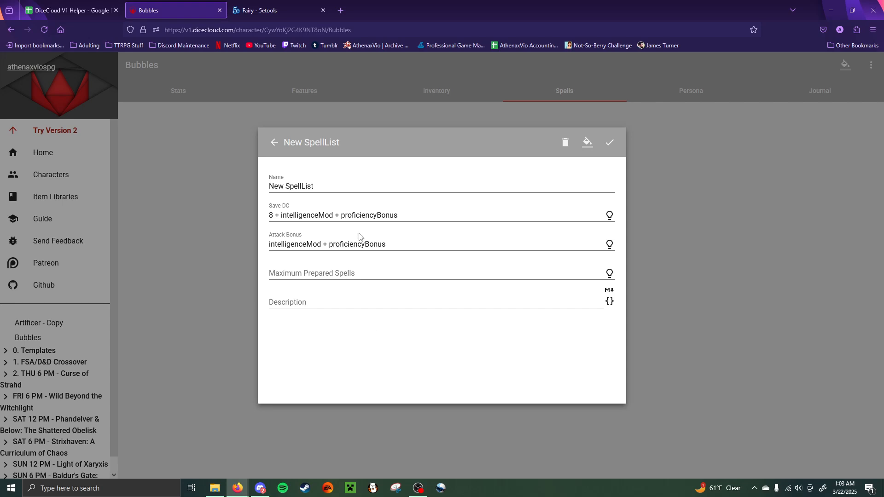
pyautogui.moveTo(329, 184); pyautogui.dragTo(174, 198)
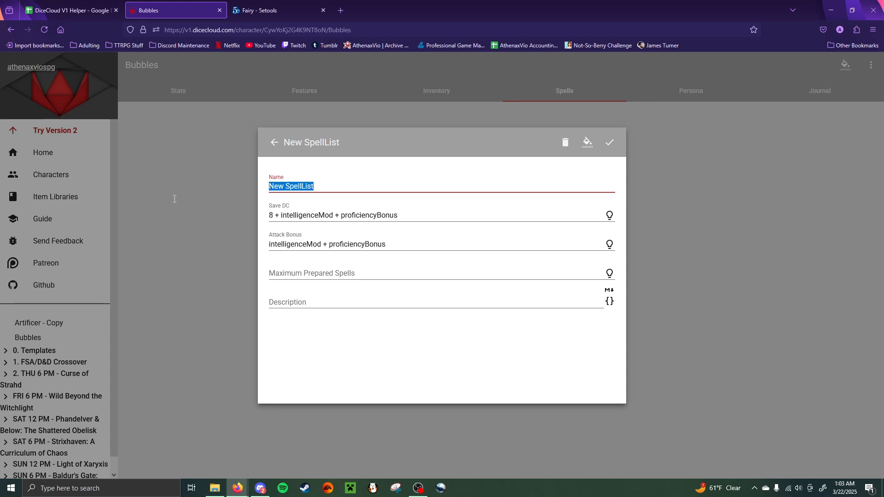
pyautogui.write('Warl')
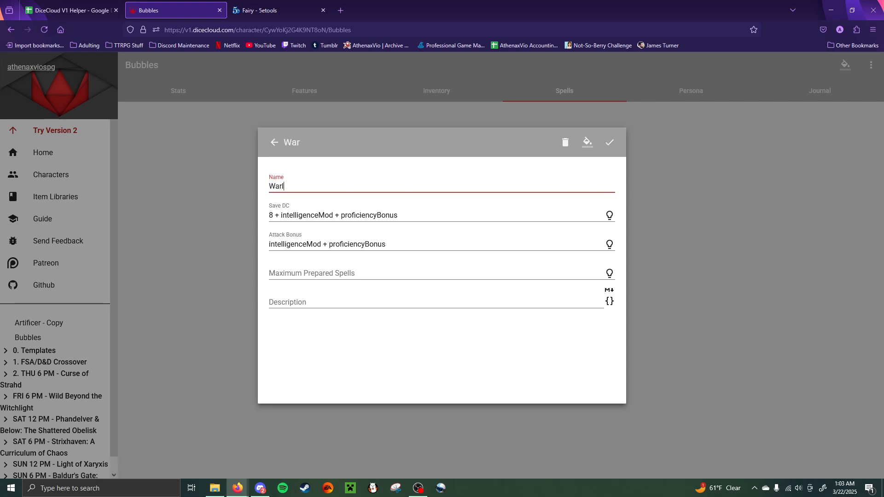
pyautogui.write('ock Spells')
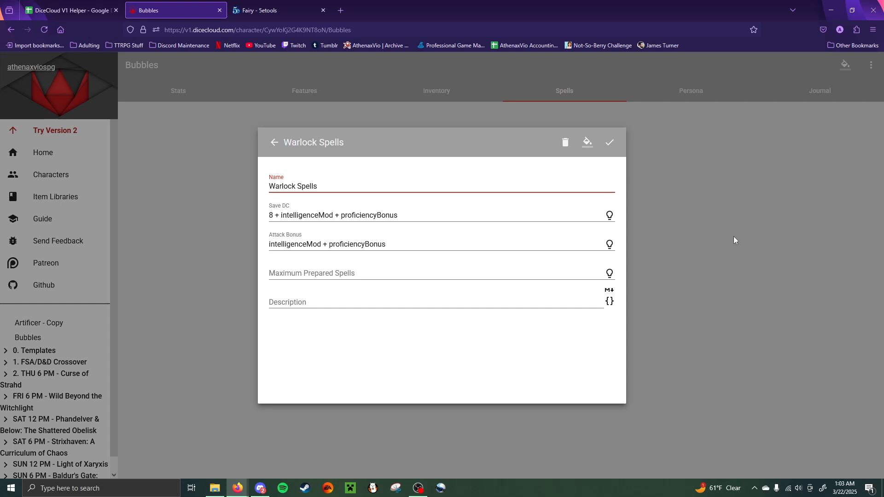
pyautogui.click(727, 185)
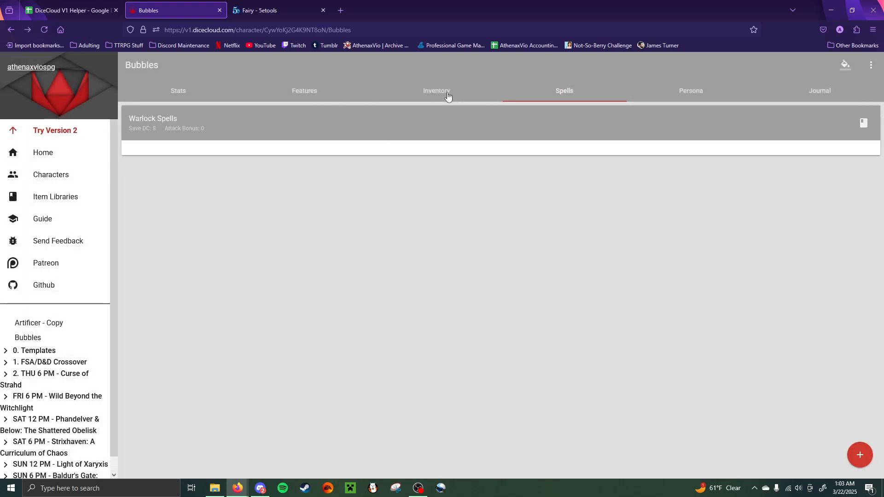
# Step: Start adding spells from the library and select Faerie Fire among the Level 1 spells
pyautogui.click(308, 91)
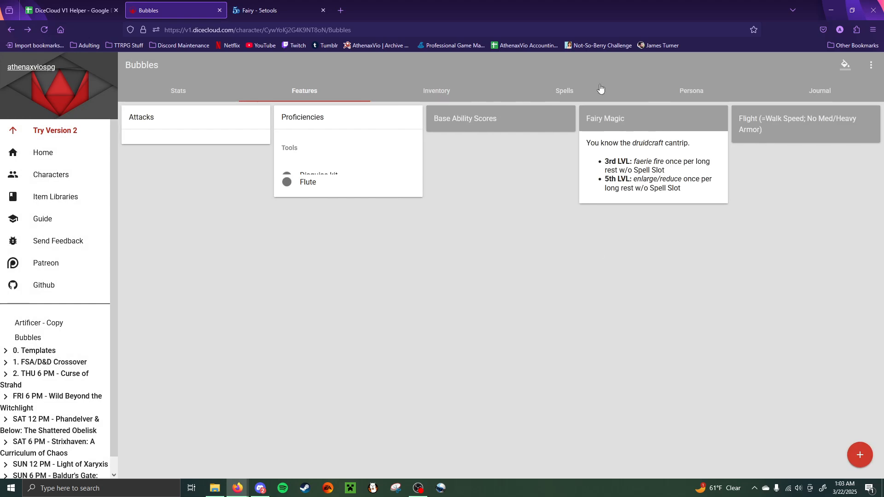
pyautogui.click(578, 89)
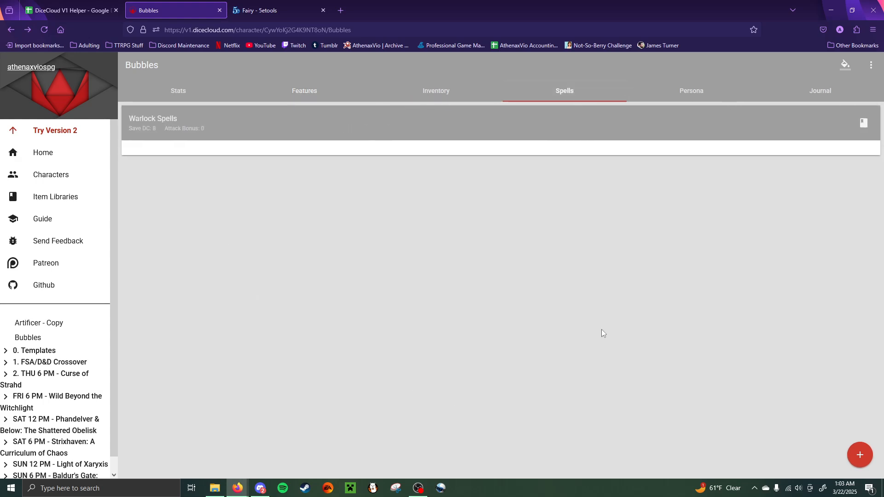
pyautogui.click(861, 456)
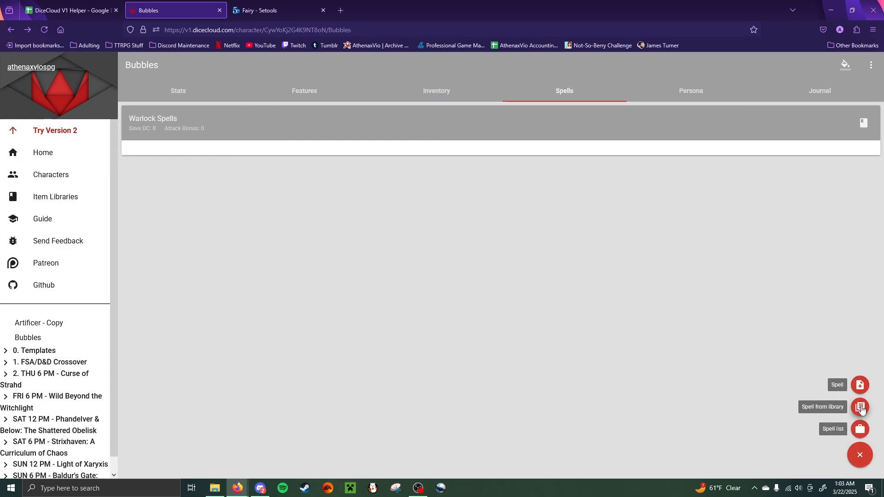
pyautogui.click(860, 407)
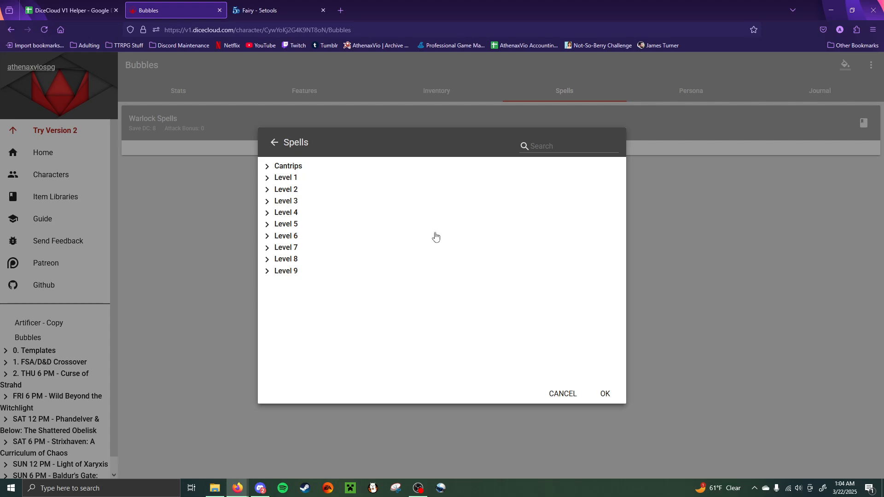
pyautogui.click(286, 166)
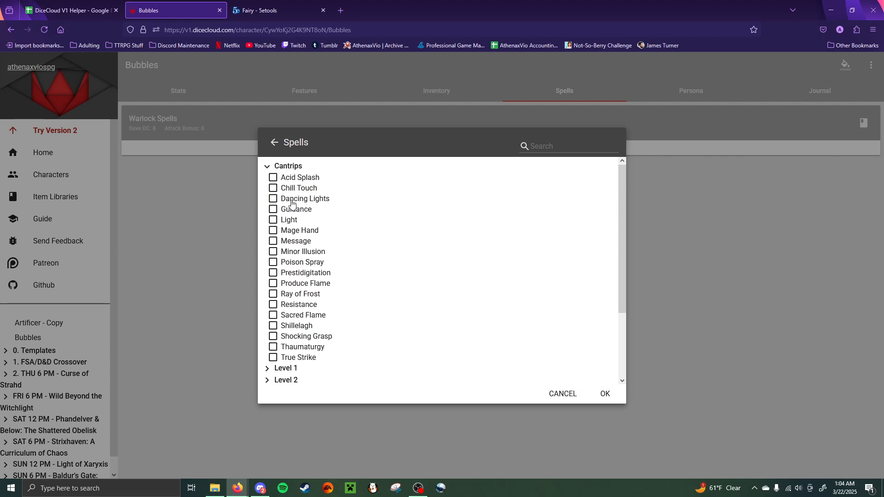
pyautogui.click(267, 167)
pyautogui.click(267, 177)
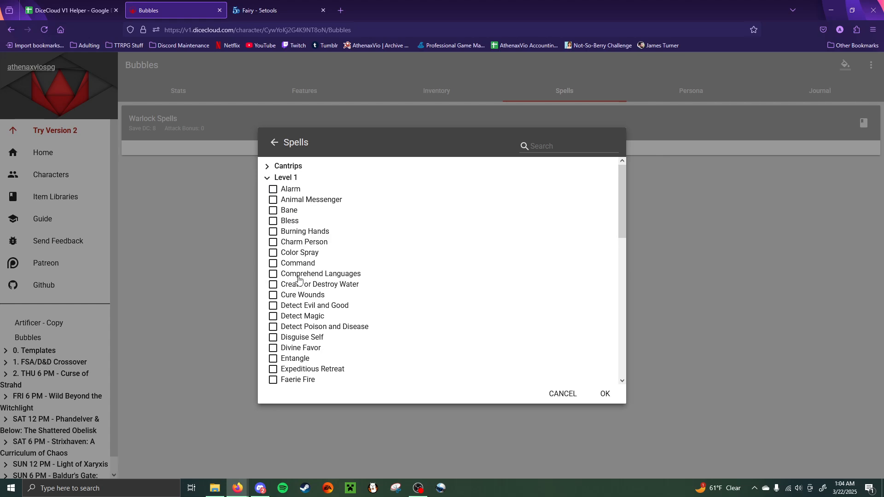
pyautogui.scroll(-2, 291, 269)
pyautogui.scroll(-1, 291, 268)
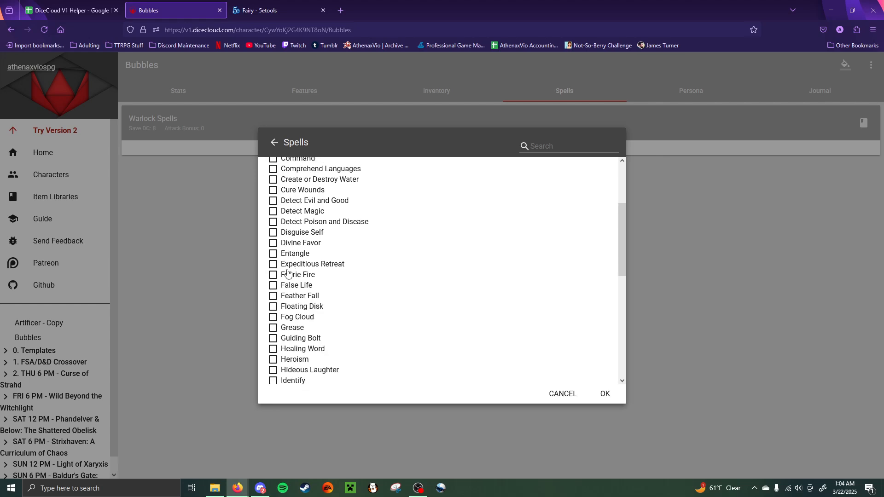
pyautogui.click(272, 276)
# Step: Select Enlarge/Reduce among the Level 2 library spells and check it together with the Level 1 selection
pyautogui.scroll(-2, 357, 262)
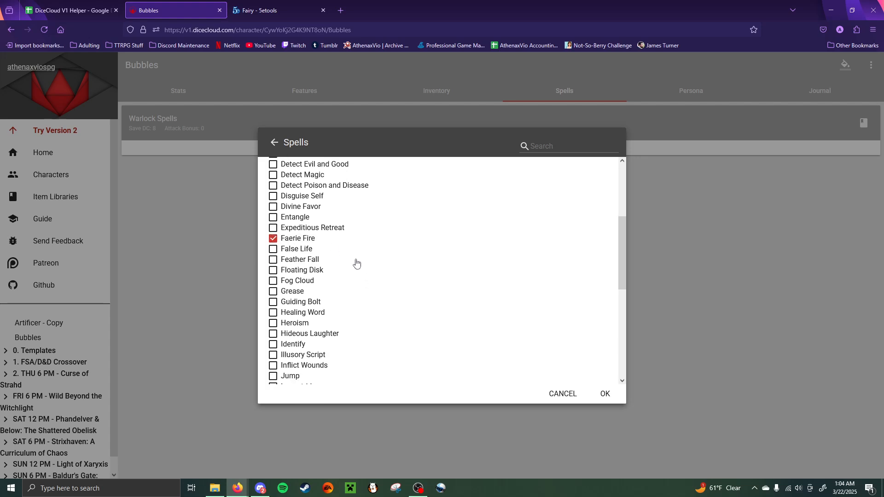
pyautogui.scroll(-1, 357, 263)
pyautogui.scroll(-12, 356, 263)
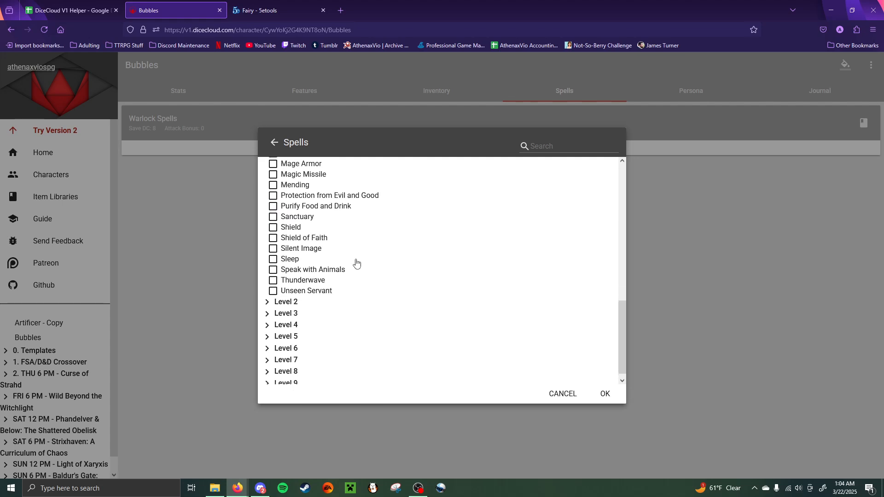
pyautogui.click(287, 297)
pyautogui.scroll(-9, 329, 316)
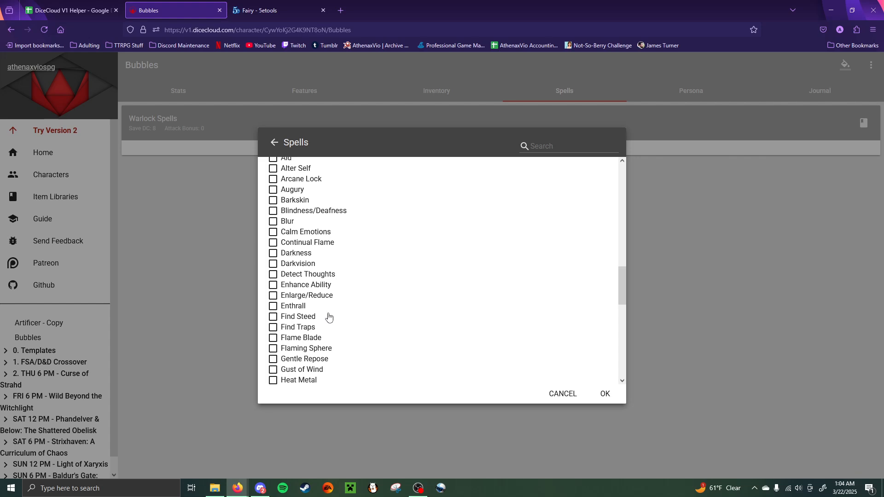
pyautogui.click(274, 296)
pyautogui.scroll(8, 281, 210)
pyautogui.scroll(3, 292, 283)
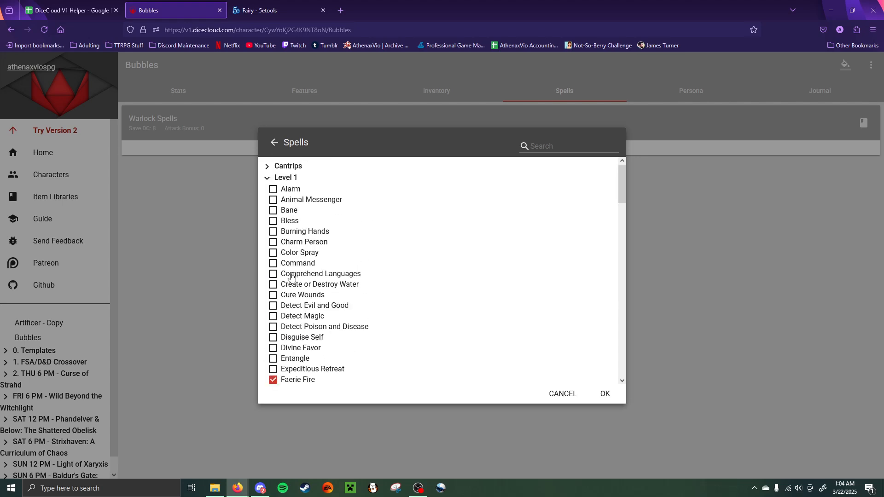
pyautogui.click(269, 179)
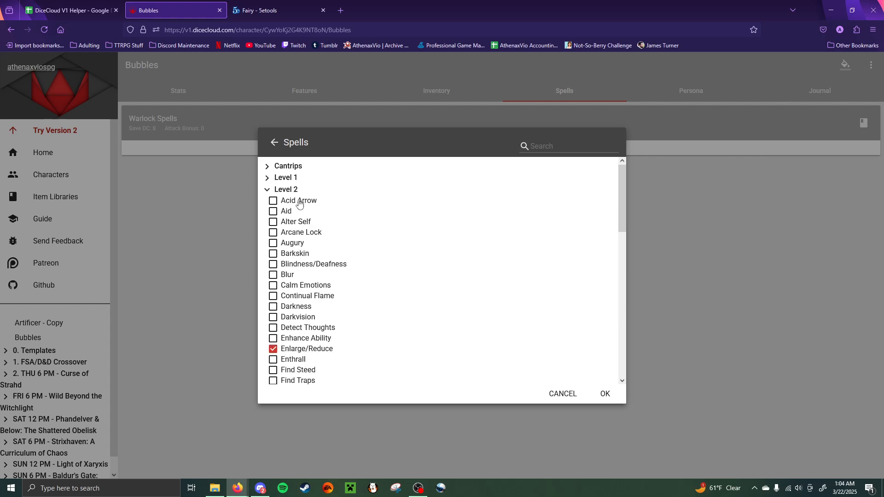
pyautogui.click(279, 180)
pyautogui.scroll(-1, 299, 218)
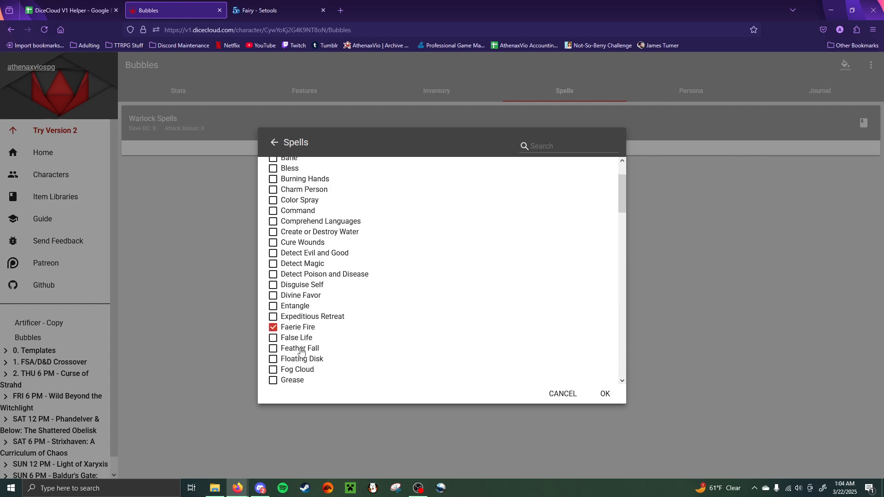
pyautogui.scroll(1, 302, 220)
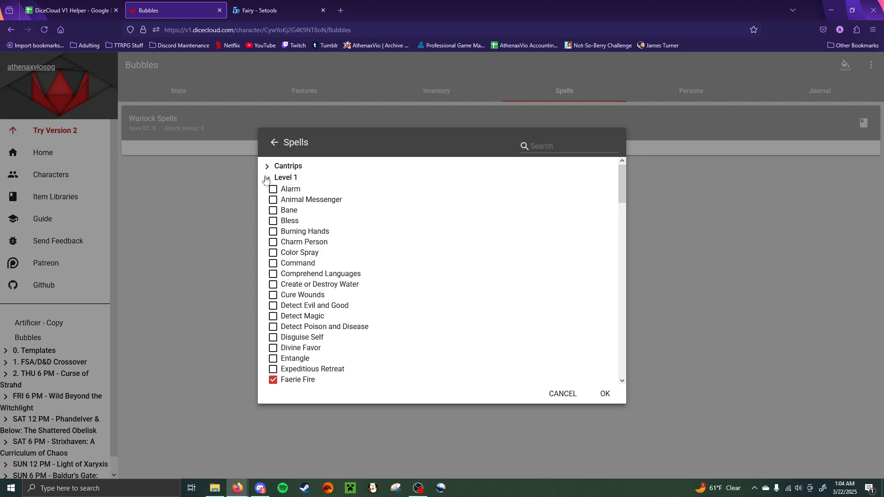
# Step: Collapse the spell level groups and add the selected Faerie Fire and Enlarge/Reduce spells to Bubbles' spell list
pyautogui.click(282, 166)
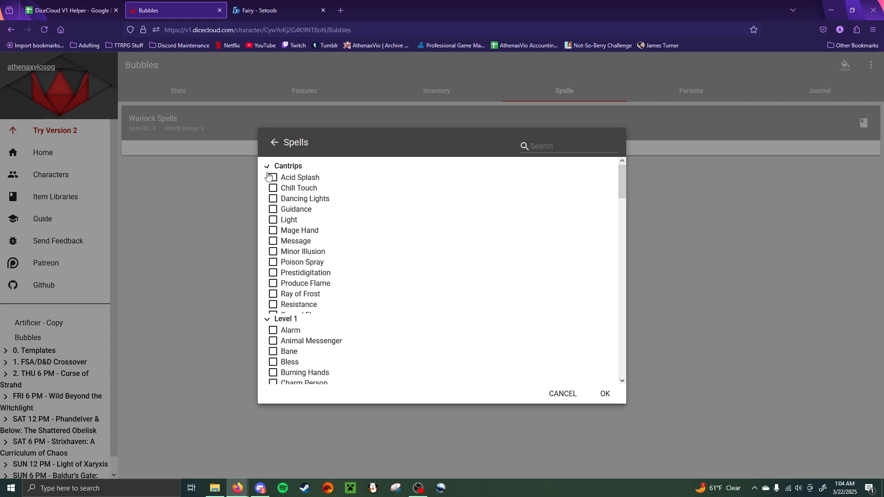
pyautogui.click(281, 167)
pyautogui.click(272, 178)
pyautogui.click(277, 189)
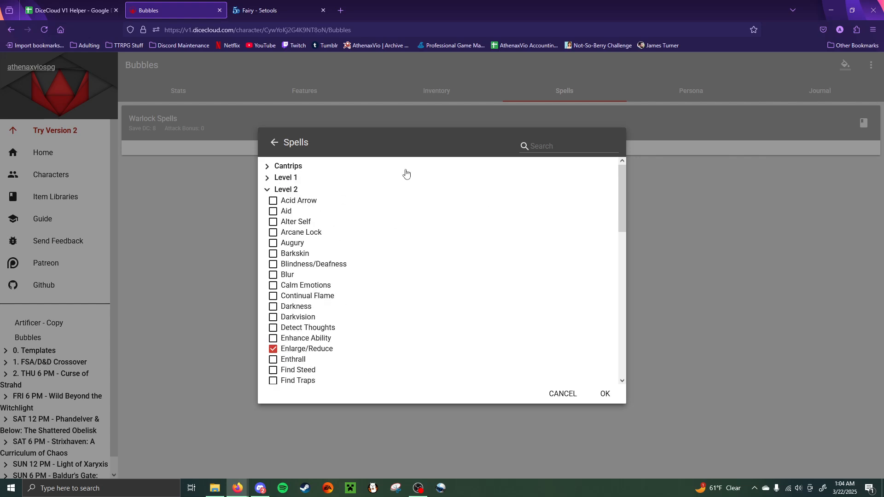
pyautogui.click(286, 190)
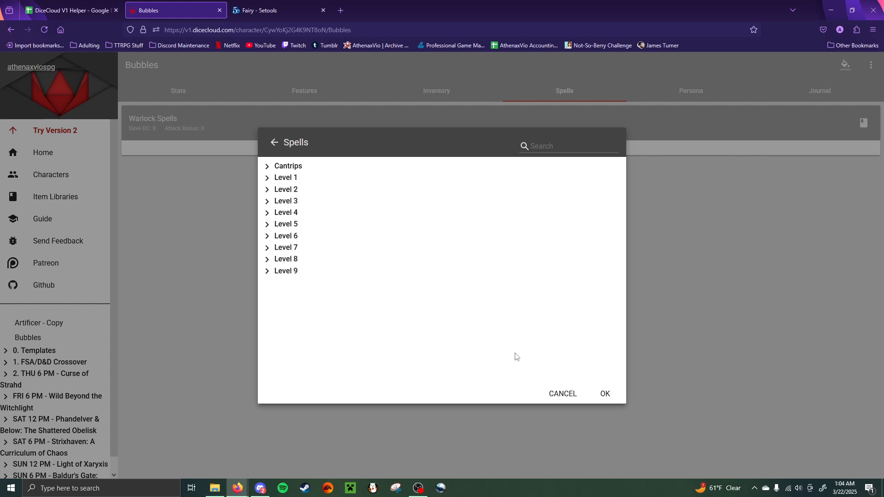
pyautogui.click(606, 394)
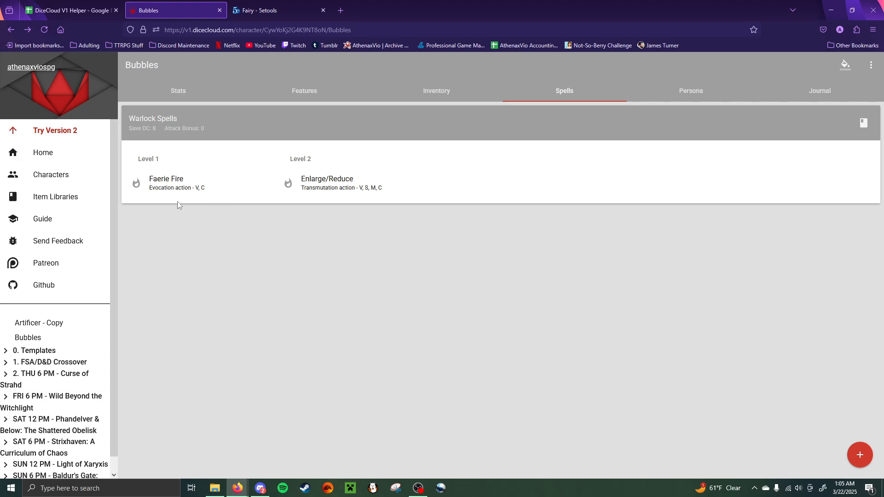
# Step: Open Faerie Fire from Warlock Spells for editing and set it to Always Prepared
pyautogui.click(170, 189)
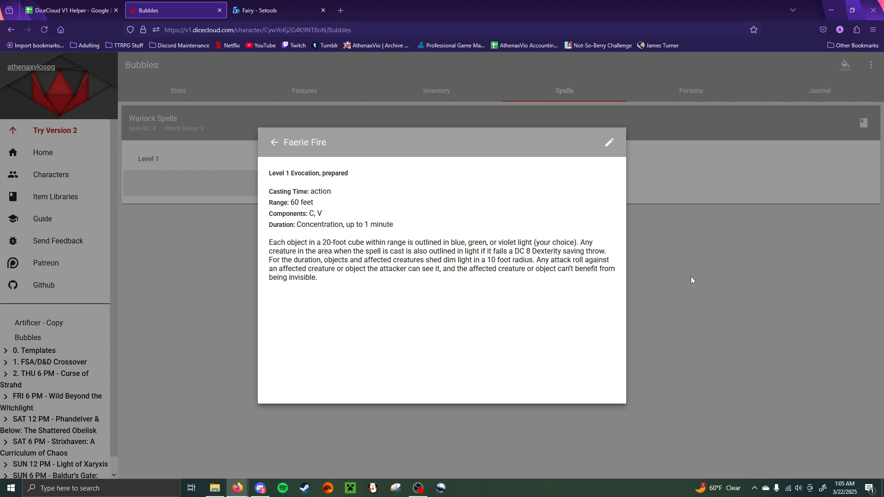
pyautogui.click(610, 143)
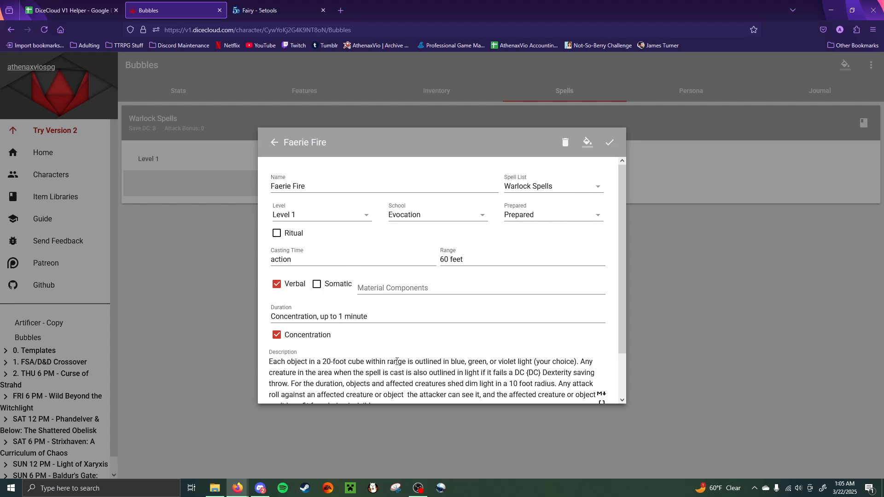
pyautogui.scroll(-2, 309, 289)
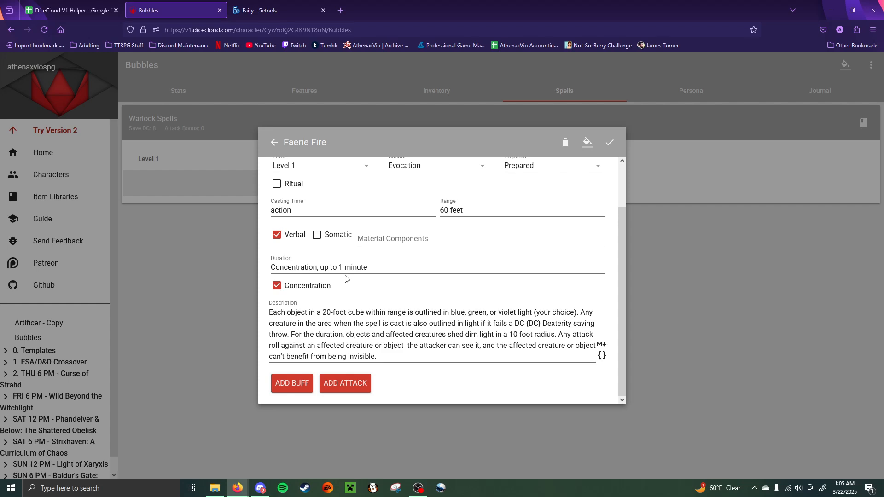
pyautogui.scroll(2, 348, 279)
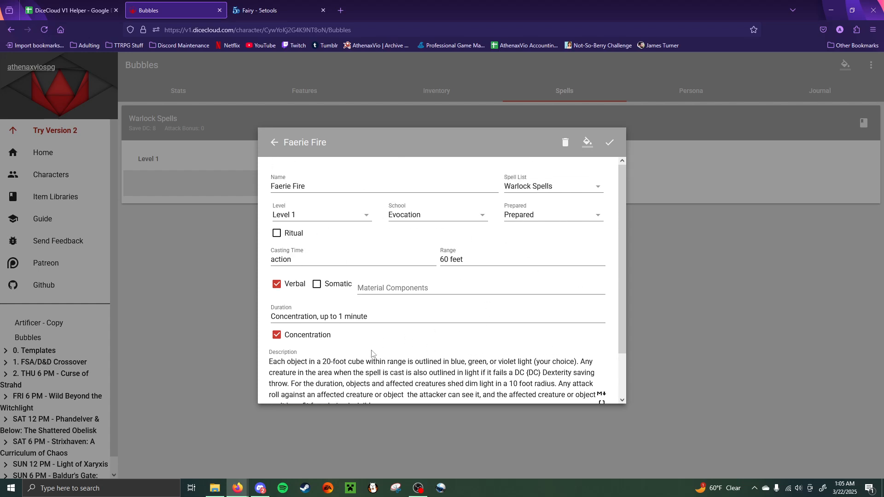
pyautogui.click(538, 217)
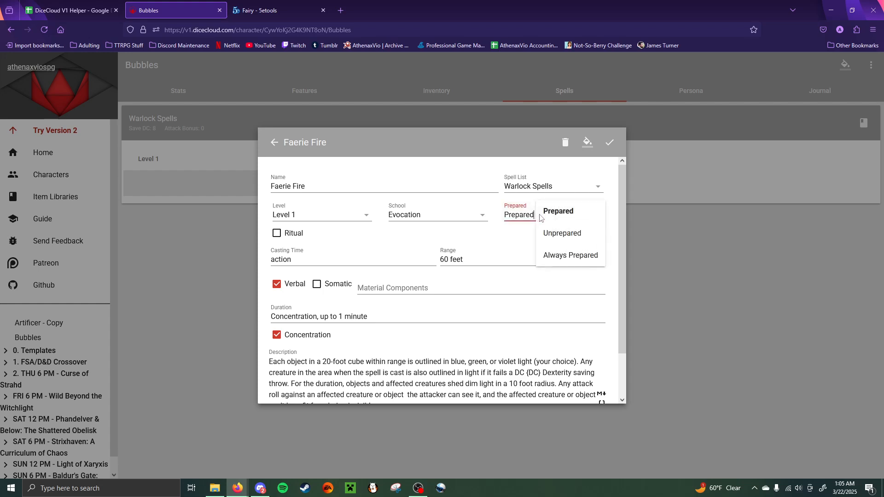
pyautogui.click(565, 259)
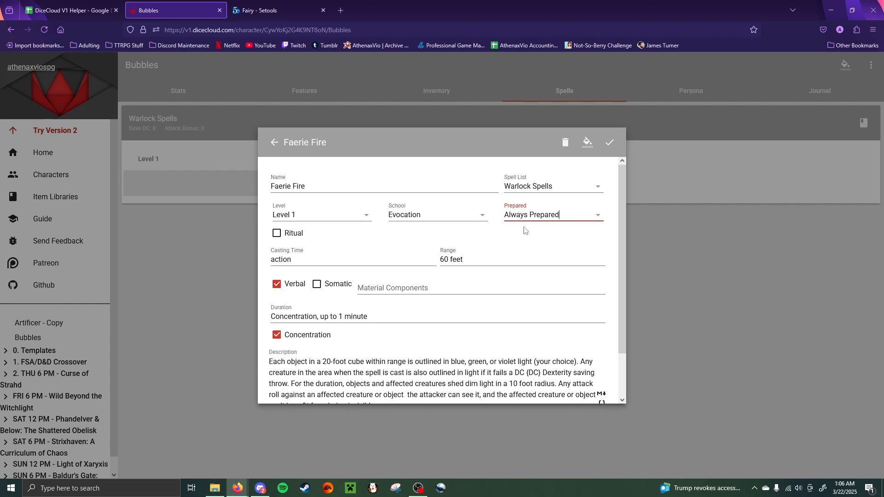
# Step: Rename the spell as "Faerie Fire (1/LR w/o Spell Slot)" and close its editor
pyautogui.click(395, 188)
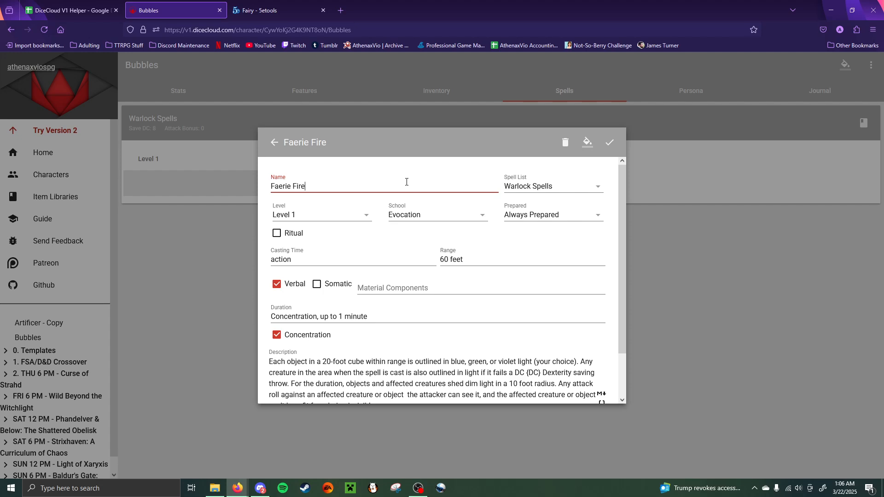
pyautogui.write('(1/LR w/o Spell Slot)')
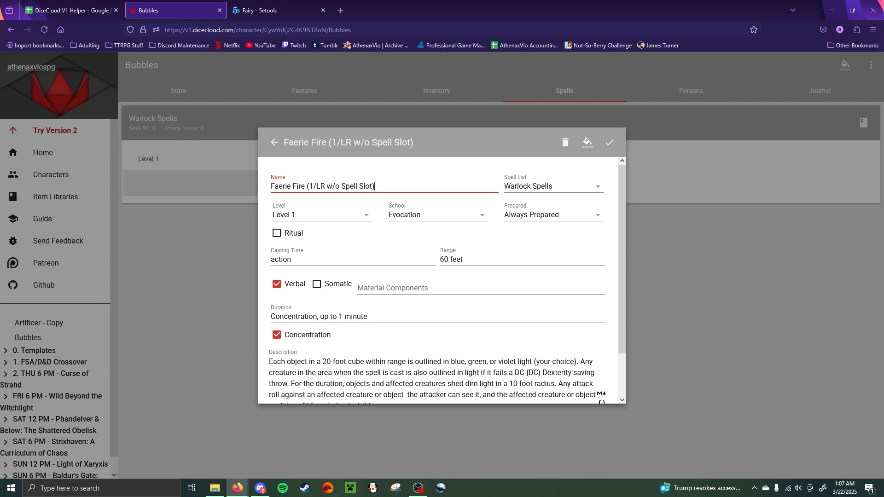
pyautogui.click(678, 220)
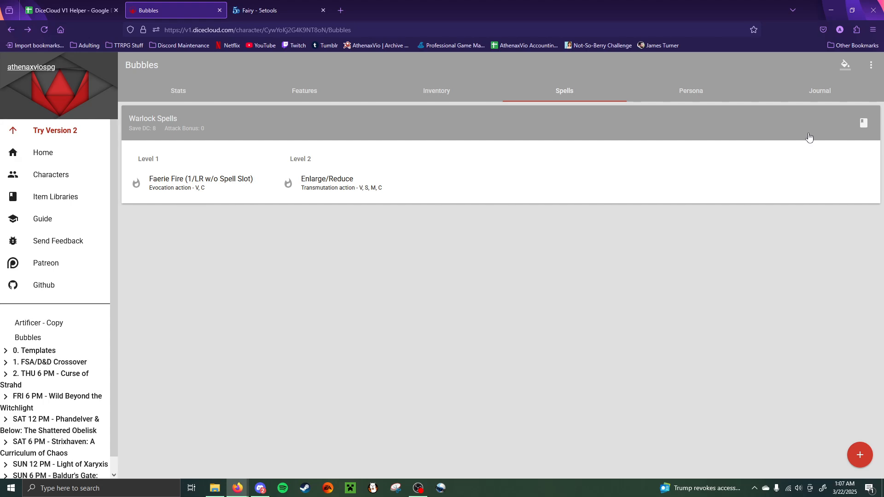
# Step: Show the preparation checkboxes for Warlock Spells and try to unprepare the always-prepared Faerie Fire
pyautogui.click(864, 129)
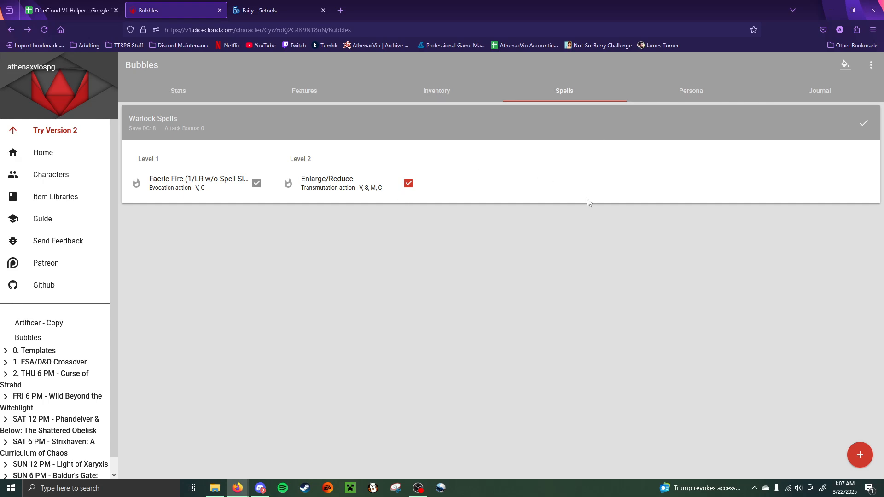
pyautogui.click(256, 187)
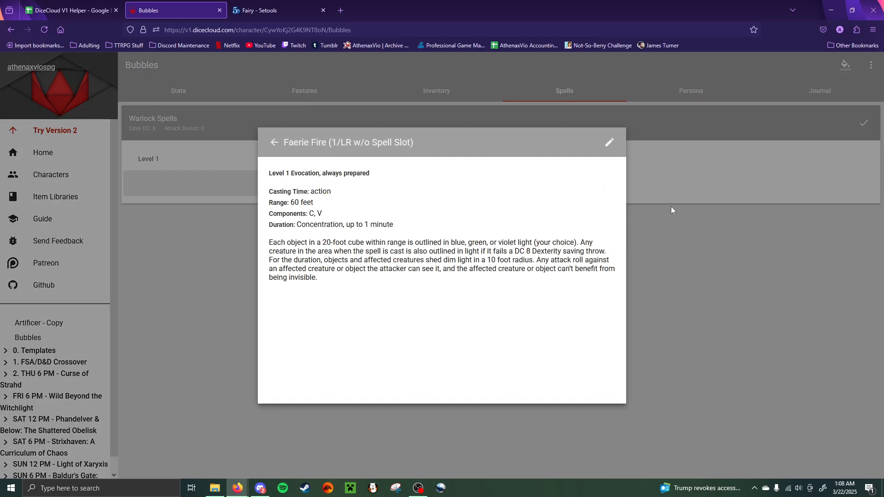
pyautogui.click(671, 210)
pyautogui.click(256, 187)
pyautogui.click(630, 253)
pyautogui.doubleClick(256, 184)
pyautogui.click(841, 250)
pyautogui.click(256, 186)
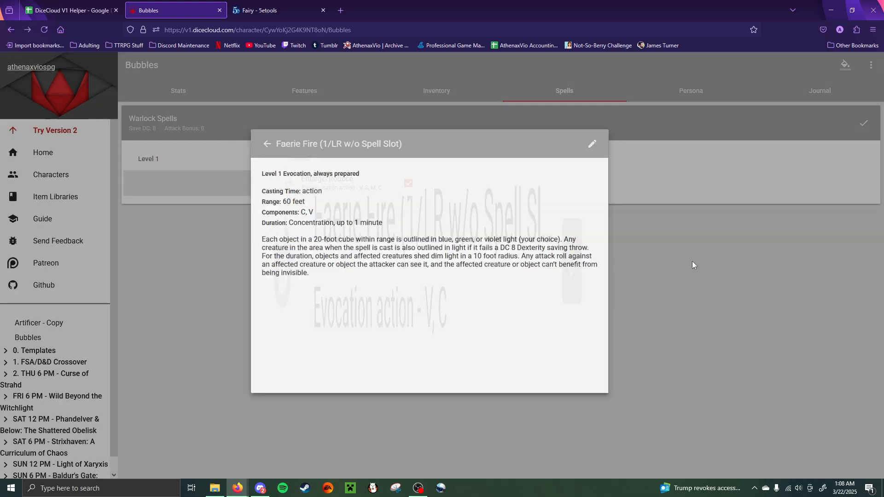
pyautogui.click(692, 261)
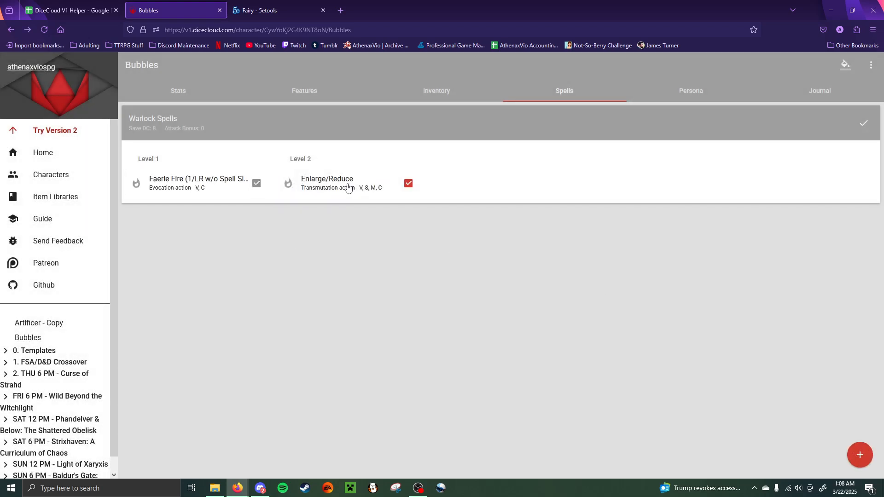
# Step: Switch the prepared state of Enlarge/Reduce off and back on
pyautogui.click(409, 184)
pyautogui.click(410, 185)
pyautogui.click(409, 184)
pyautogui.click(409, 184)
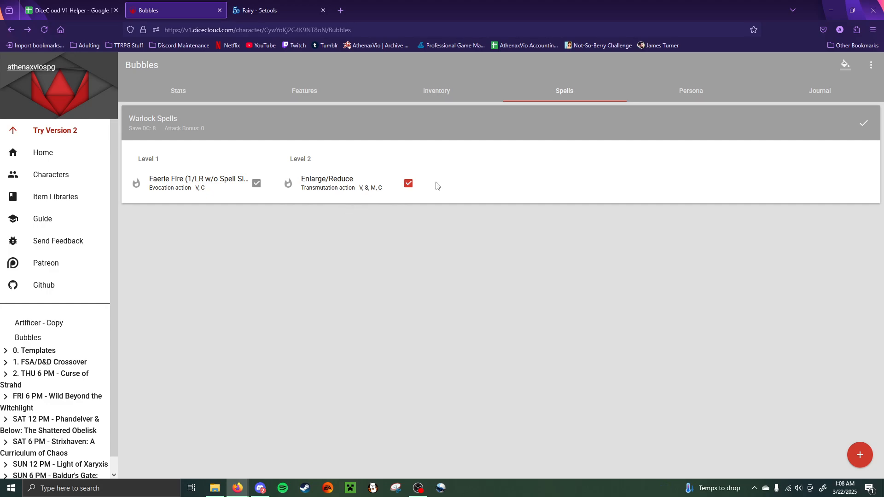
# Step: Open Enlarge/Reduce for editing and set it to Always Prepared
pyautogui.click(335, 181)
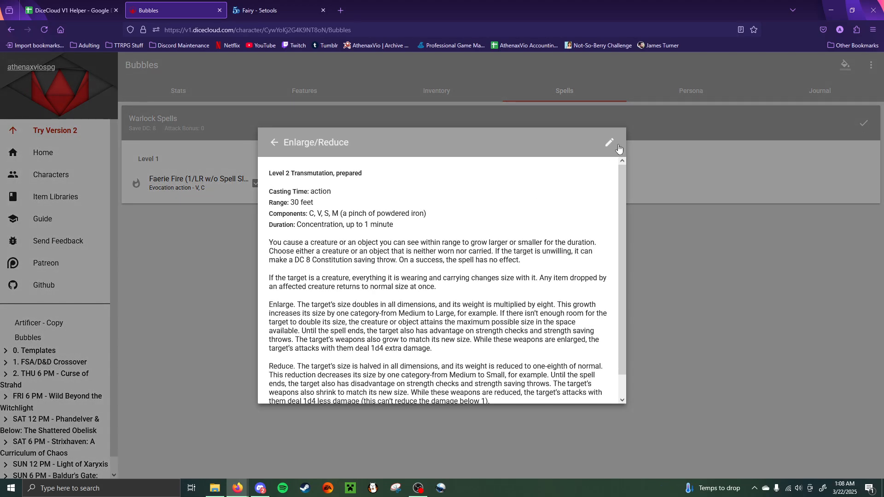
pyautogui.click(613, 144)
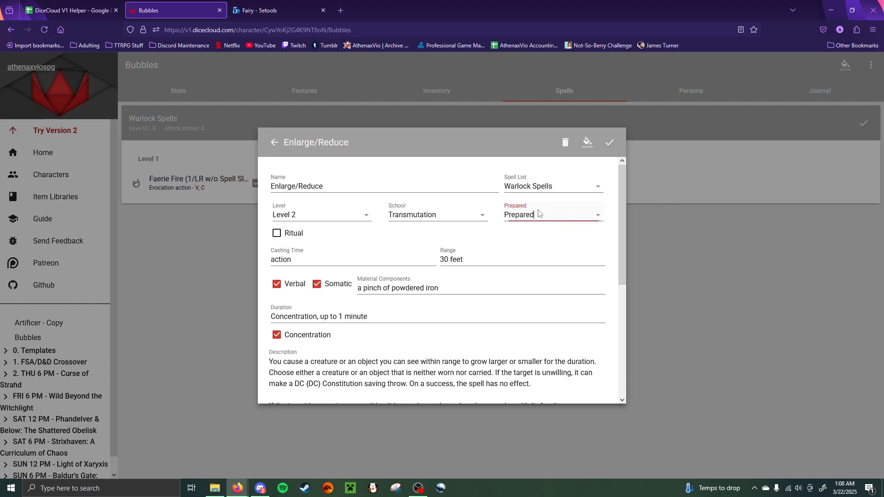
pyautogui.click(516, 217)
pyautogui.click(516, 218)
pyautogui.click(516, 217)
pyautogui.click(555, 254)
# Step: Rename the spell as "Enlarge/Reduce (1/LR w/o Spell Slot)", close it and leave the spell preparation mode
pyautogui.click(418, 190)
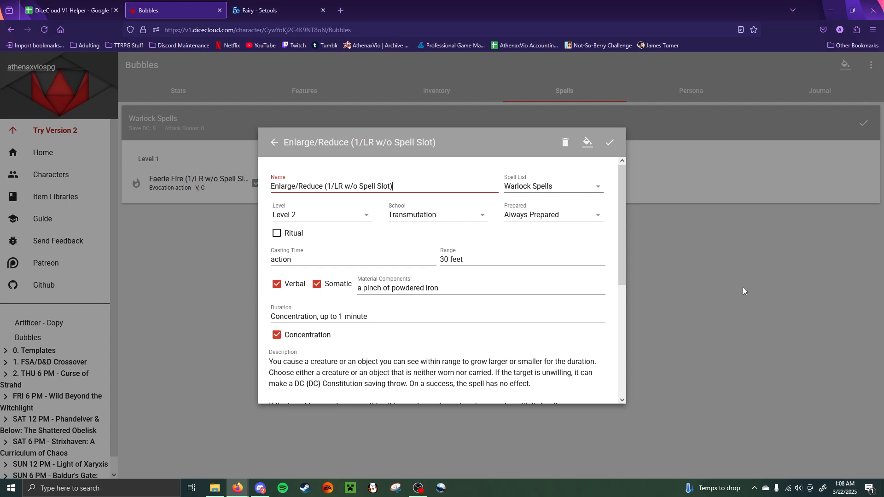
pyautogui.click(717, 287)
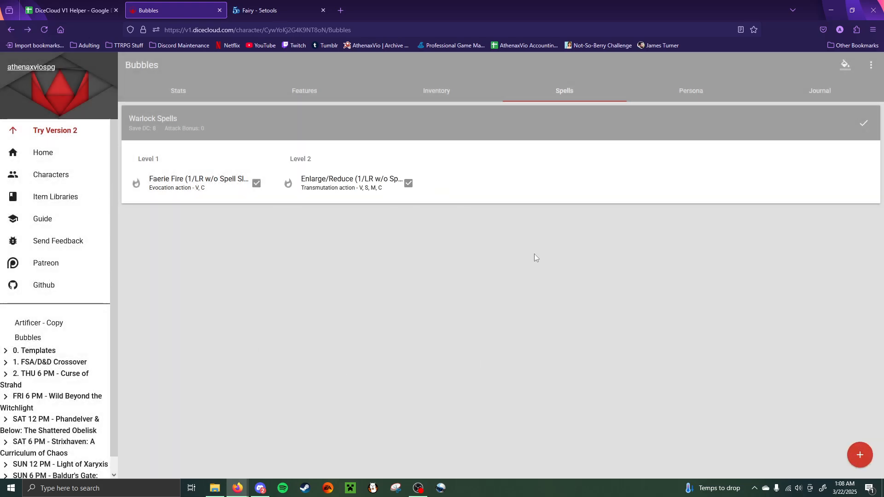
pyautogui.click(865, 126)
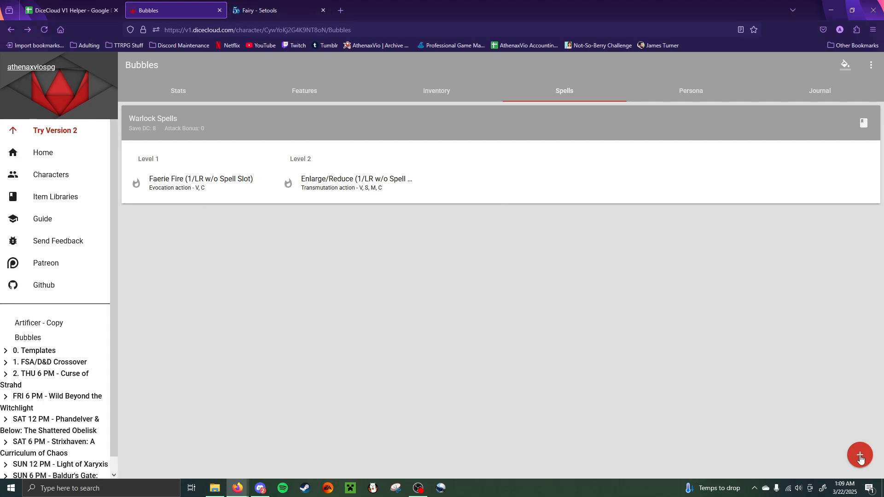
# Step: Switch to the Fairy page on 5etools and open its druidcraft cantrip in a new browser tab
pyautogui.click(255, 6)
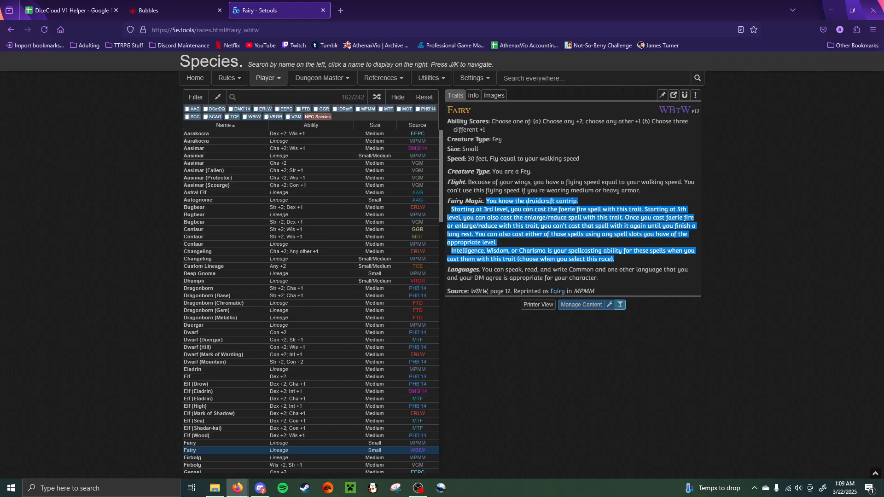
pyautogui.click(691, 167)
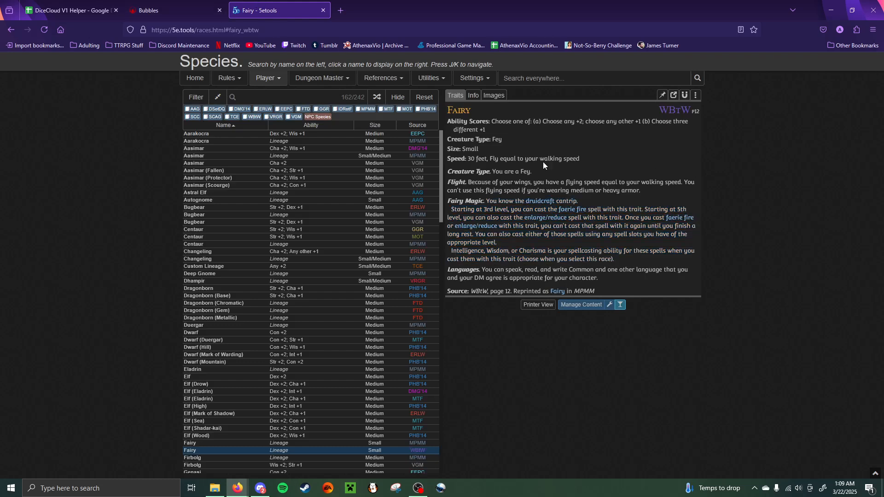
pyautogui.rightClick(527, 200)
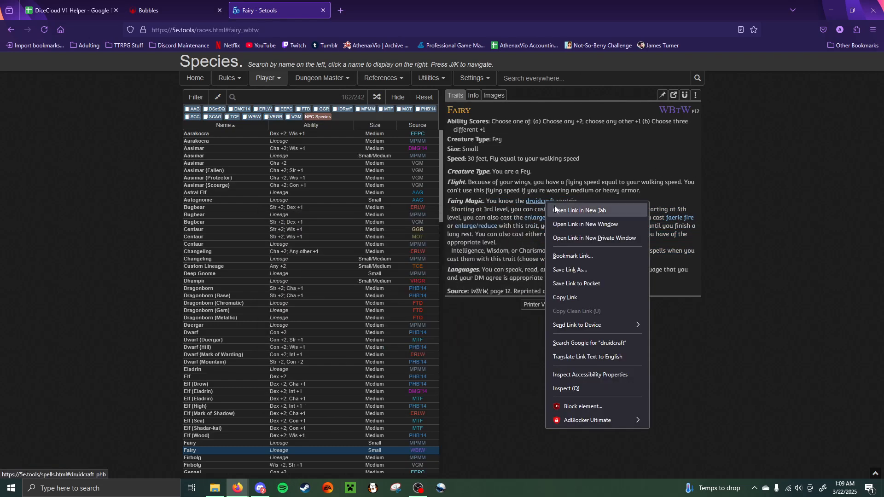
pyautogui.click(554, 205)
pyautogui.click(392, 7)
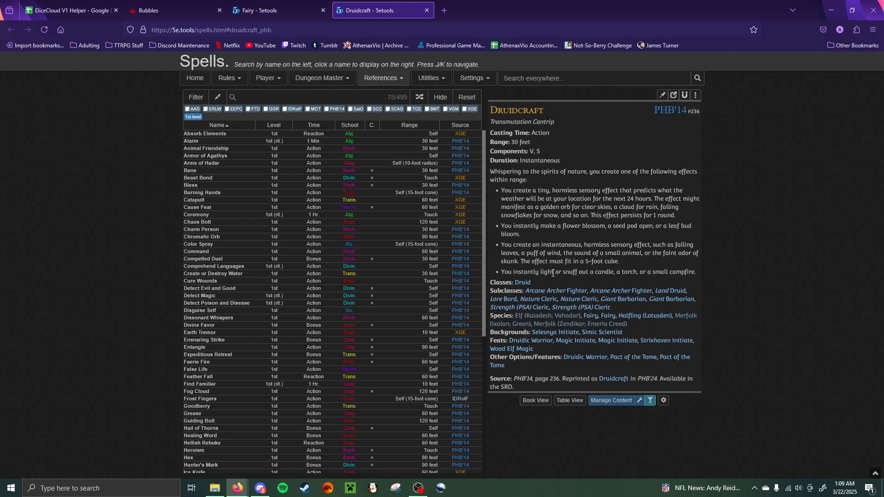
# Step: Reorder the browser tabs so Druidcraft sits directly after Bubbles and before Fairy, and return to the Bubbles character
pyautogui.click(256, 10)
pyautogui.click(193, 5)
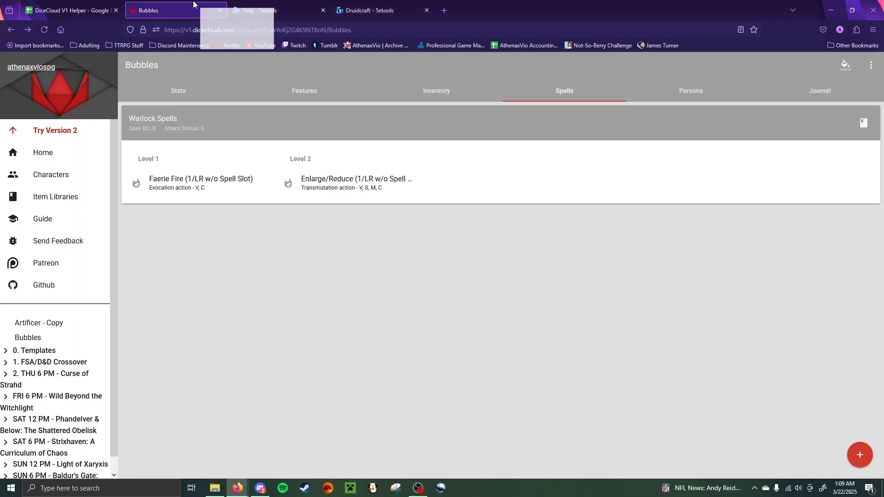
pyautogui.moveTo(193, 5); pyautogui.dragTo(278, 8)
pyautogui.click(369, 7)
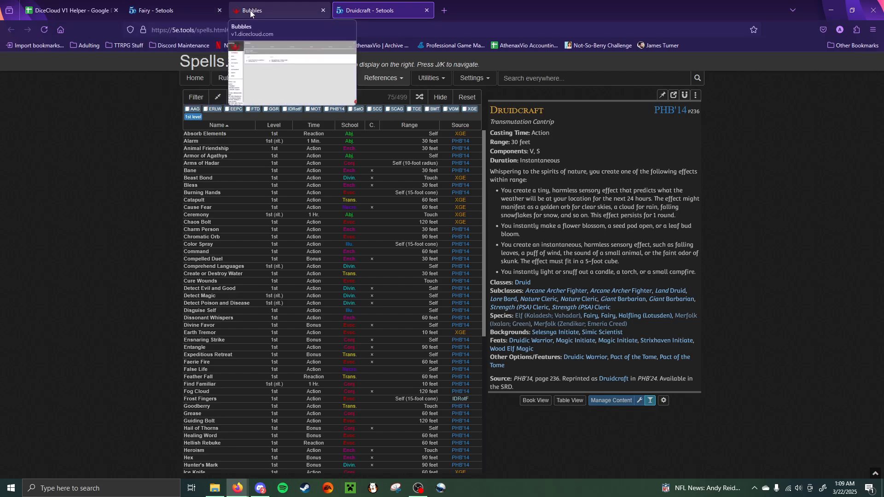
pyautogui.moveTo(266, 11); pyautogui.dragTo(173, 5)
pyautogui.moveTo(357, 5); pyautogui.dragTo(276, 4)
pyautogui.click(166, 3)
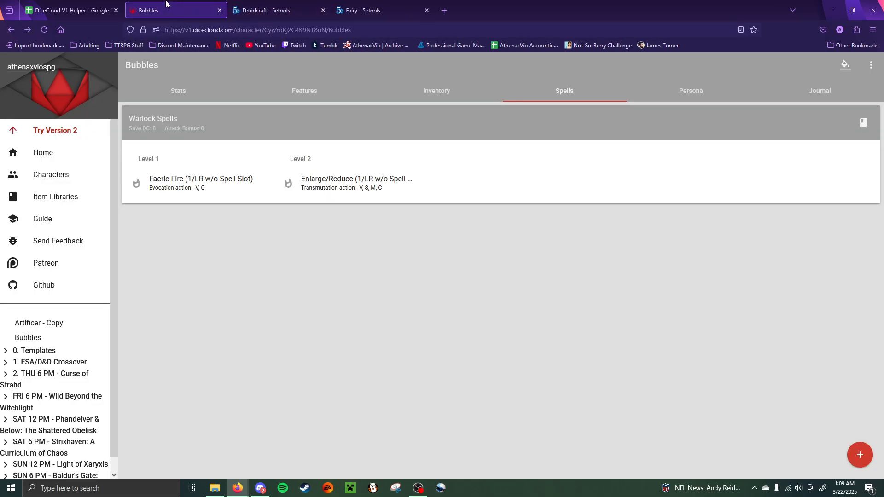
pyautogui.click(269, 14)
pyautogui.click(158, 4)
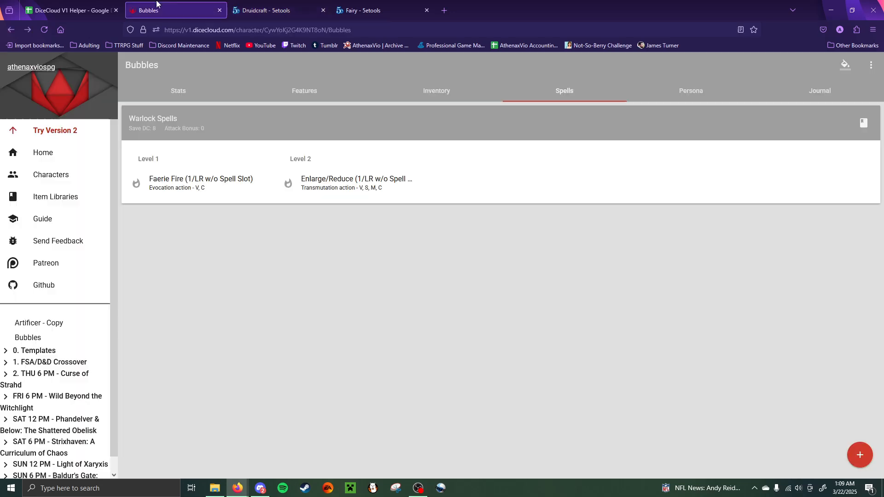
pyautogui.click(287, 16)
pyautogui.click(159, 9)
# Step: Create a new custom spell in the Warlock Spells list and set its level to Cantrip
pyautogui.click(859, 455)
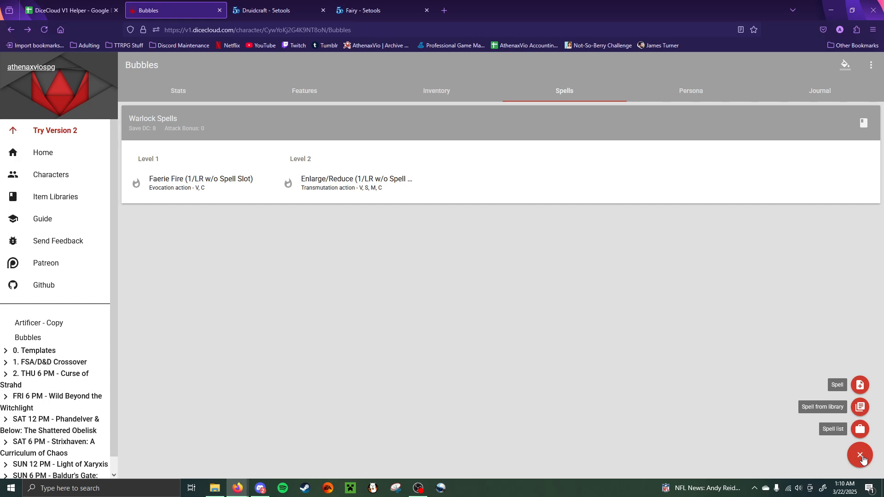
pyautogui.click(862, 389)
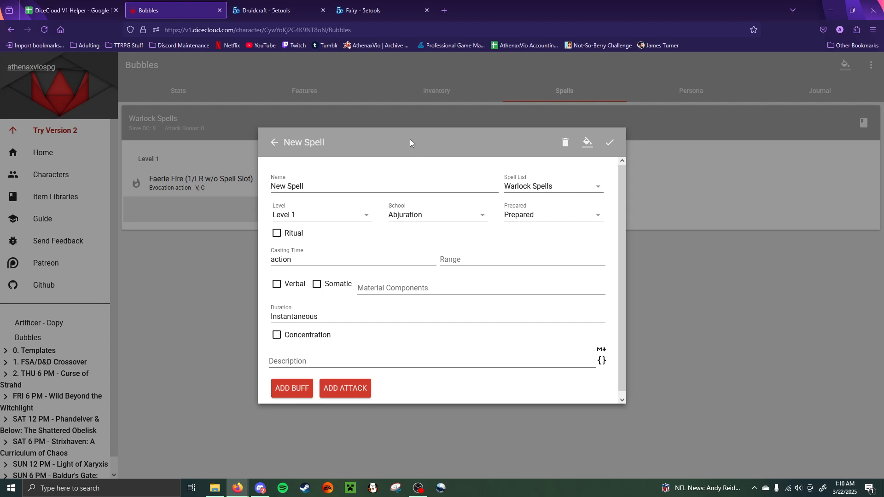
pyautogui.click(308, 219)
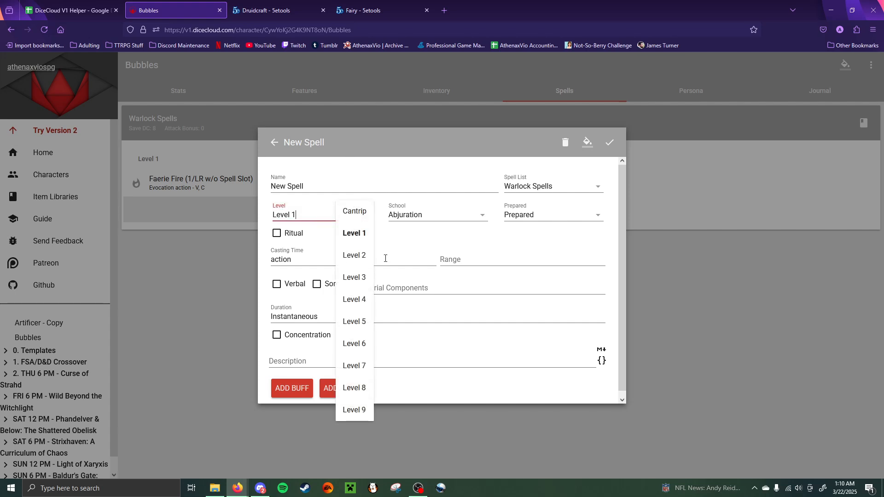
pyautogui.click(354, 211)
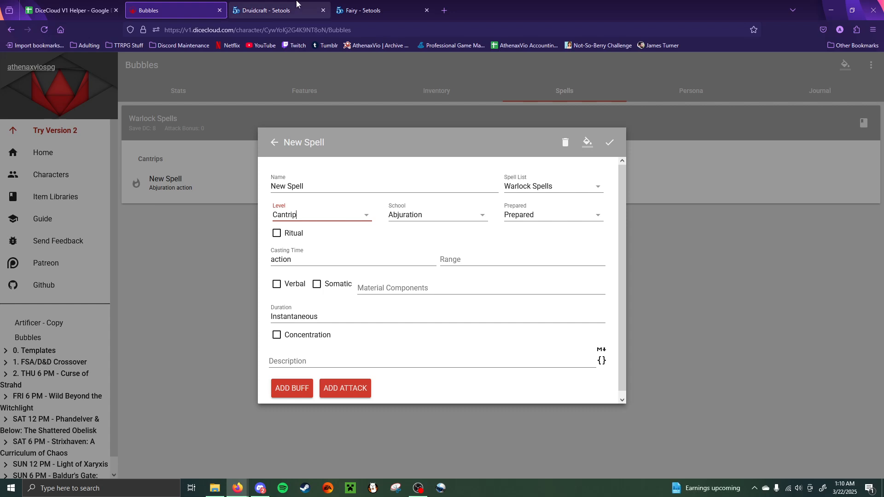
# Step: Name the new cantrip "Druidcraft", keeping the Bubbles character open
pyautogui.tripleClick(300, 185)
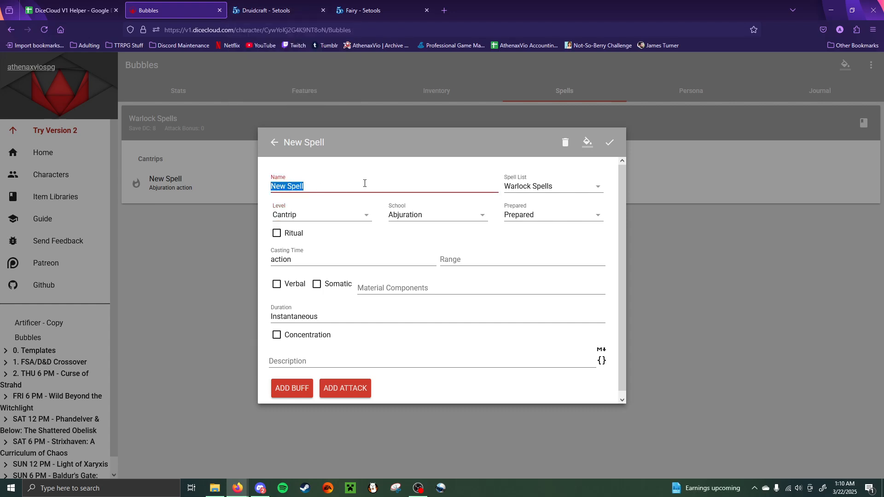
pyautogui.write('Druidcraft')
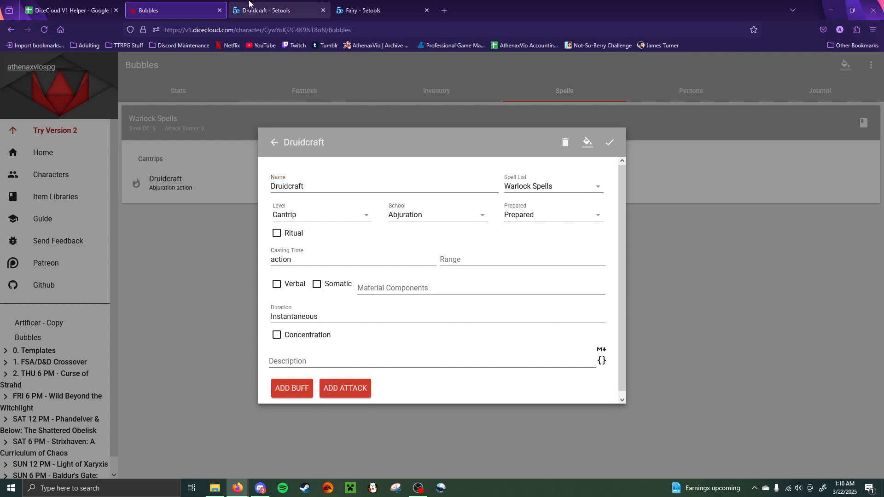
pyautogui.click(285, 10)
pyautogui.click(175, 3)
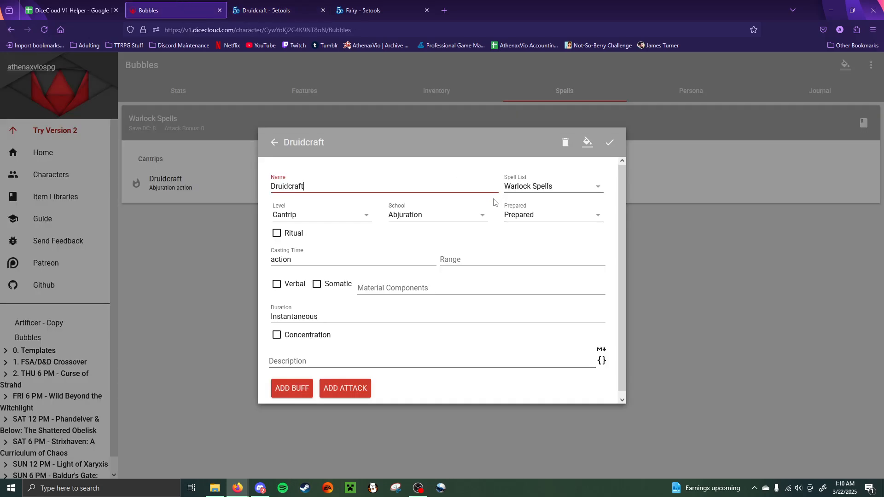
# Step: Set the Druidcraft spell's school to Transmutation and its preparation state to Always Prepared
pyautogui.click(465, 216)
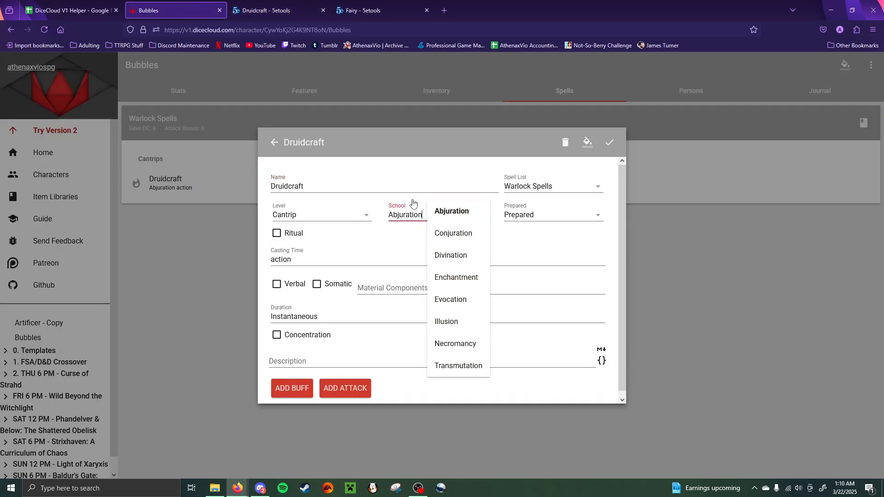
pyautogui.click(458, 366)
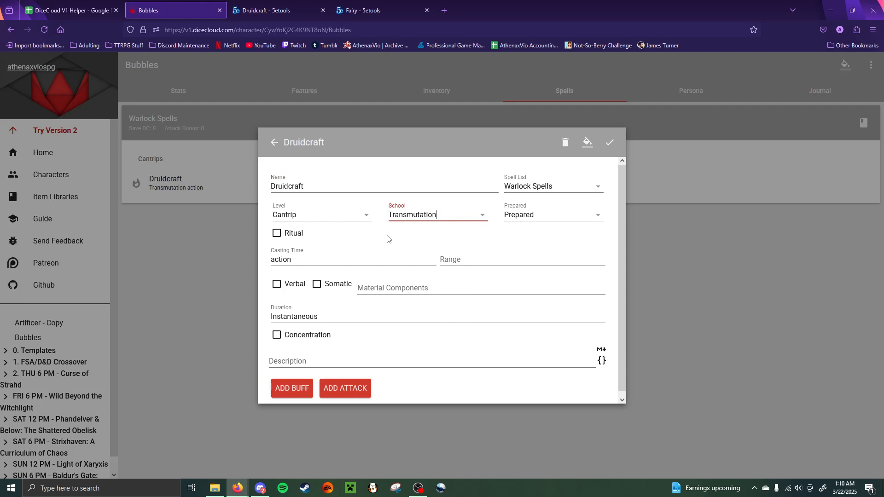
pyautogui.click(561, 219)
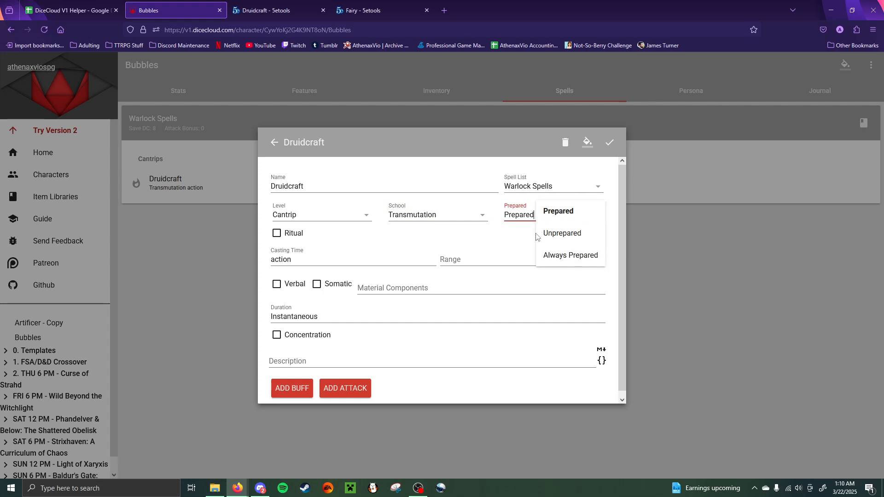
pyautogui.click(569, 256)
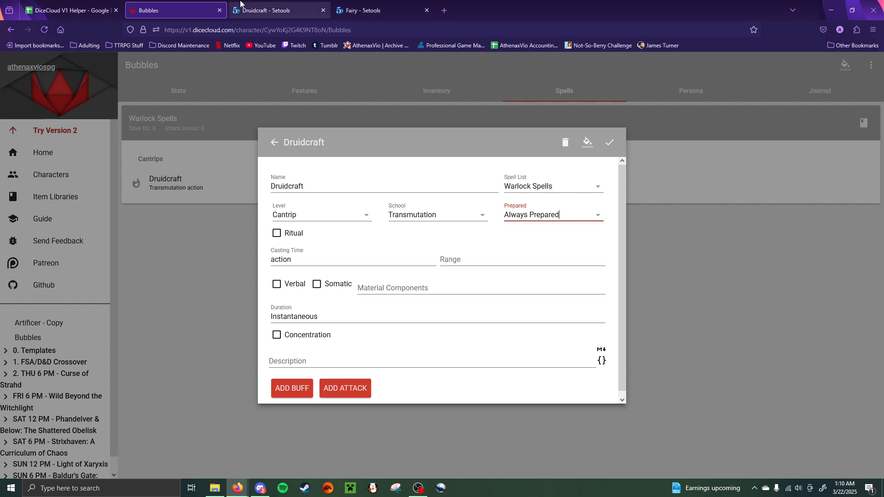
# Step: Check Druidcraft's details on 5etools and set the spell's range to 30 feet with Verbal and Somatic components
pyautogui.click(267, 10)
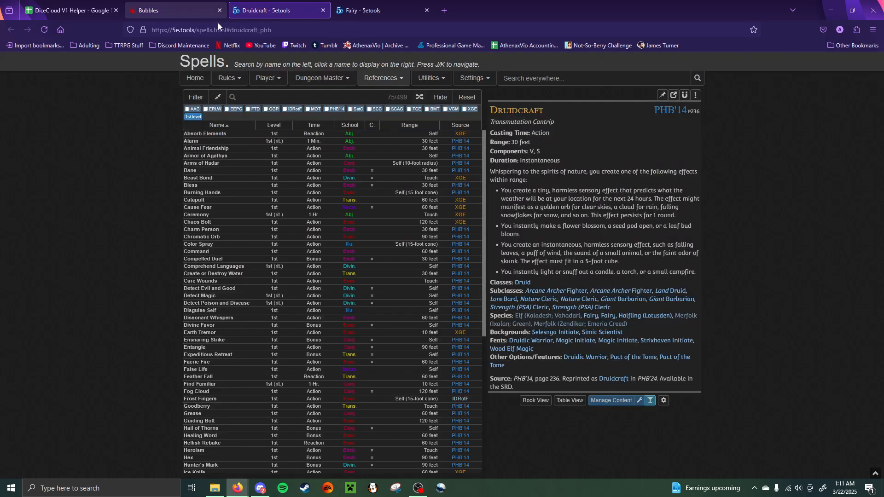
pyautogui.click(167, 4)
pyautogui.click(262, 4)
pyautogui.click(152, 11)
pyautogui.click(489, 256)
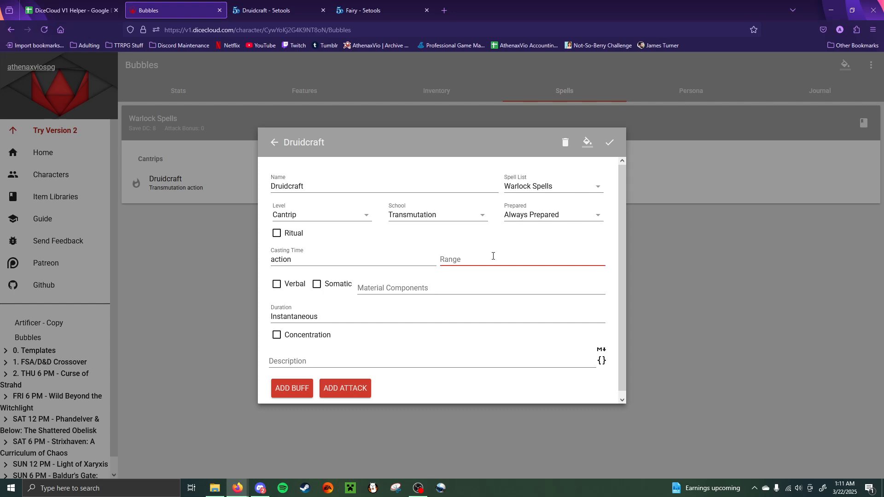
pyautogui.write('30 feet')
pyautogui.click(277, 284)
pyautogui.click(317, 285)
pyautogui.scroll(-1, 369, 309)
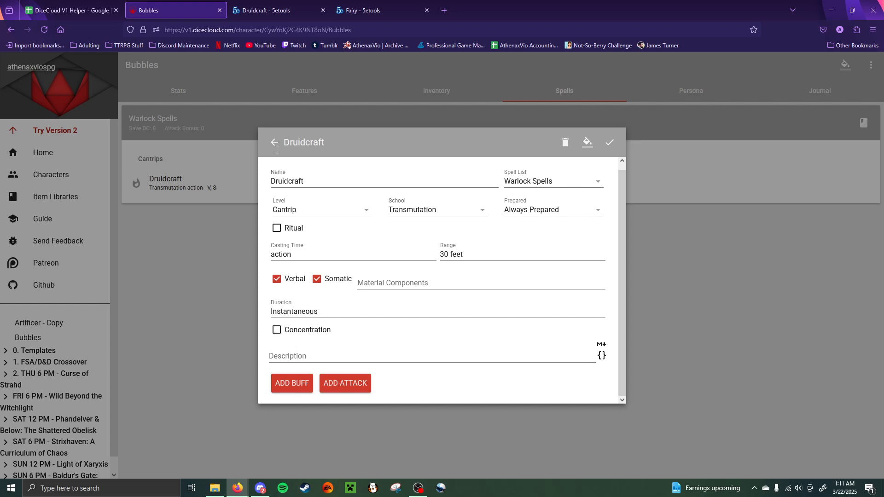
# Step: Copy the full Druidcraft effect text from 5etools and paste it into the custom spell's description
pyautogui.click(267, 10)
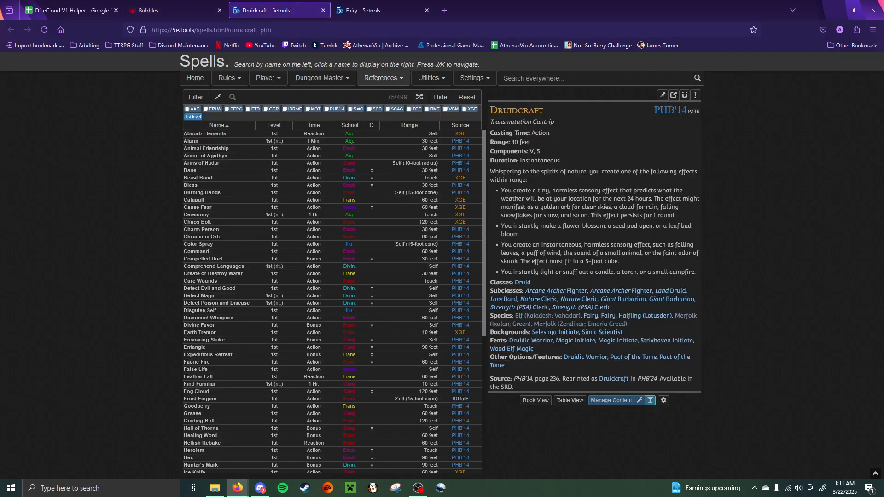
pyautogui.moveTo(697, 275); pyautogui.dragTo(489, 175)
pyautogui.hotkey('ctrl', 'c')
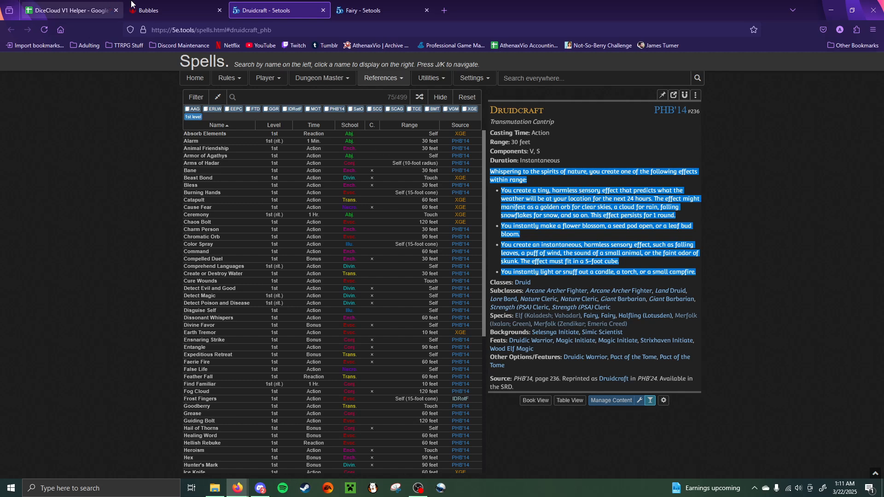
pyautogui.click(175, 10)
pyautogui.click(305, 354)
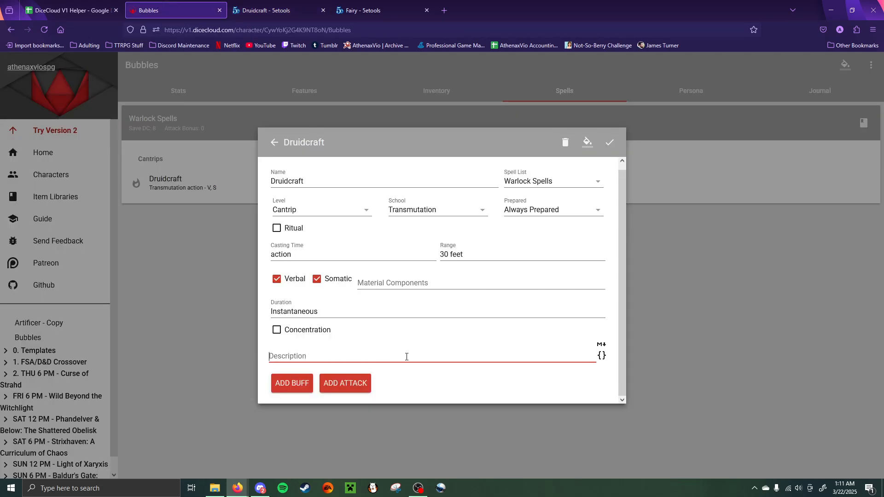
pyautogui.hotkey('ctrl', 'v')
# Step: Remove the blank line and indent before the first effect in the description and start it with "- "
pyautogui.click(280, 285)
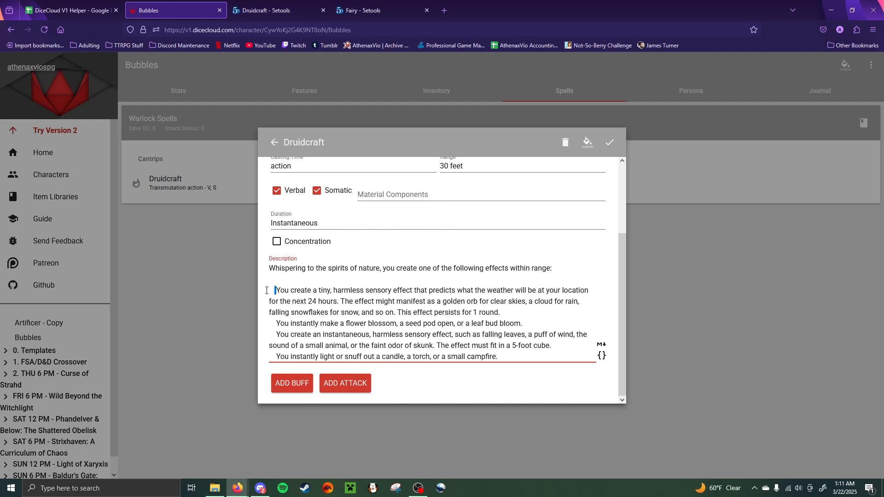
pyautogui.hotkey('shift', 'Home')
pyautogui.press('BackSpace')
pyautogui.press('BackSpace')
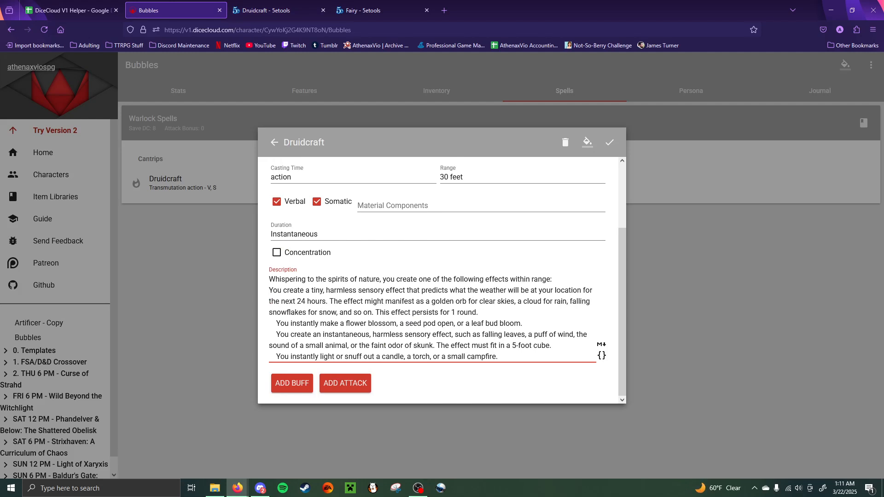
pyautogui.write('-')
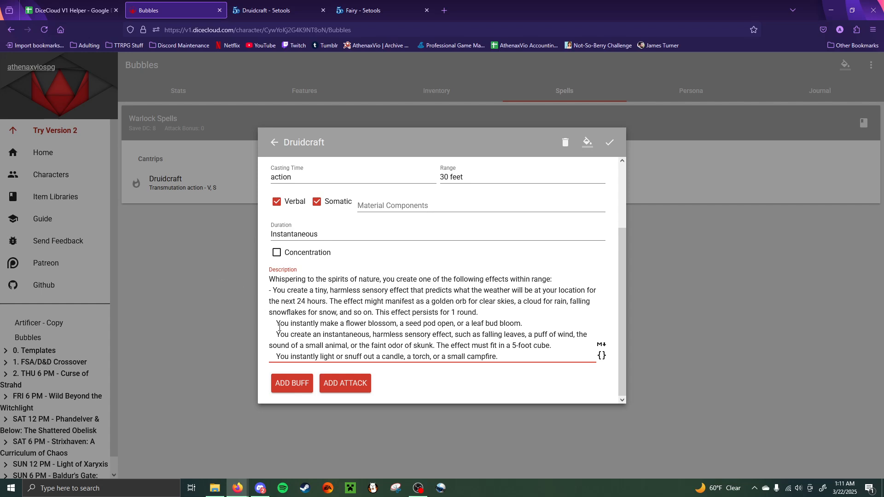
# Step: Replace the indents of the remaining three effects in the description with "- " so they form a Markdown list
pyautogui.moveTo(277, 323); pyautogui.dragTo(261, 323)
pyautogui.press('BackSpace')
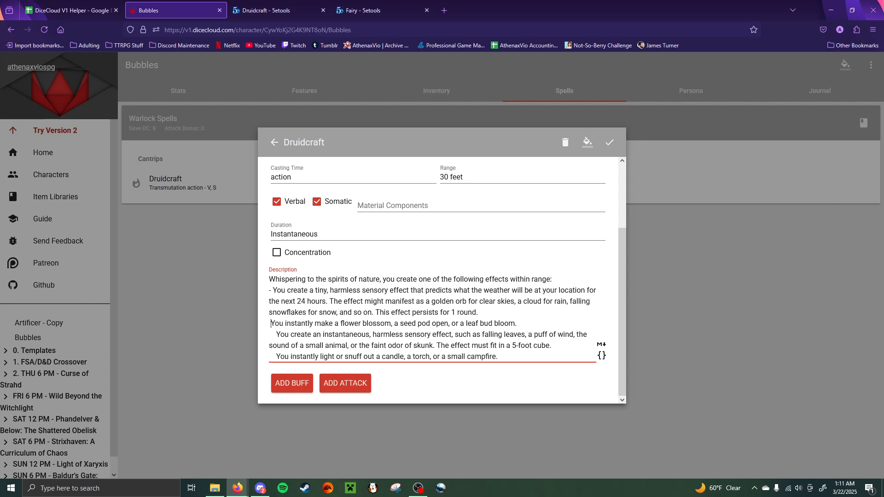
pyautogui.press('BackSpace')
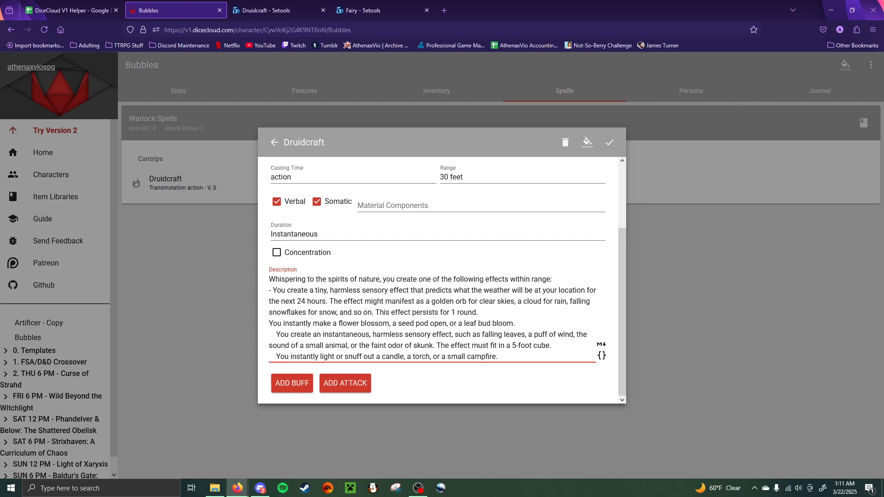
pyautogui.write('-')
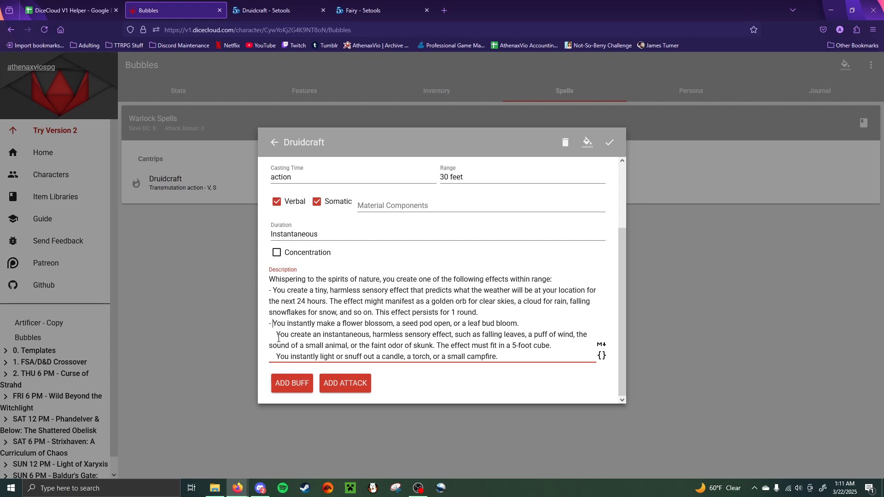
pyautogui.moveTo(276, 335); pyautogui.dragTo(254, 334)
pyautogui.write('-')
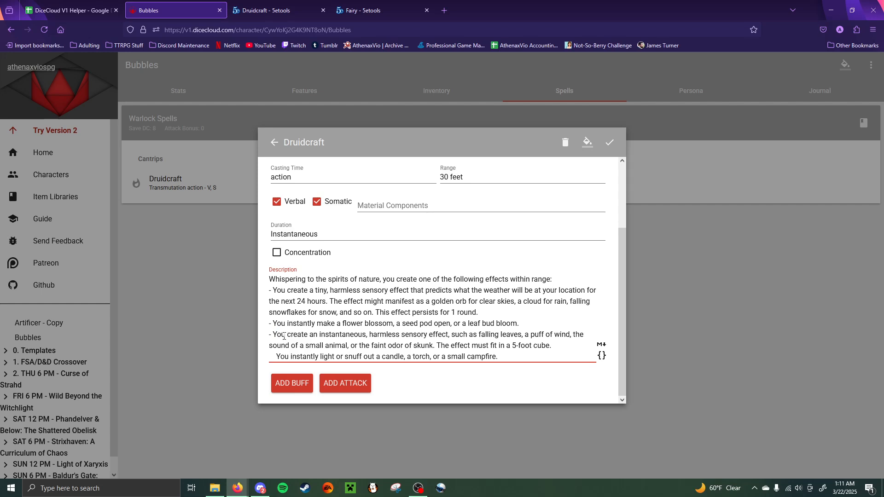
pyautogui.moveTo(277, 357); pyautogui.dragTo(241, 358)
pyautogui.write('-')
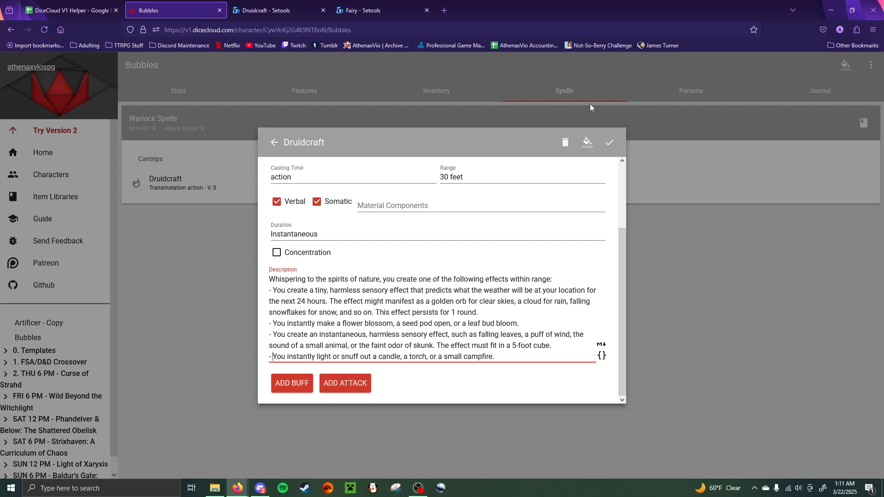
# Step: Close the spell editor and view Druidcraft's finished entry to check the bulleted description
pyautogui.click(679, 215)
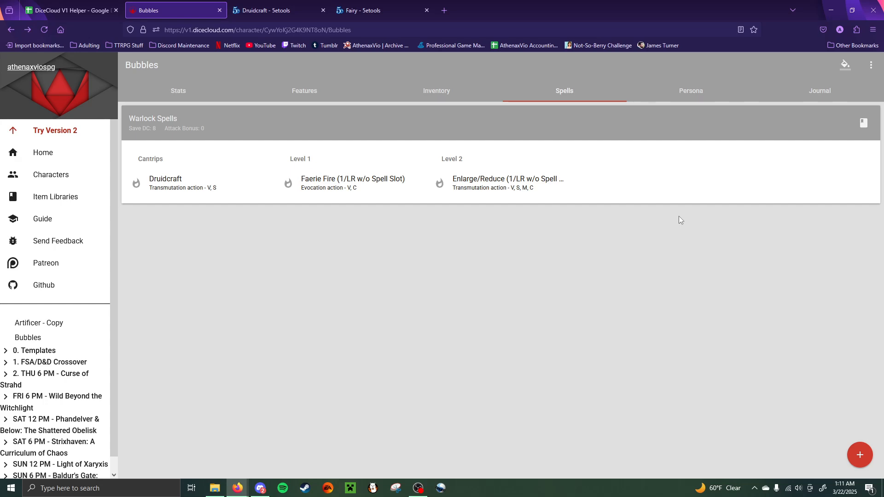
pyautogui.click(191, 185)
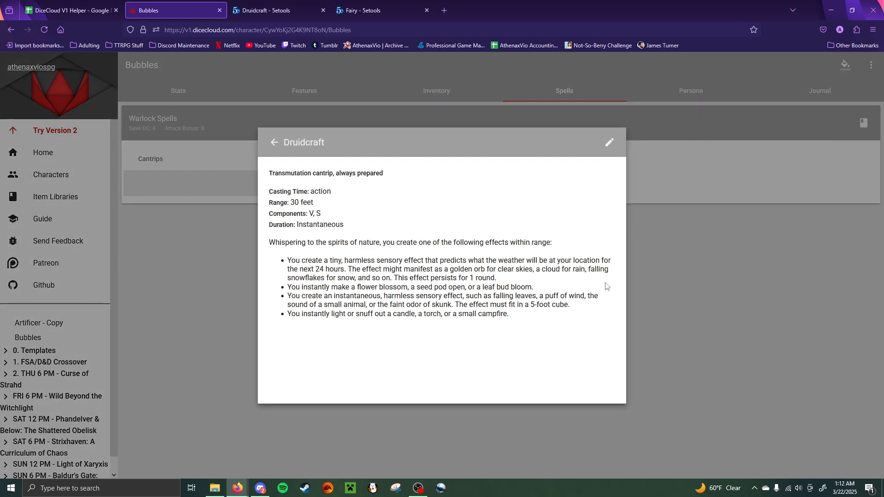
pyautogui.click(682, 233)
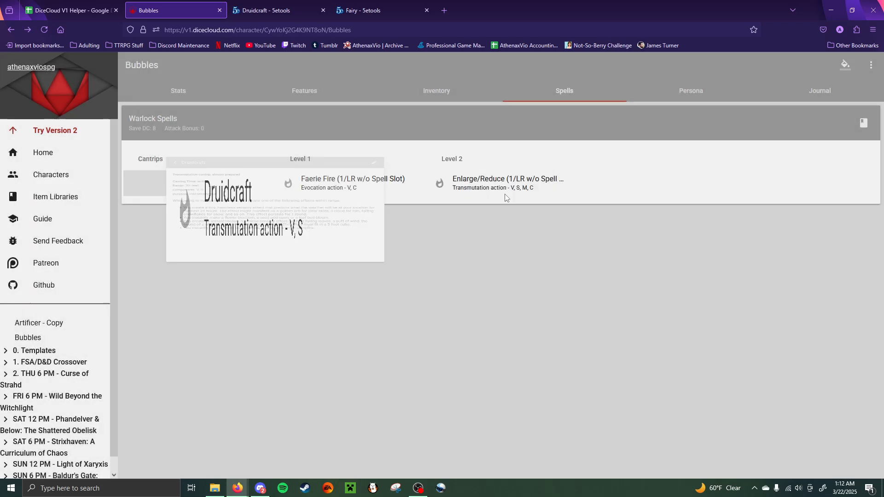
# Step: Edit the Enlarge/Reduce spell's description and make the "Enlarge." heading bold by enclosing it in ** markers
pyautogui.click(479, 182)
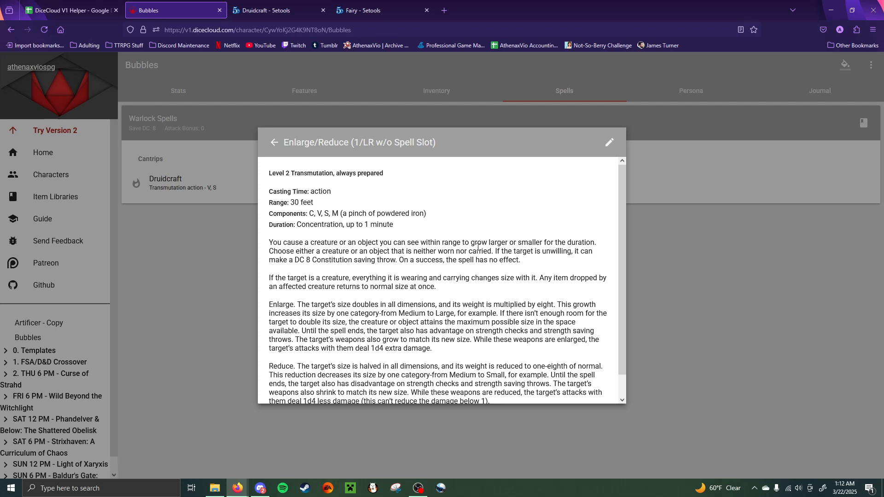
pyautogui.scroll(-1, 470, 304)
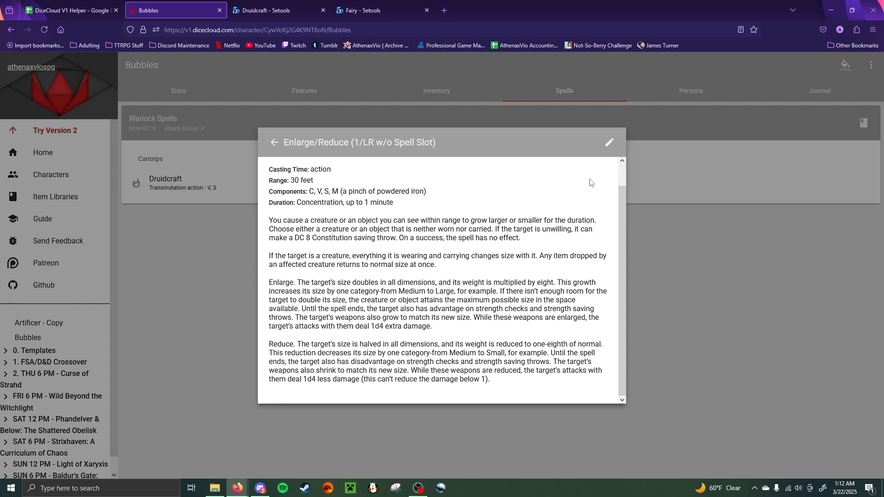
pyautogui.click(609, 142)
pyautogui.scroll(-5, 310, 379)
pyautogui.click(269, 235)
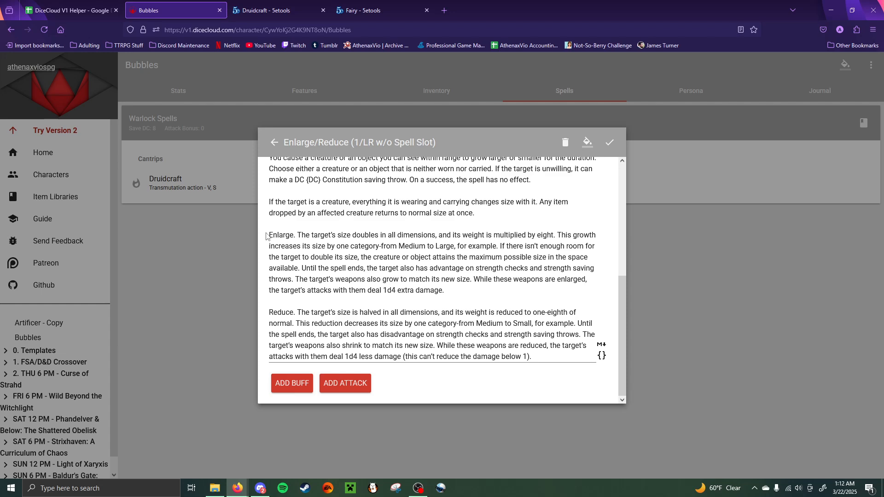
pyautogui.write('**')
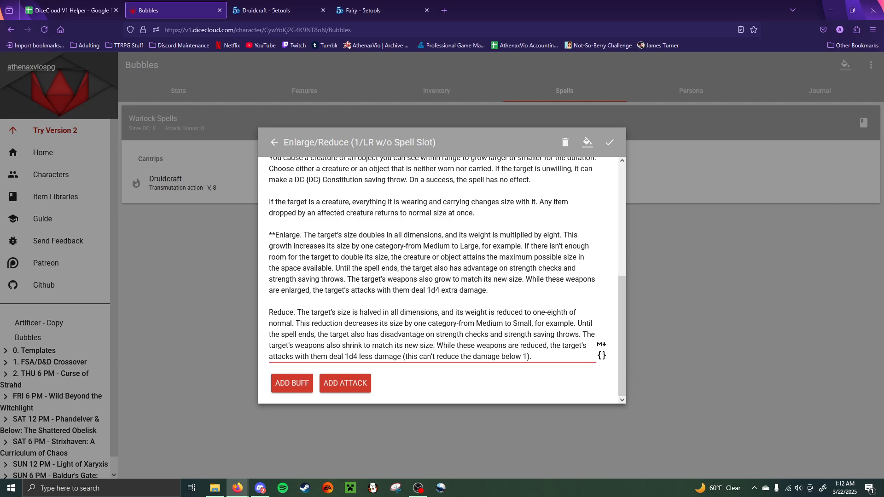
pyautogui.write('**')
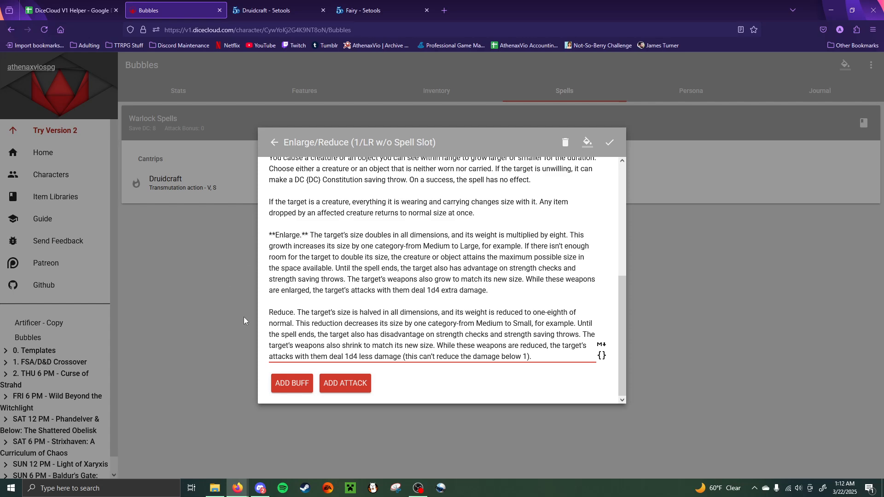
# Step: Enclose the "Reduce." heading in ** markers to make it bold, finish editing and close the Enlarge/Reduce spell
pyautogui.click(270, 312)
pyautogui.write('**')
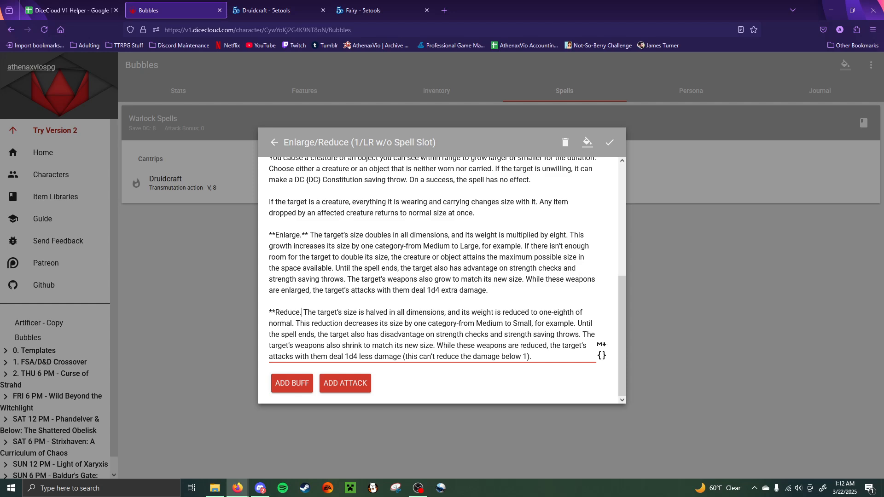
pyautogui.write('**')
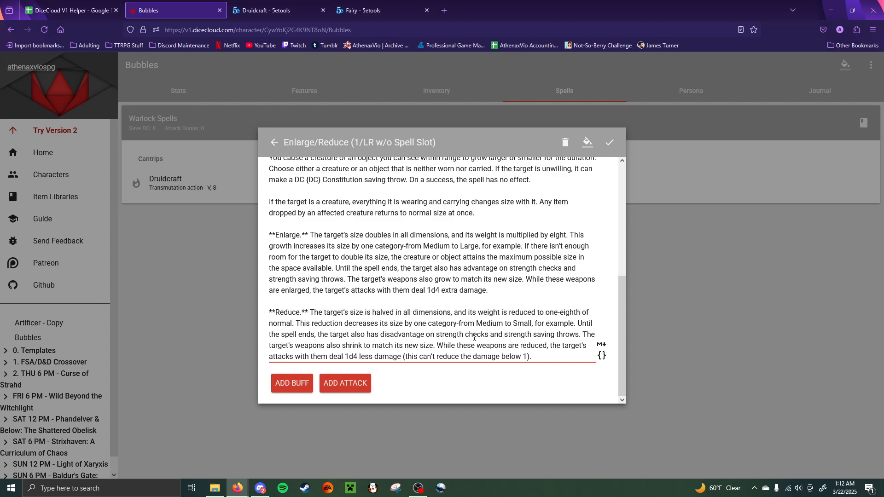
pyautogui.scroll(5, 511, 292)
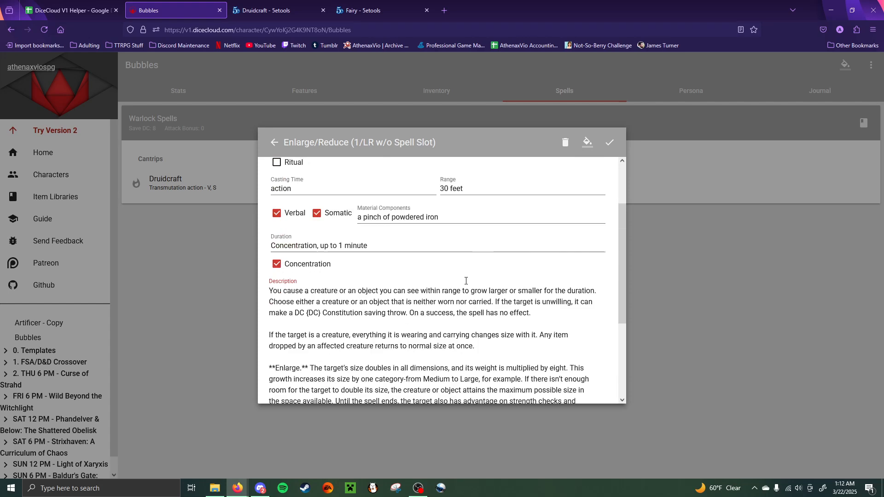
pyautogui.scroll(-5, 464, 291)
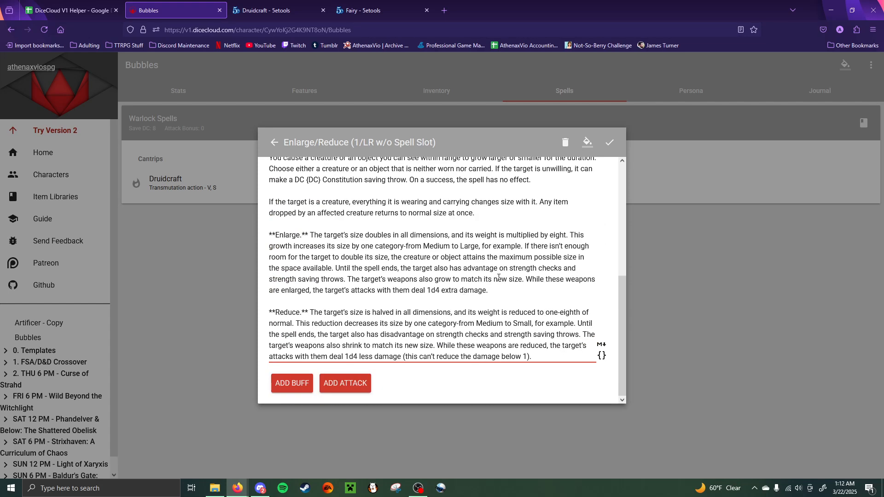
pyautogui.click(609, 142)
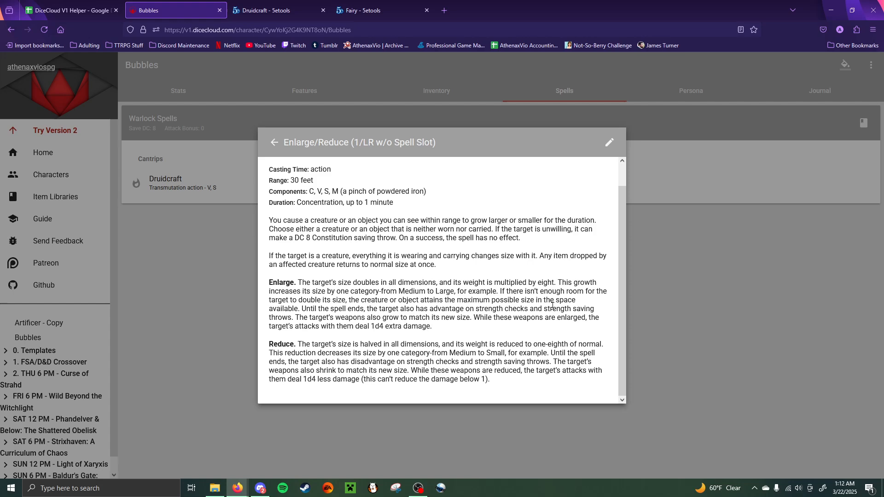
pyautogui.click(706, 223)
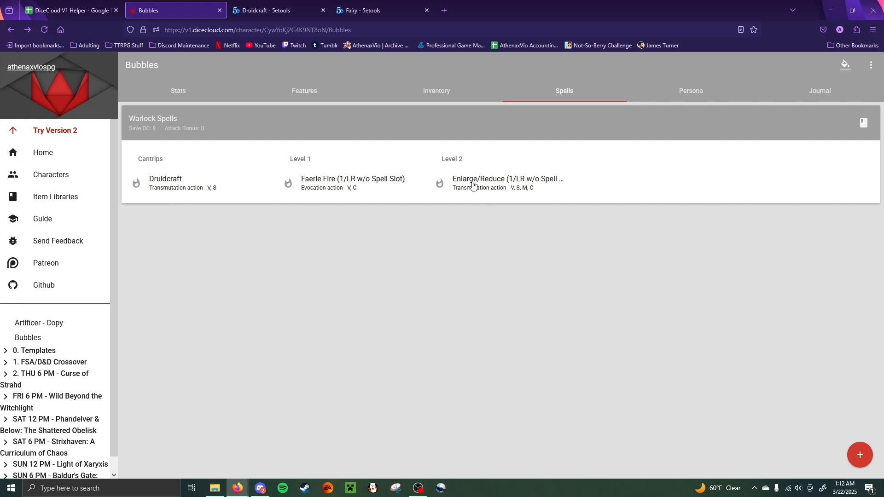
# Step: Close the Druidcraft reference page and examine which sources make up the Dexterity score in the character's stats
pyautogui.click(324, 10)
pyautogui.click(179, 90)
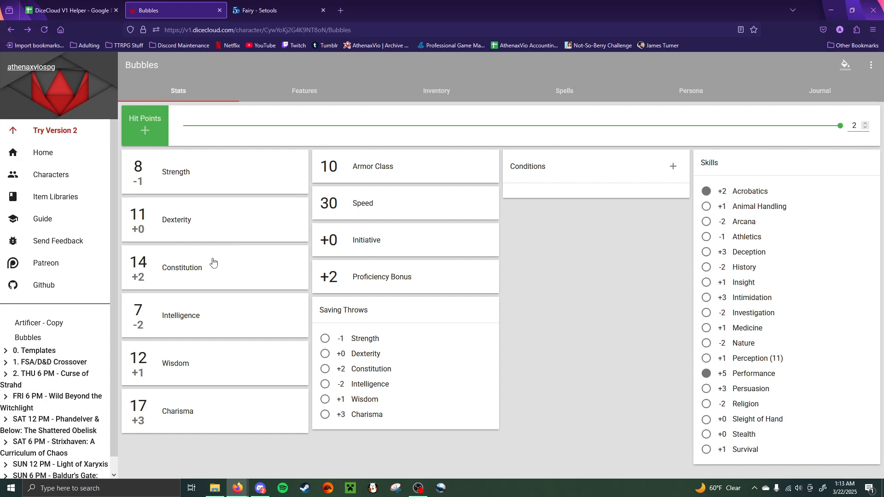
pyautogui.click(199, 221)
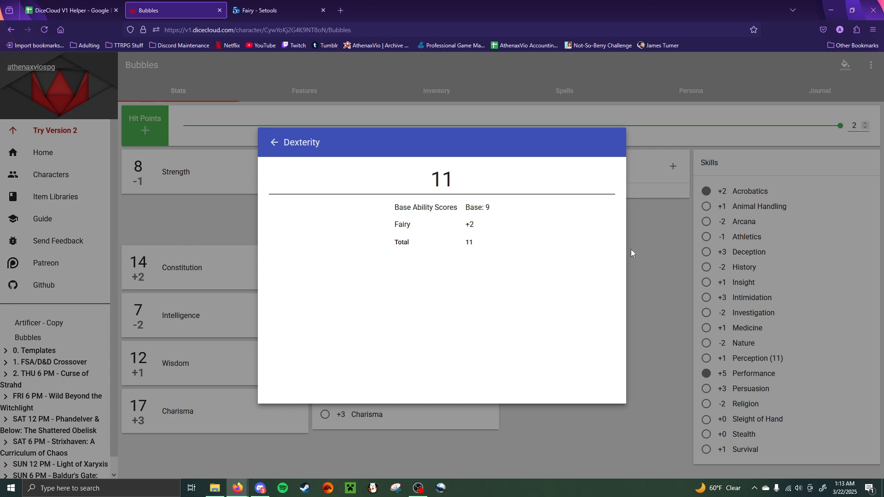
pyautogui.click(651, 250)
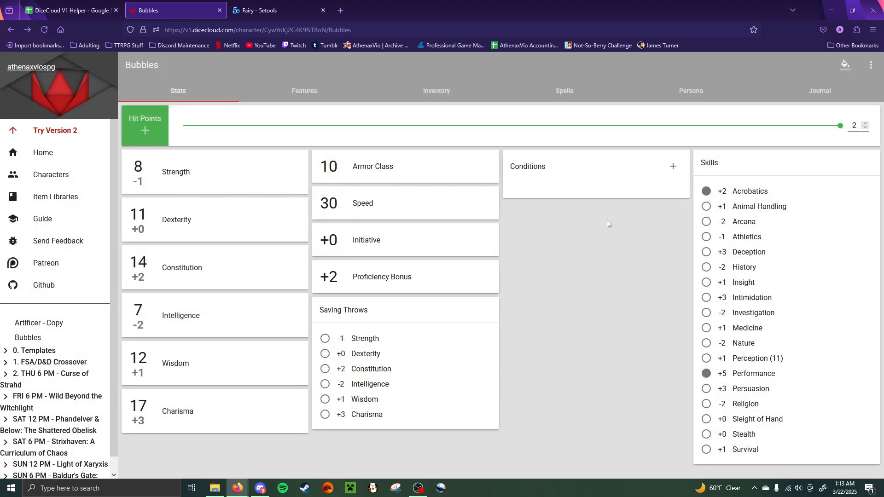
# Step: Examine the Speed breakdown, comparing the Fairy base value with the Flight feature's minimum, and close it
pyautogui.click(376, 208)
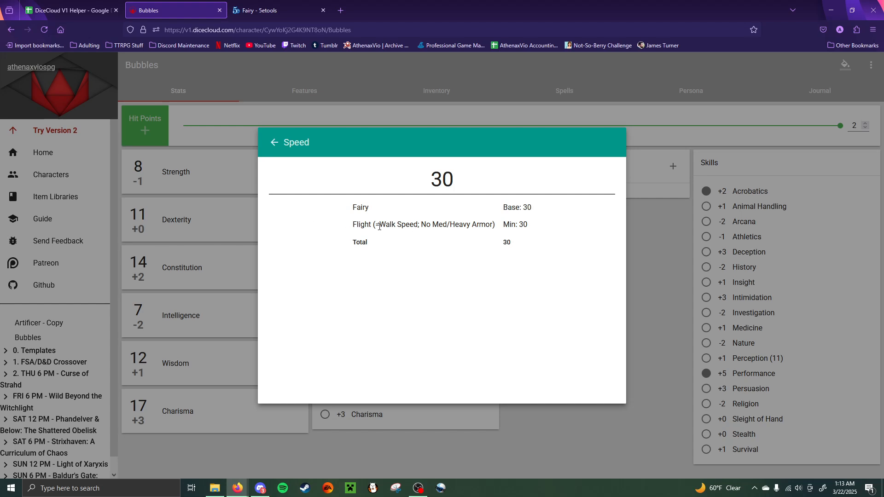
pyautogui.moveTo(513, 226); pyautogui.dragTo(532, 208)
pyautogui.click(523, 224)
pyautogui.doubleClick(466, 184)
pyautogui.moveTo(460, 183)
pyautogui.mouseDown()
pyautogui.moveTo(443, 184)
pyautogui.moveTo(467, 183)
pyautogui.mouseUp()
pyautogui.moveTo(516, 225); pyautogui.dragTo(537, 223)
pyautogui.click(517, 224)
pyautogui.moveTo(516, 225); pyautogui.dragTo(528, 227)
pyautogui.click(530, 225)
pyautogui.click(667, 252)
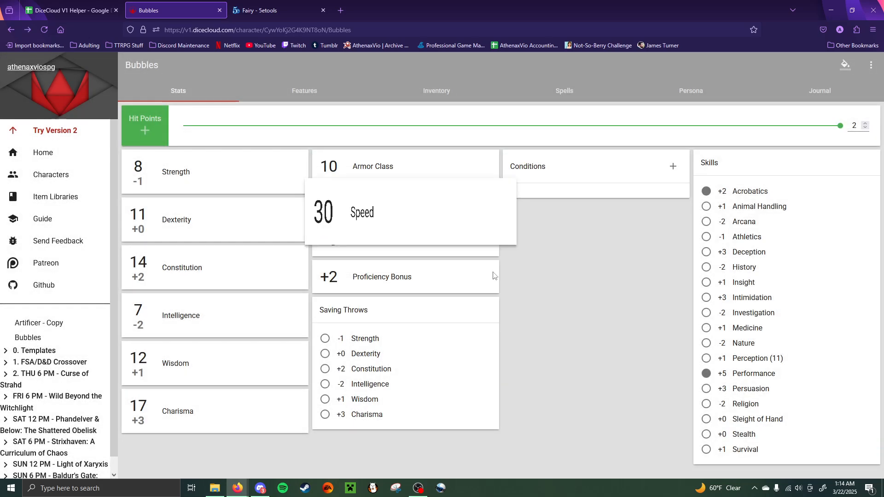
# Step: Review the Fairy Magic feature's full description, and look over the character's inventory and Warlock spell list
pyautogui.click(306, 92)
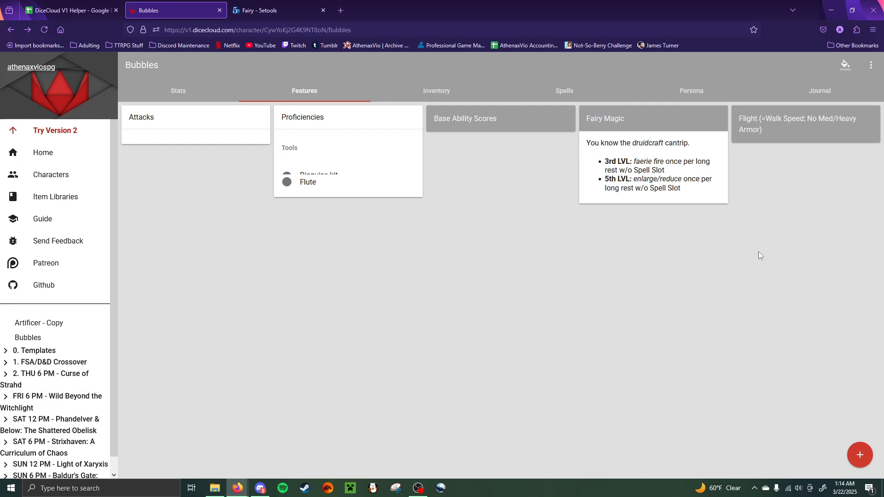
pyautogui.click(625, 121)
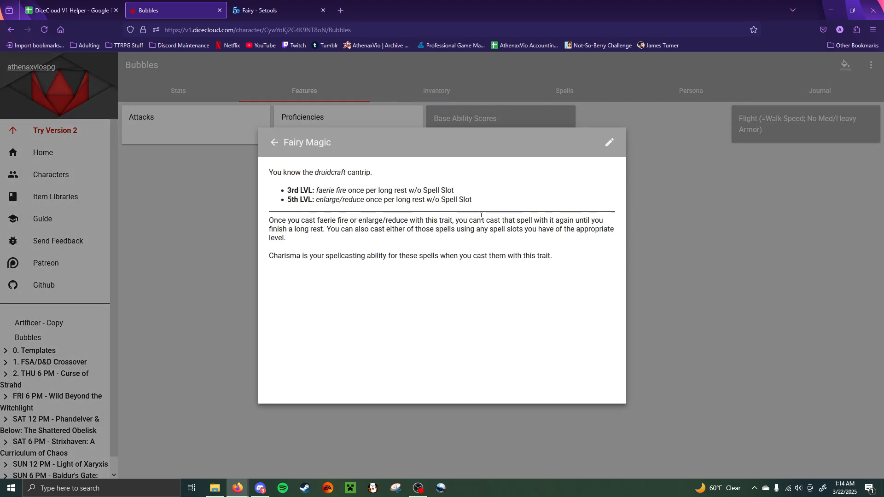
pyautogui.click(740, 203)
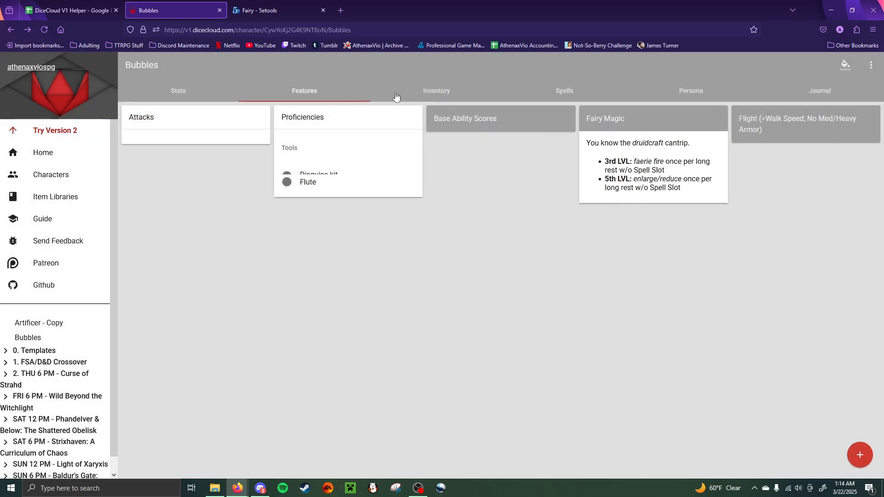
pyautogui.click(471, 99)
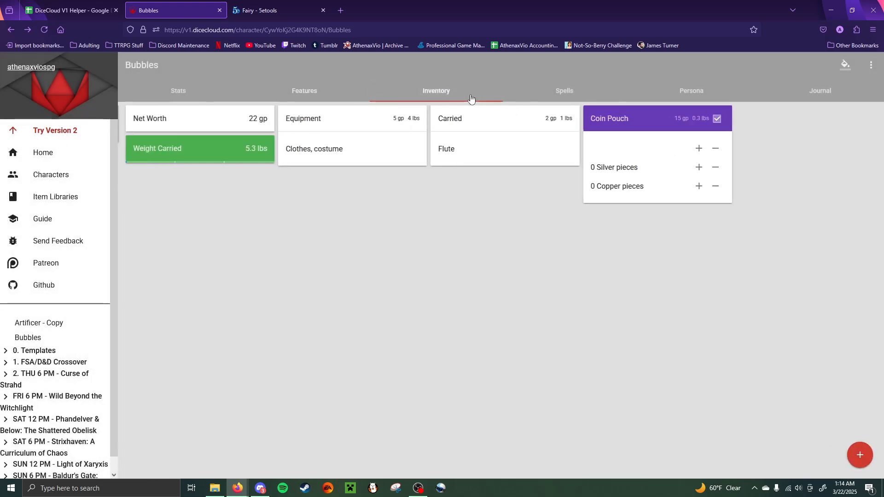
pyautogui.click(571, 92)
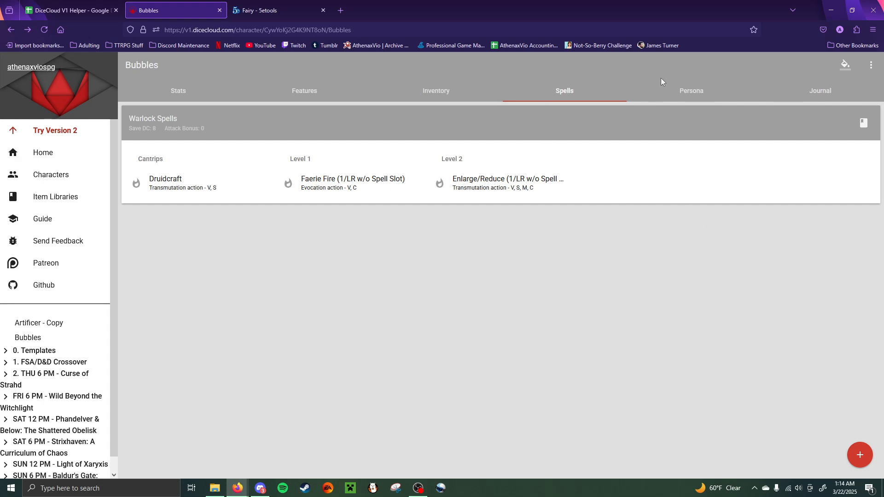
# Step: Check the race entry behind the Sylvan and Common languages in the character's persona, and close it
pyautogui.click(673, 93)
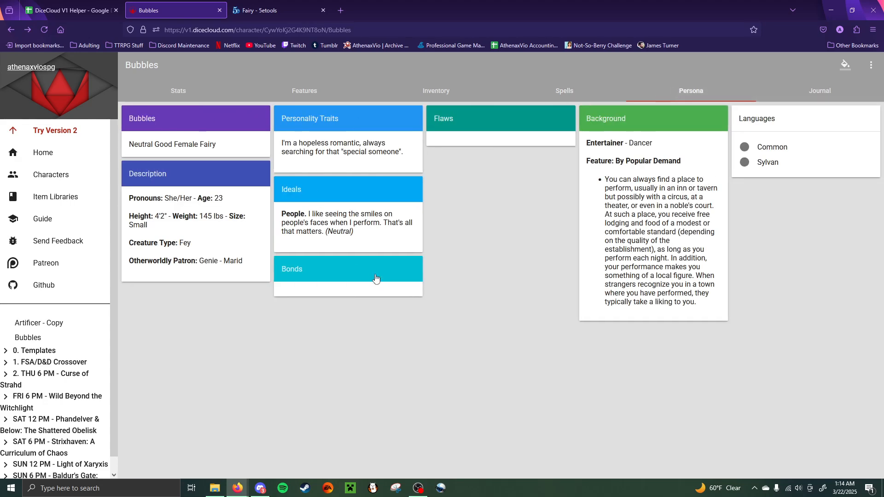
pyautogui.doubleClick(773, 119)
pyautogui.click(791, 162)
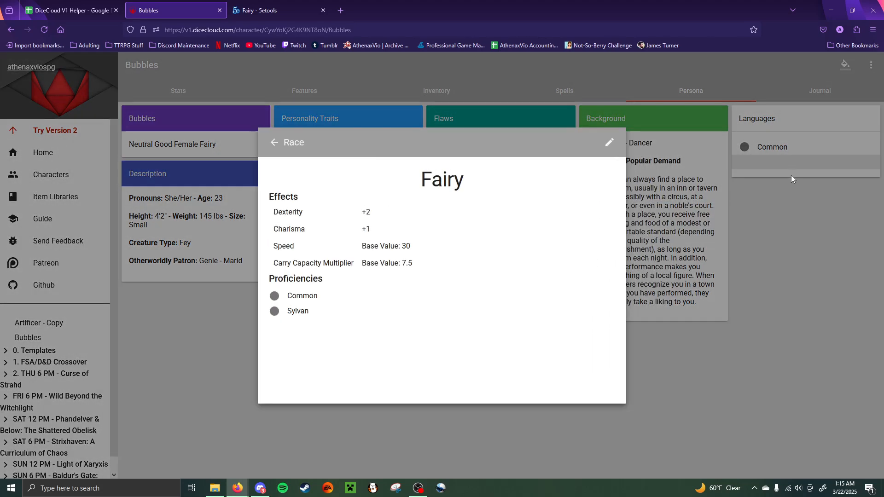
pyautogui.click(791, 175)
pyautogui.click(778, 148)
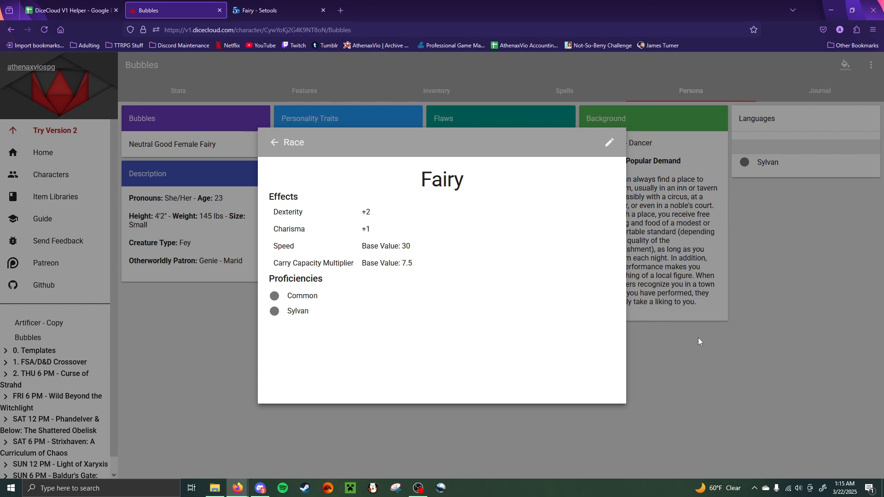
pyautogui.click(761, 263)
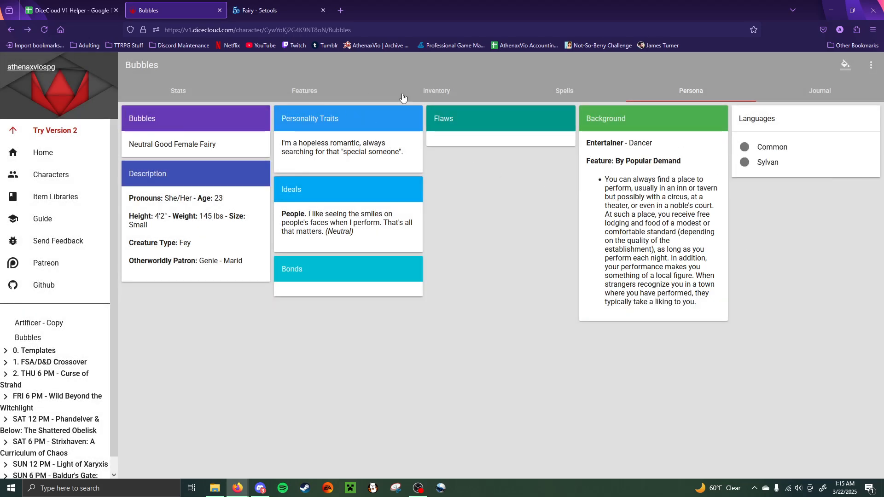
# Step: Examine the encumbrance thresholds in the inventory's Weight Carried details and close them
pyautogui.click(443, 94)
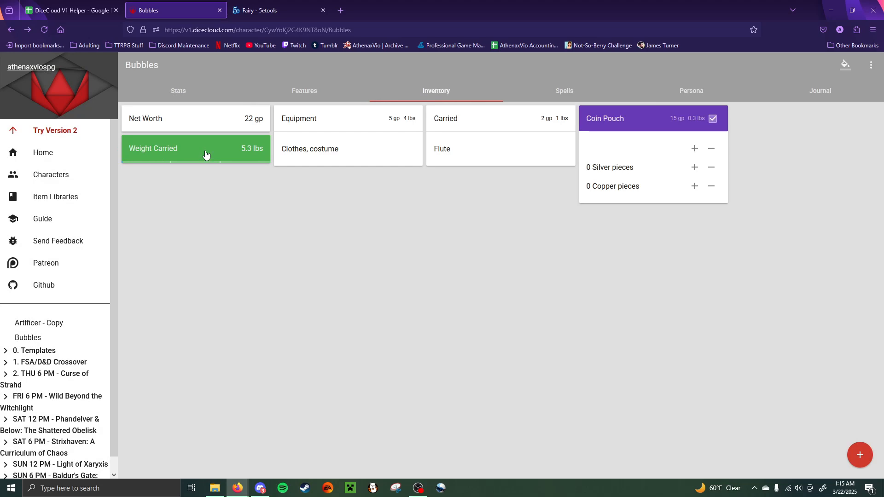
pyautogui.click(180, 148)
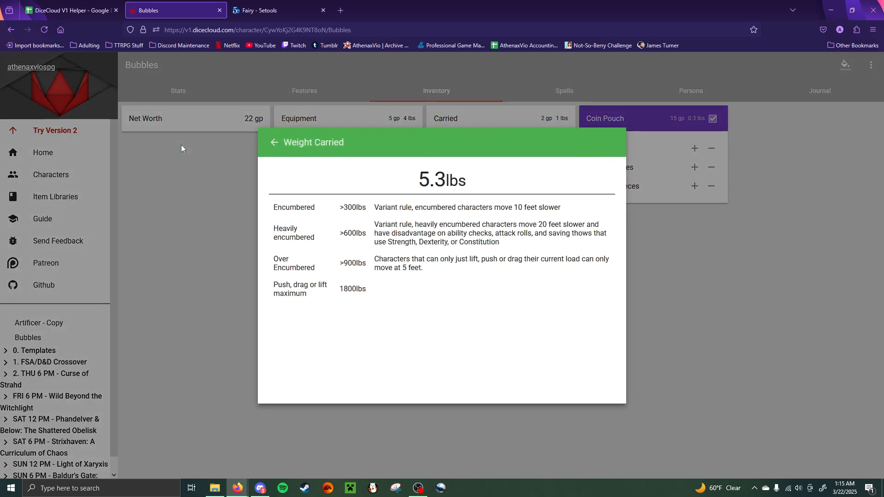
pyautogui.moveTo(367, 220); pyautogui.dragTo(342, 214)
pyautogui.click(679, 297)
# Step: Look over the stats and features, recheck the Weight Carried details, and return to the stats
pyautogui.click(203, 94)
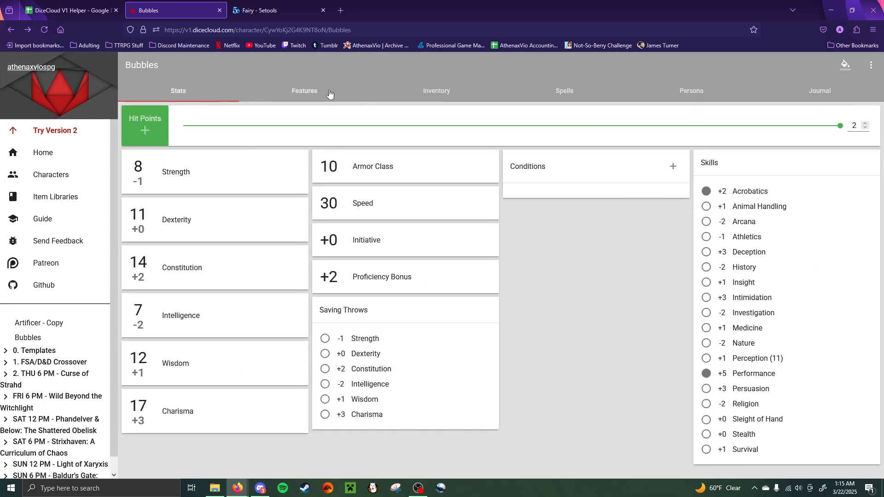
pyautogui.click(427, 98)
pyautogui.click(321, 94)
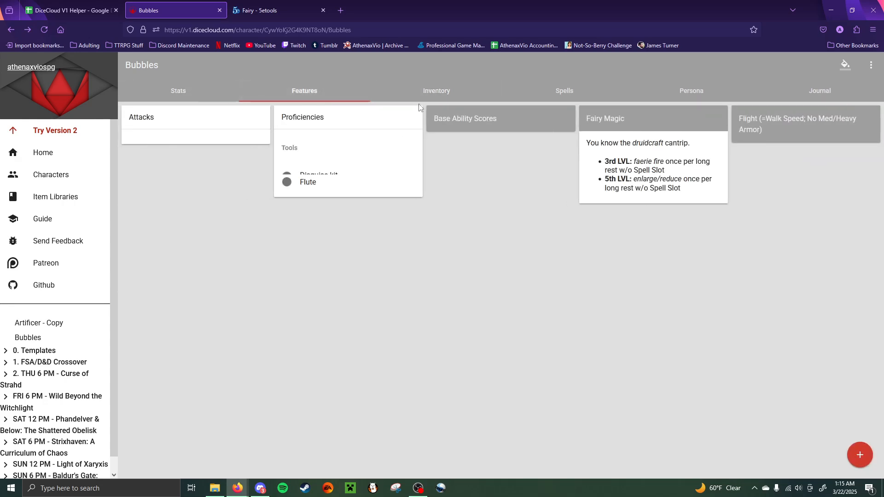
pyautogui.click(452, 98)
pyautogui.click(194, 152)
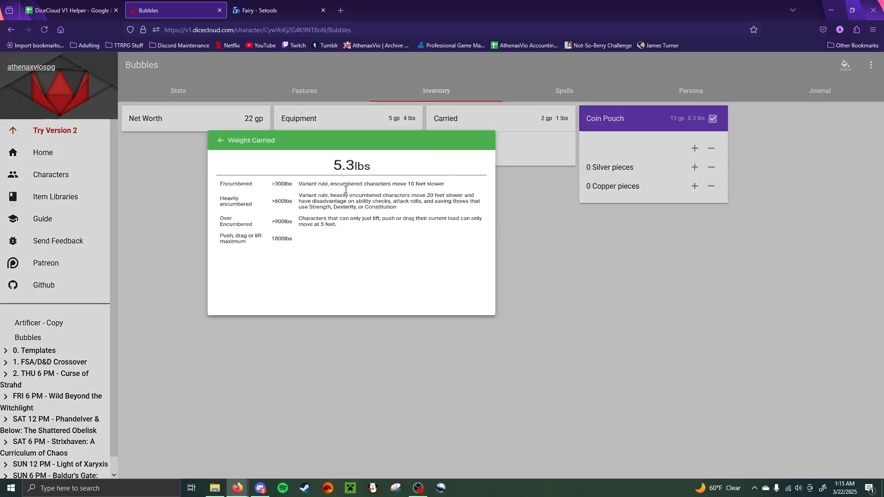
pyautogui.click(722, 302)
pyautogui.click(179, 90)
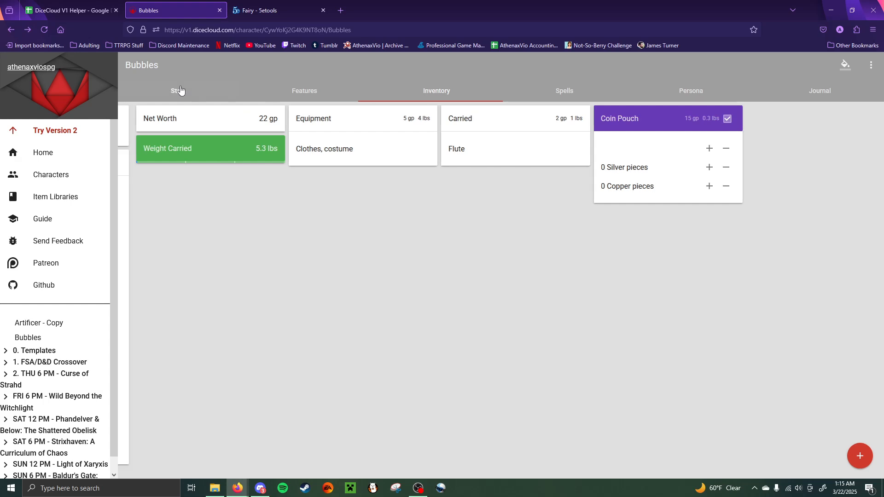